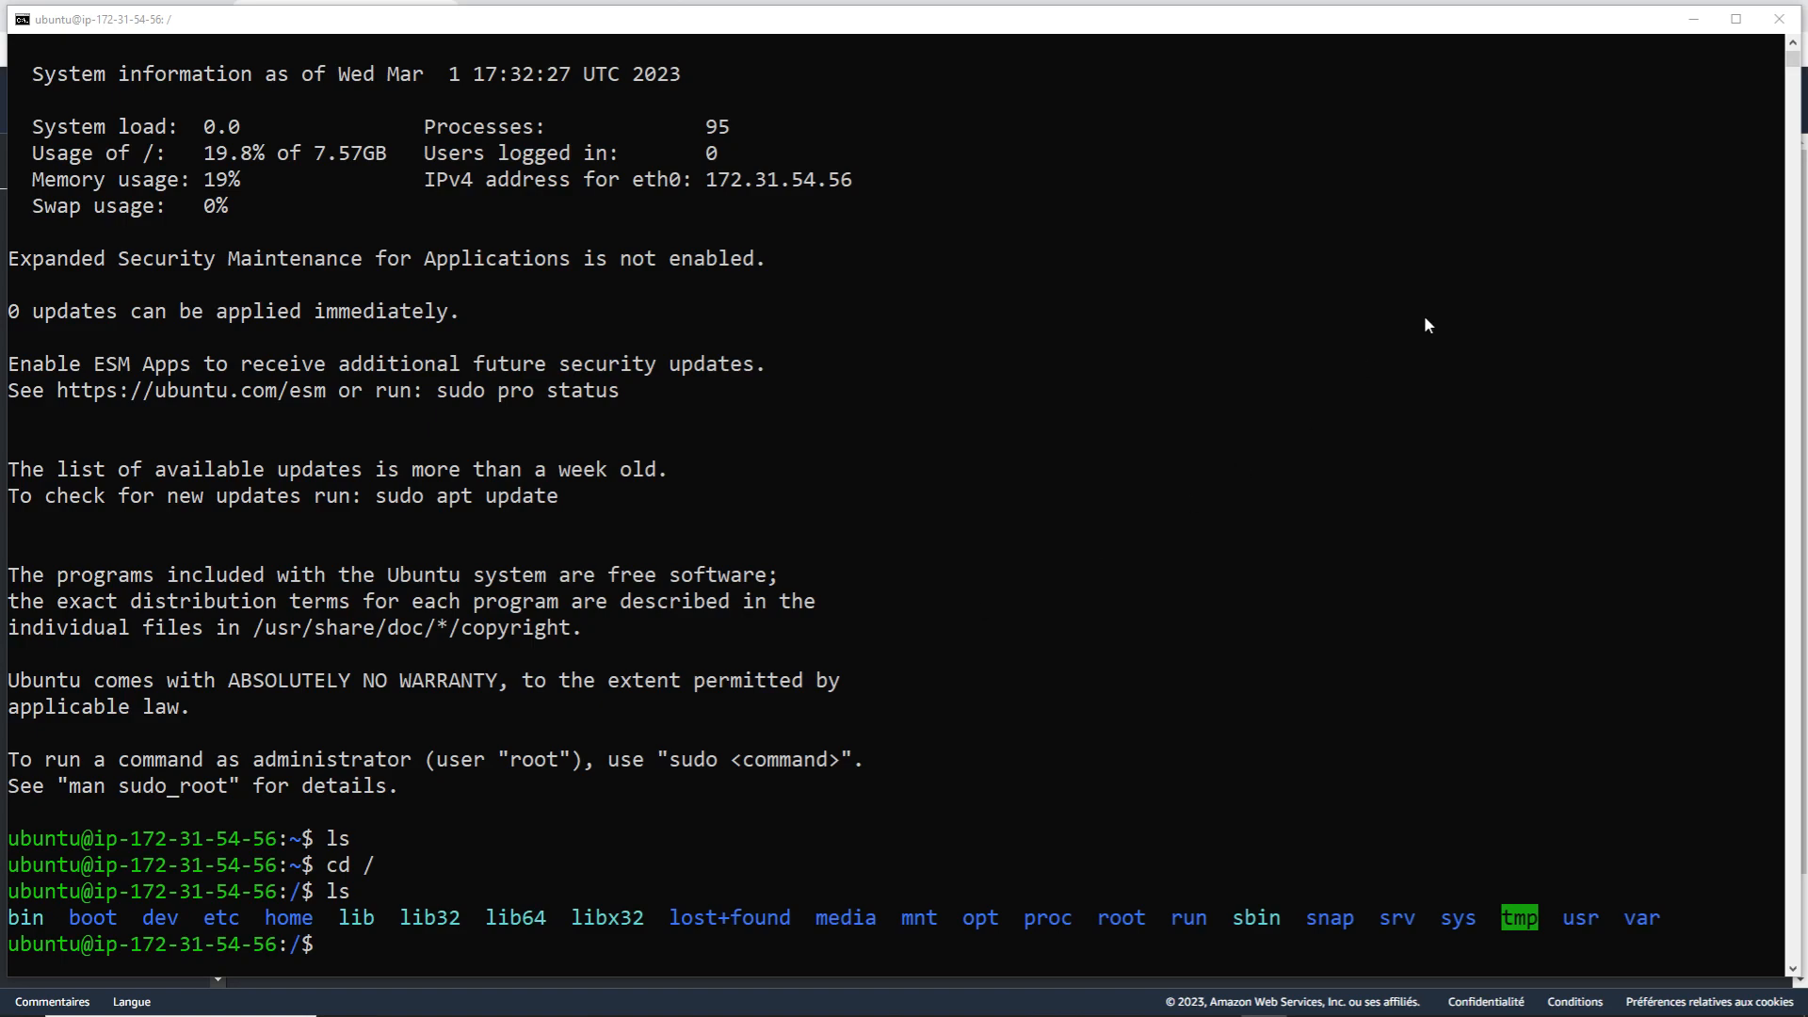
# Switch from the terminal to the AWS console, search the services for vpc and open the VPC service
pyautogui.click(1693, 19)
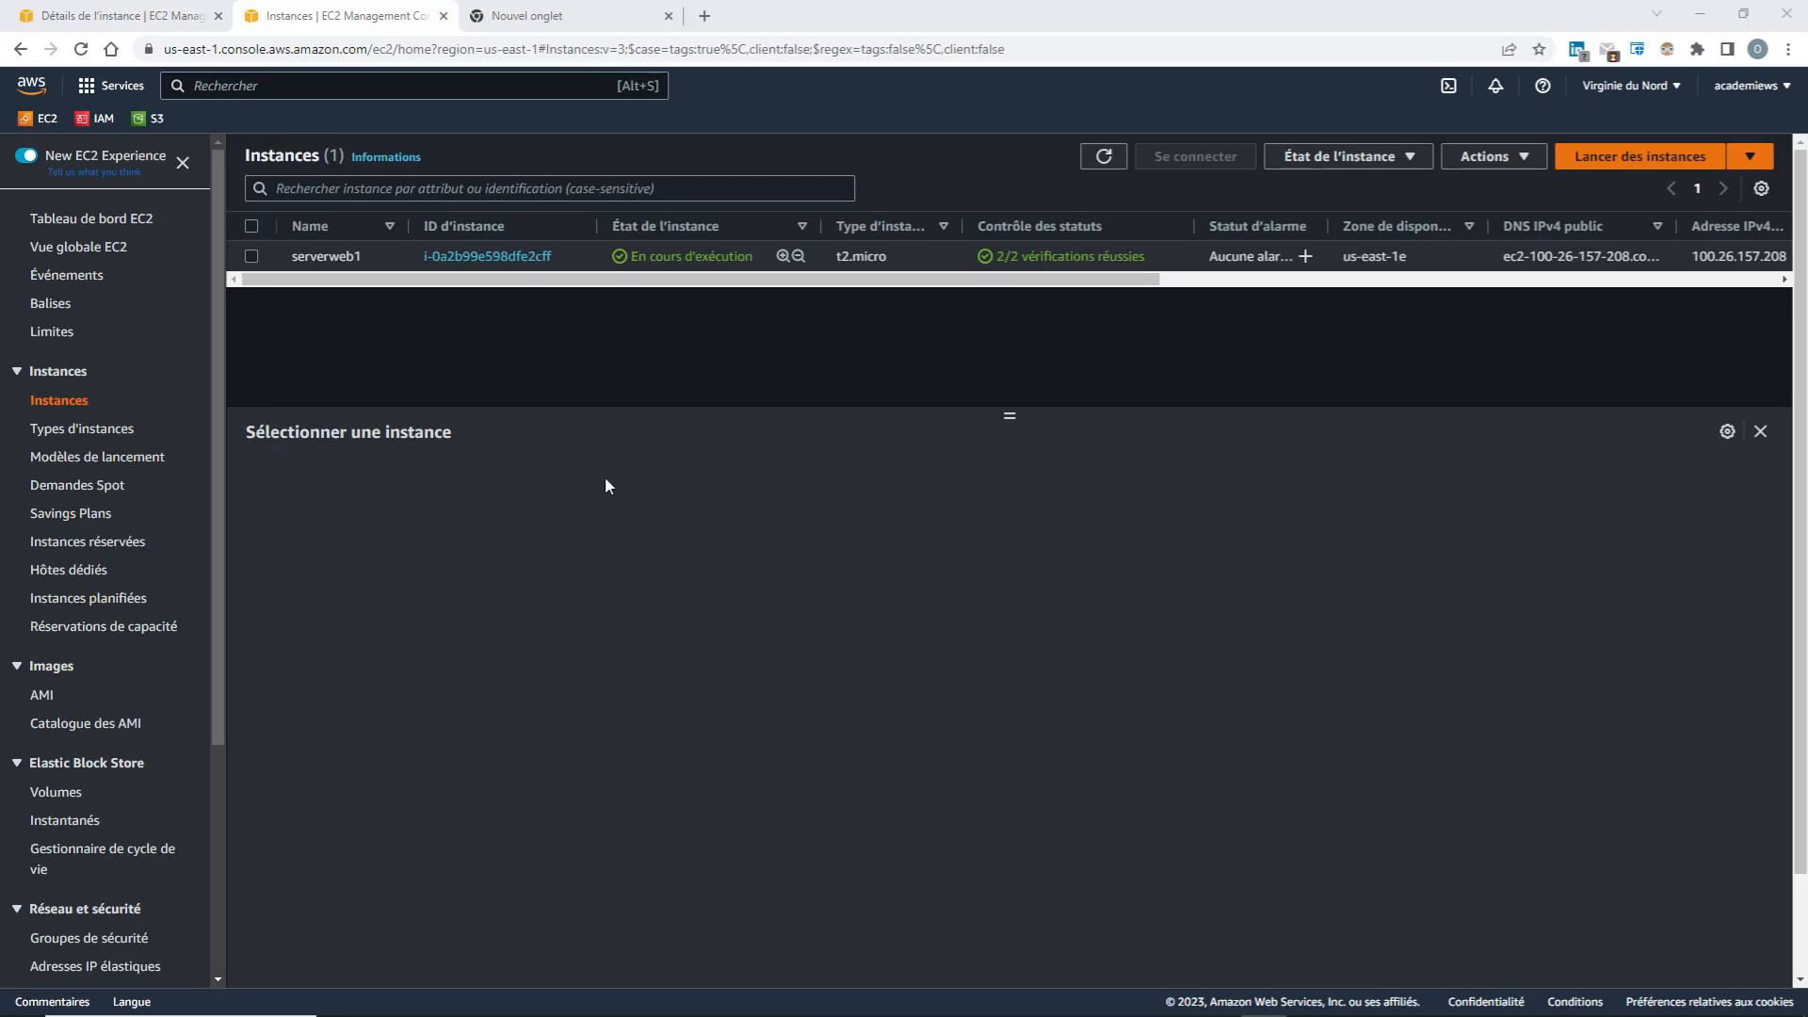
pyautogui.click(384, 87)
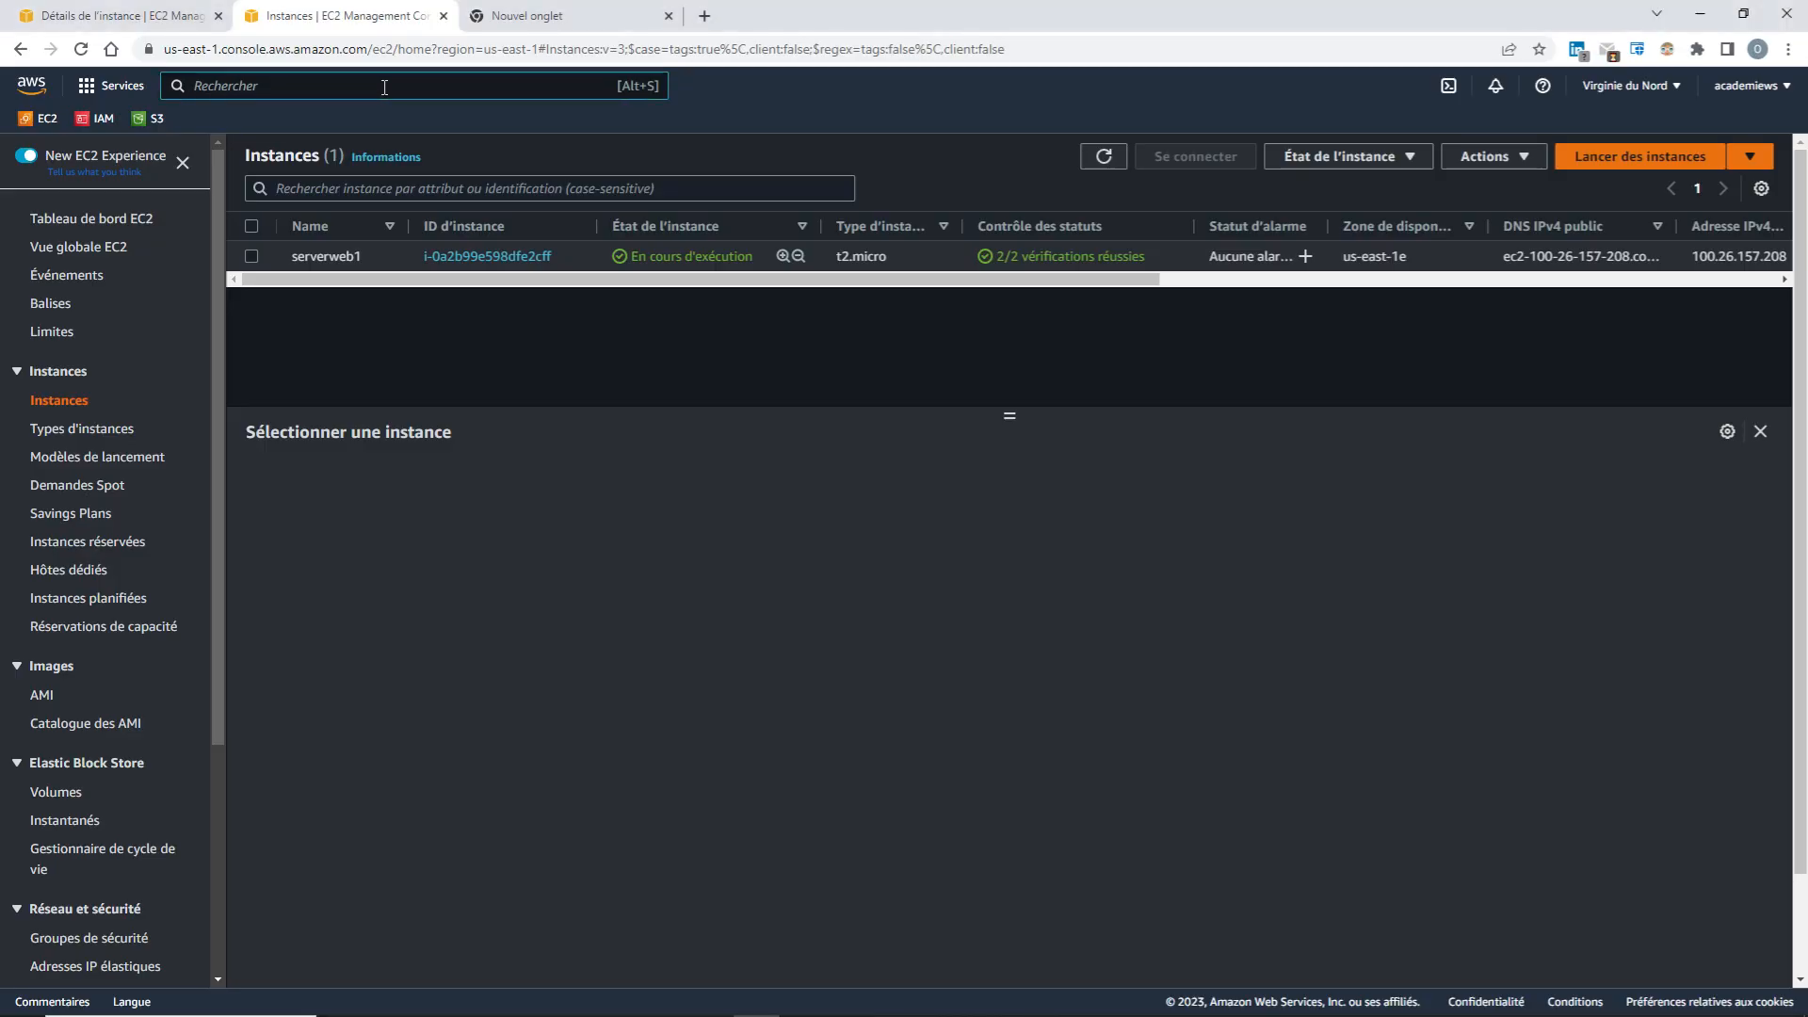
pyautogui.write('vpc')
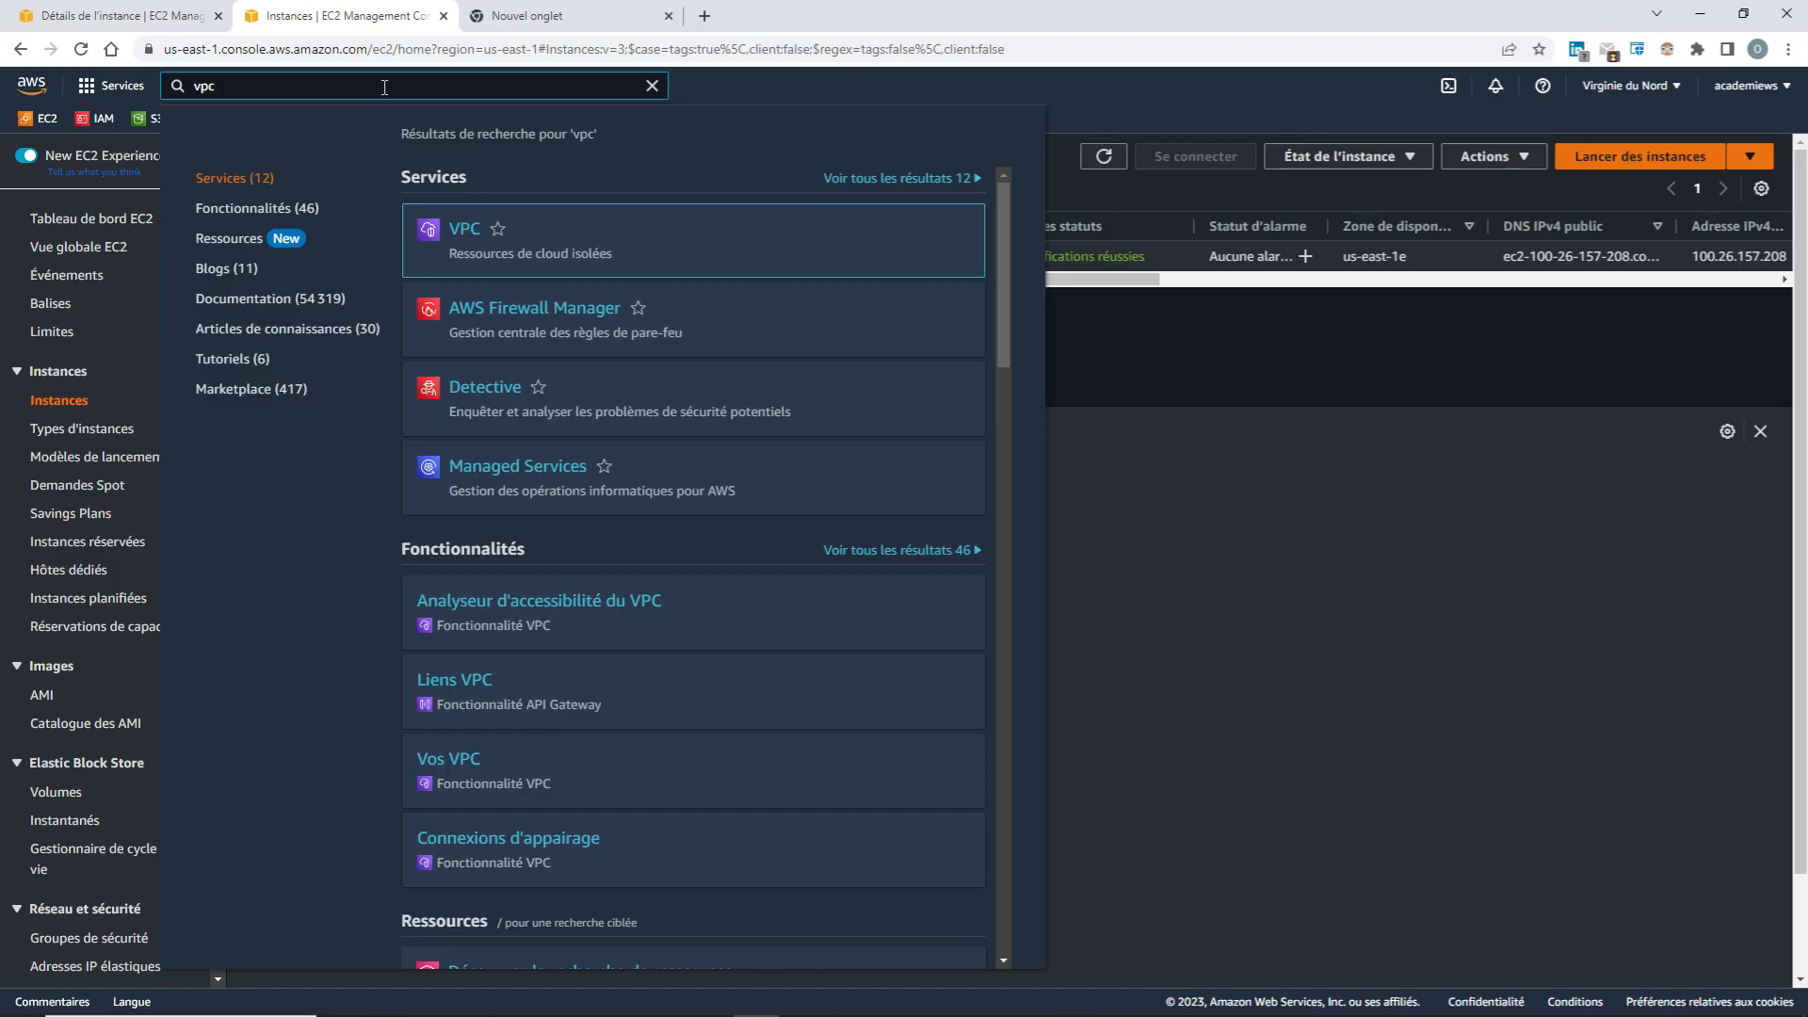
pyautogui.click(462, 230)
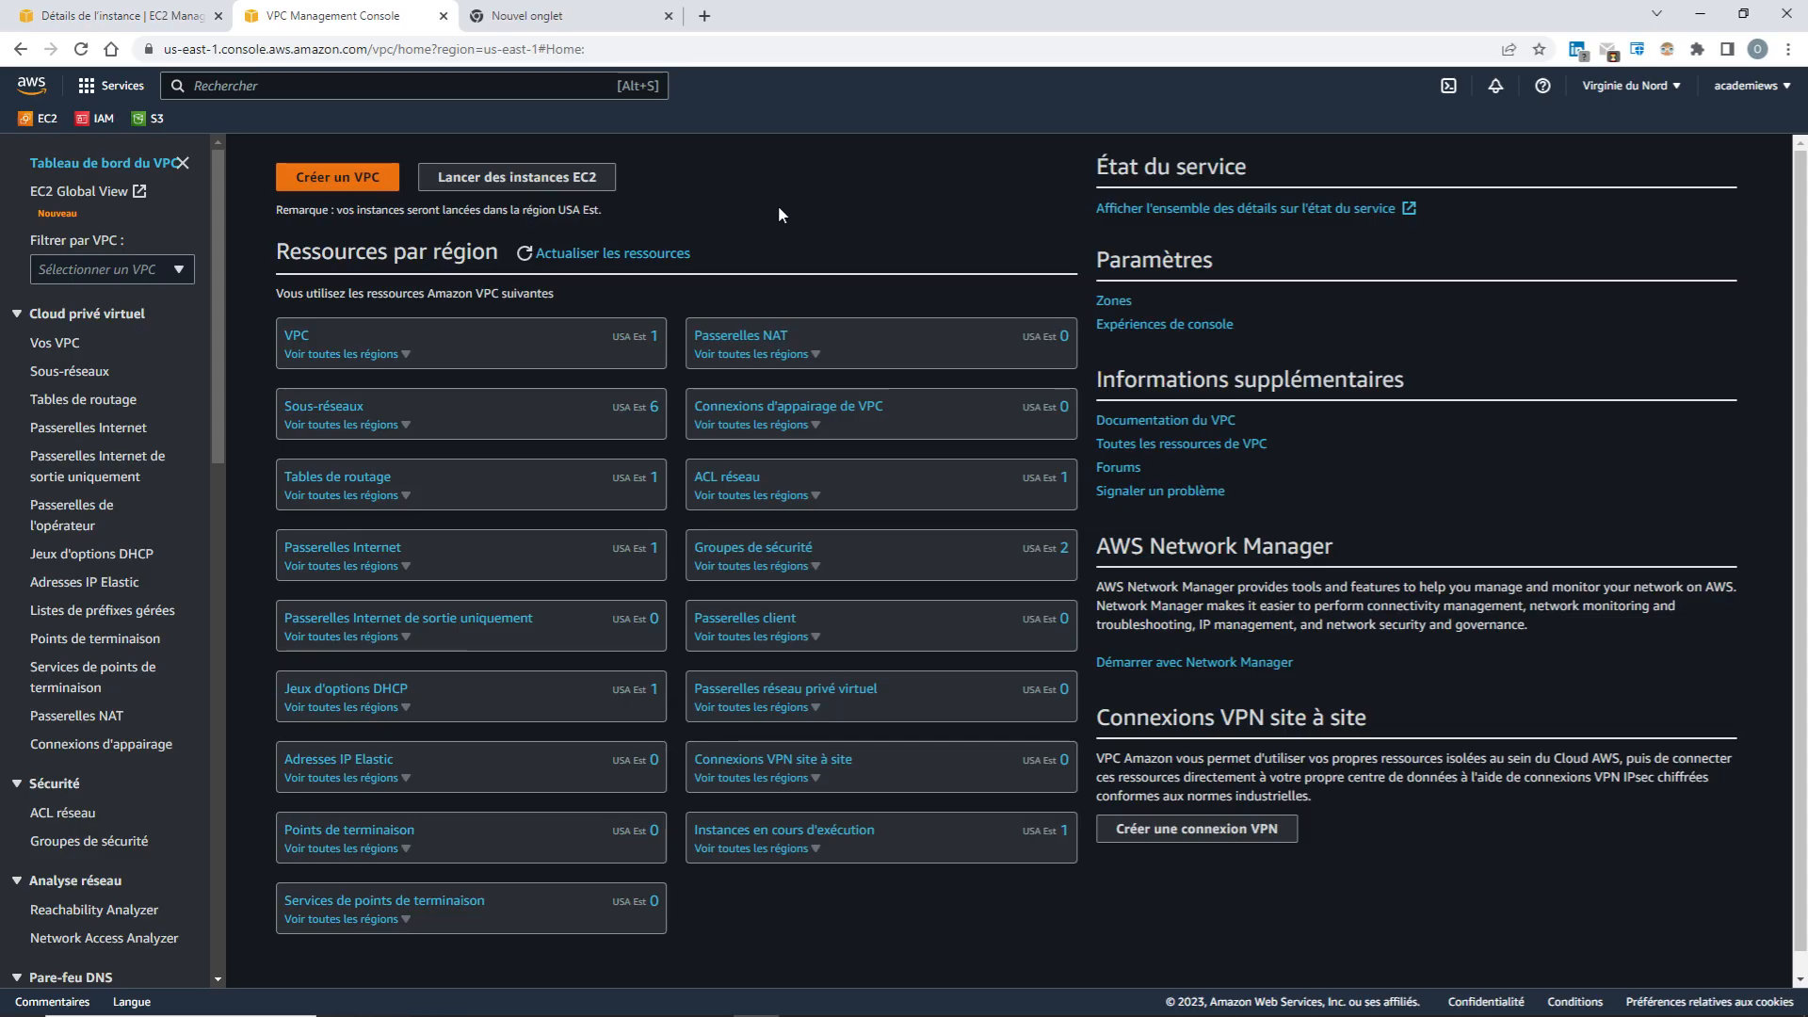
# Start creating a VPC with the "VPC et plus encore" option and view its full resource preview
pyautogui.click(322, 183)
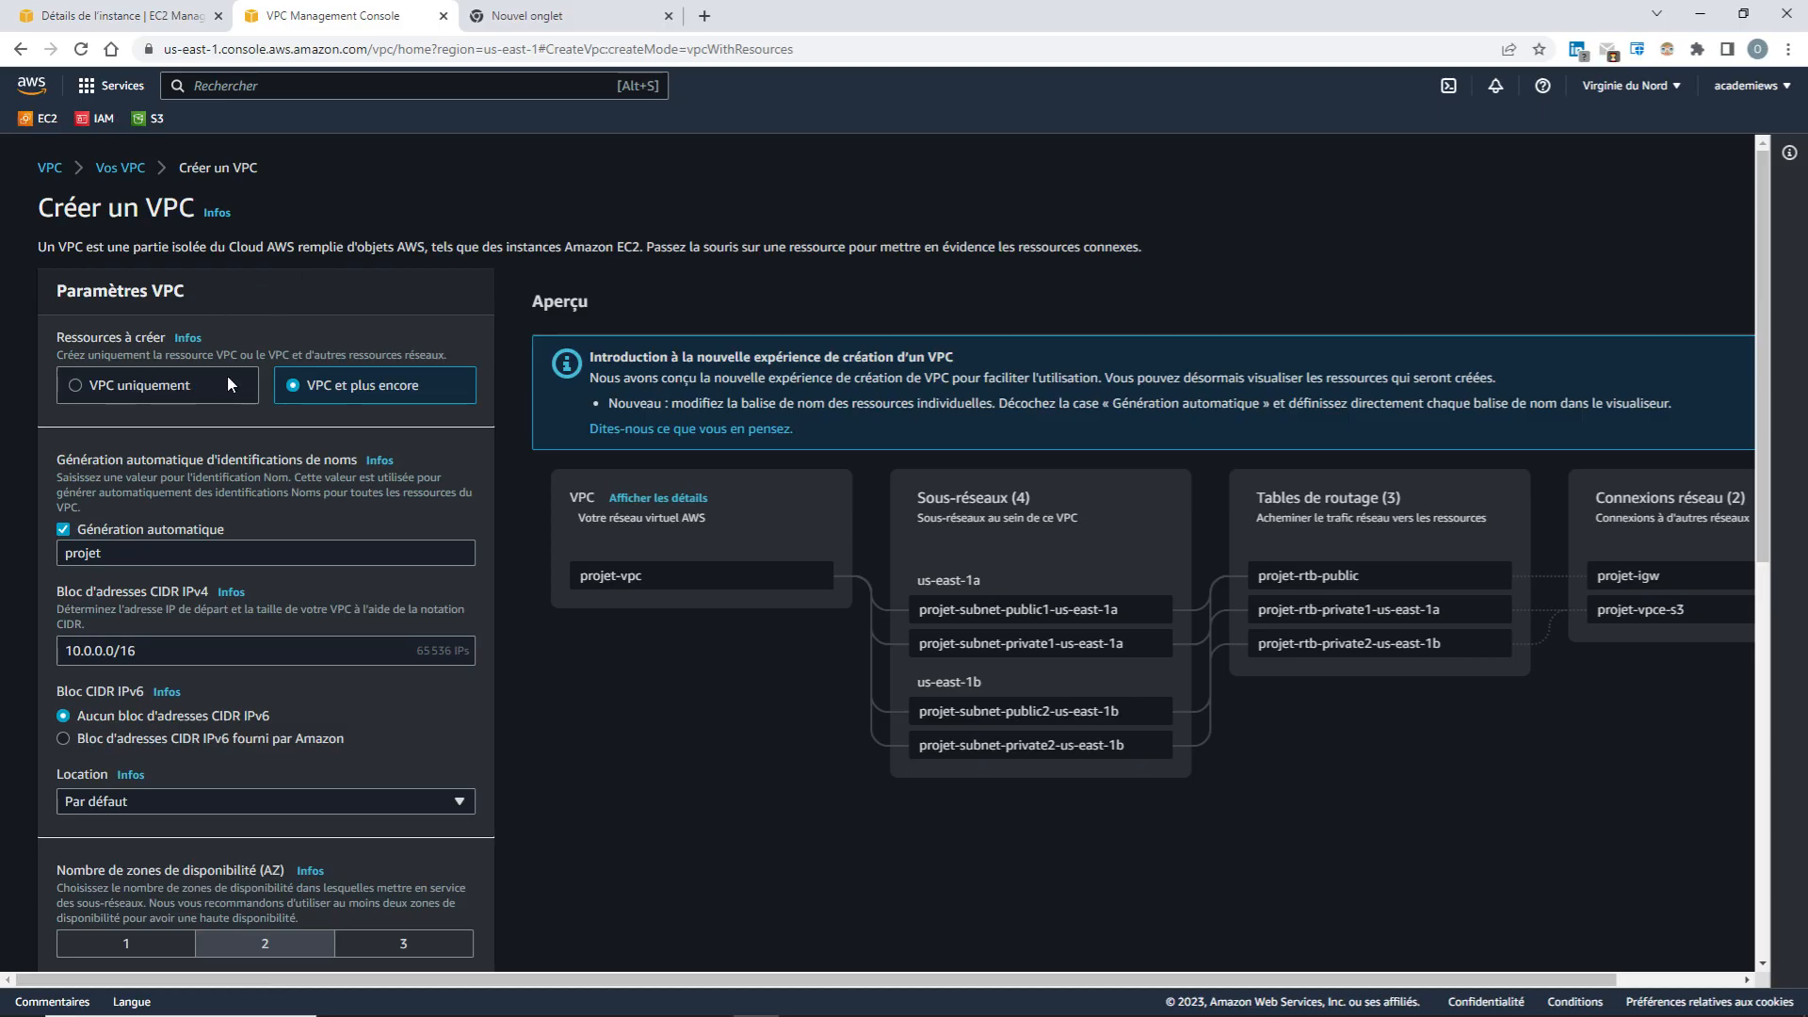
pyautogui.click(98, 382)
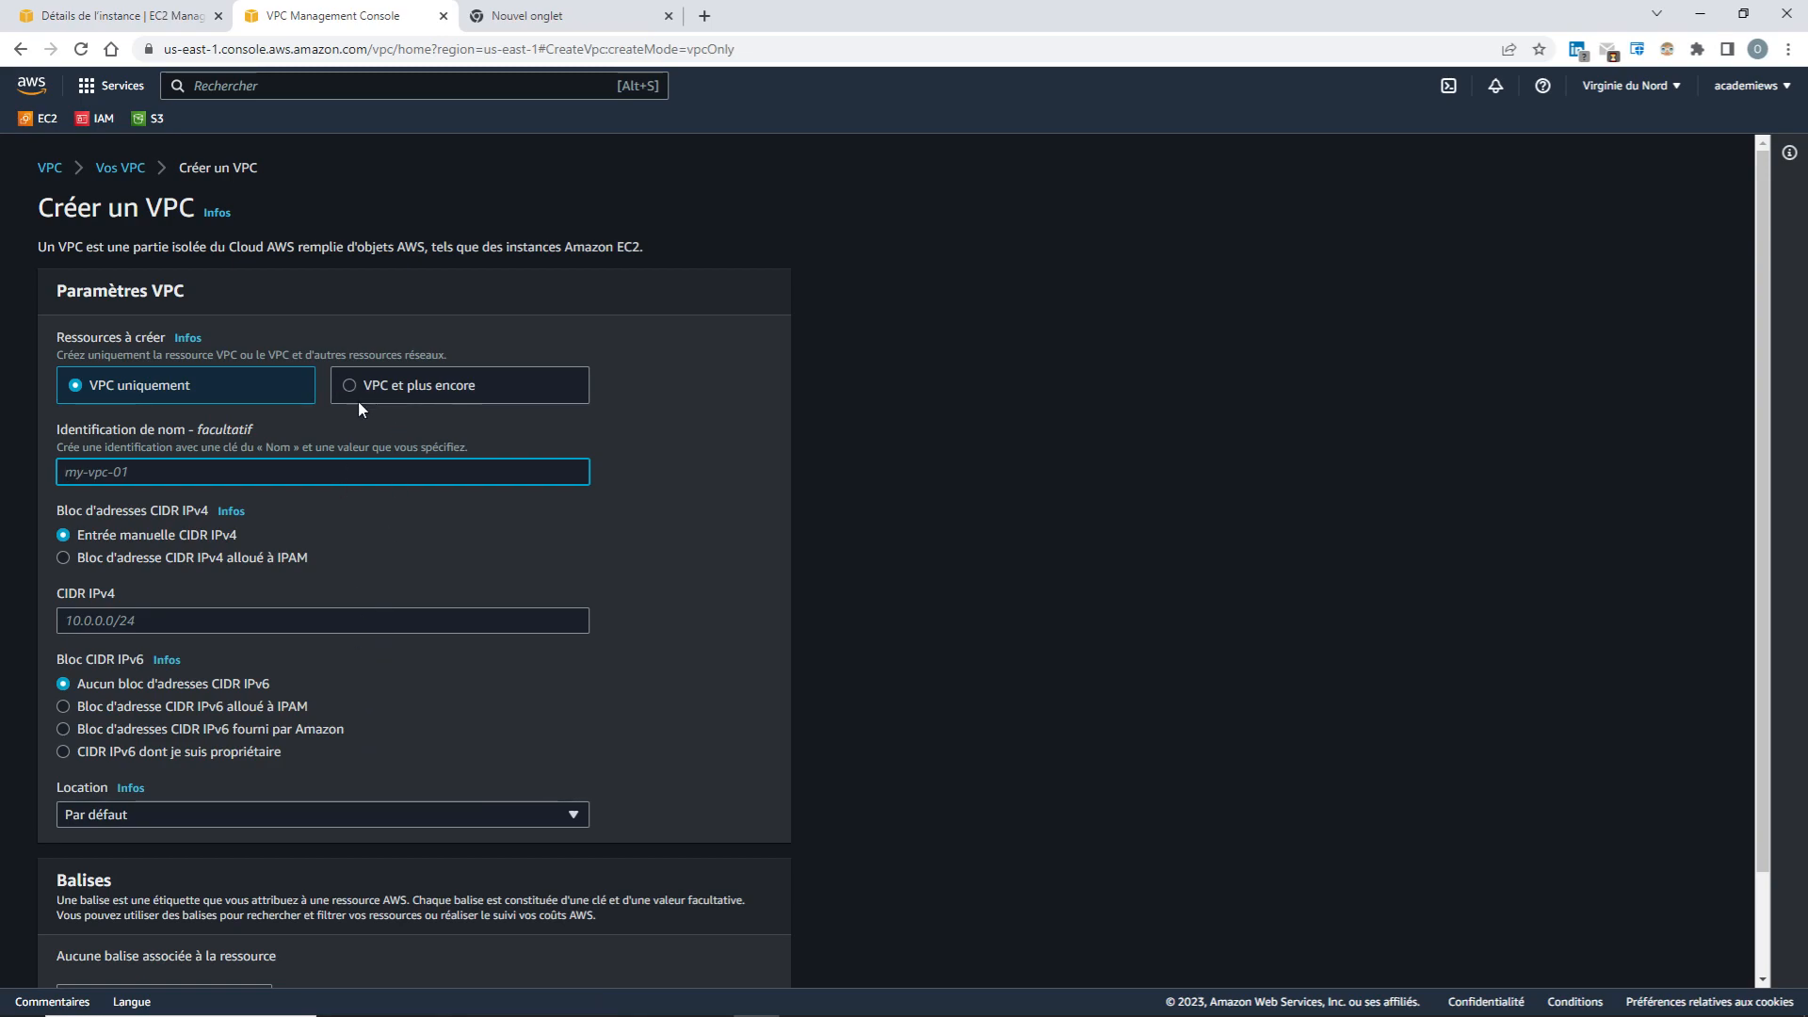
pyautogui.click(348, 385)
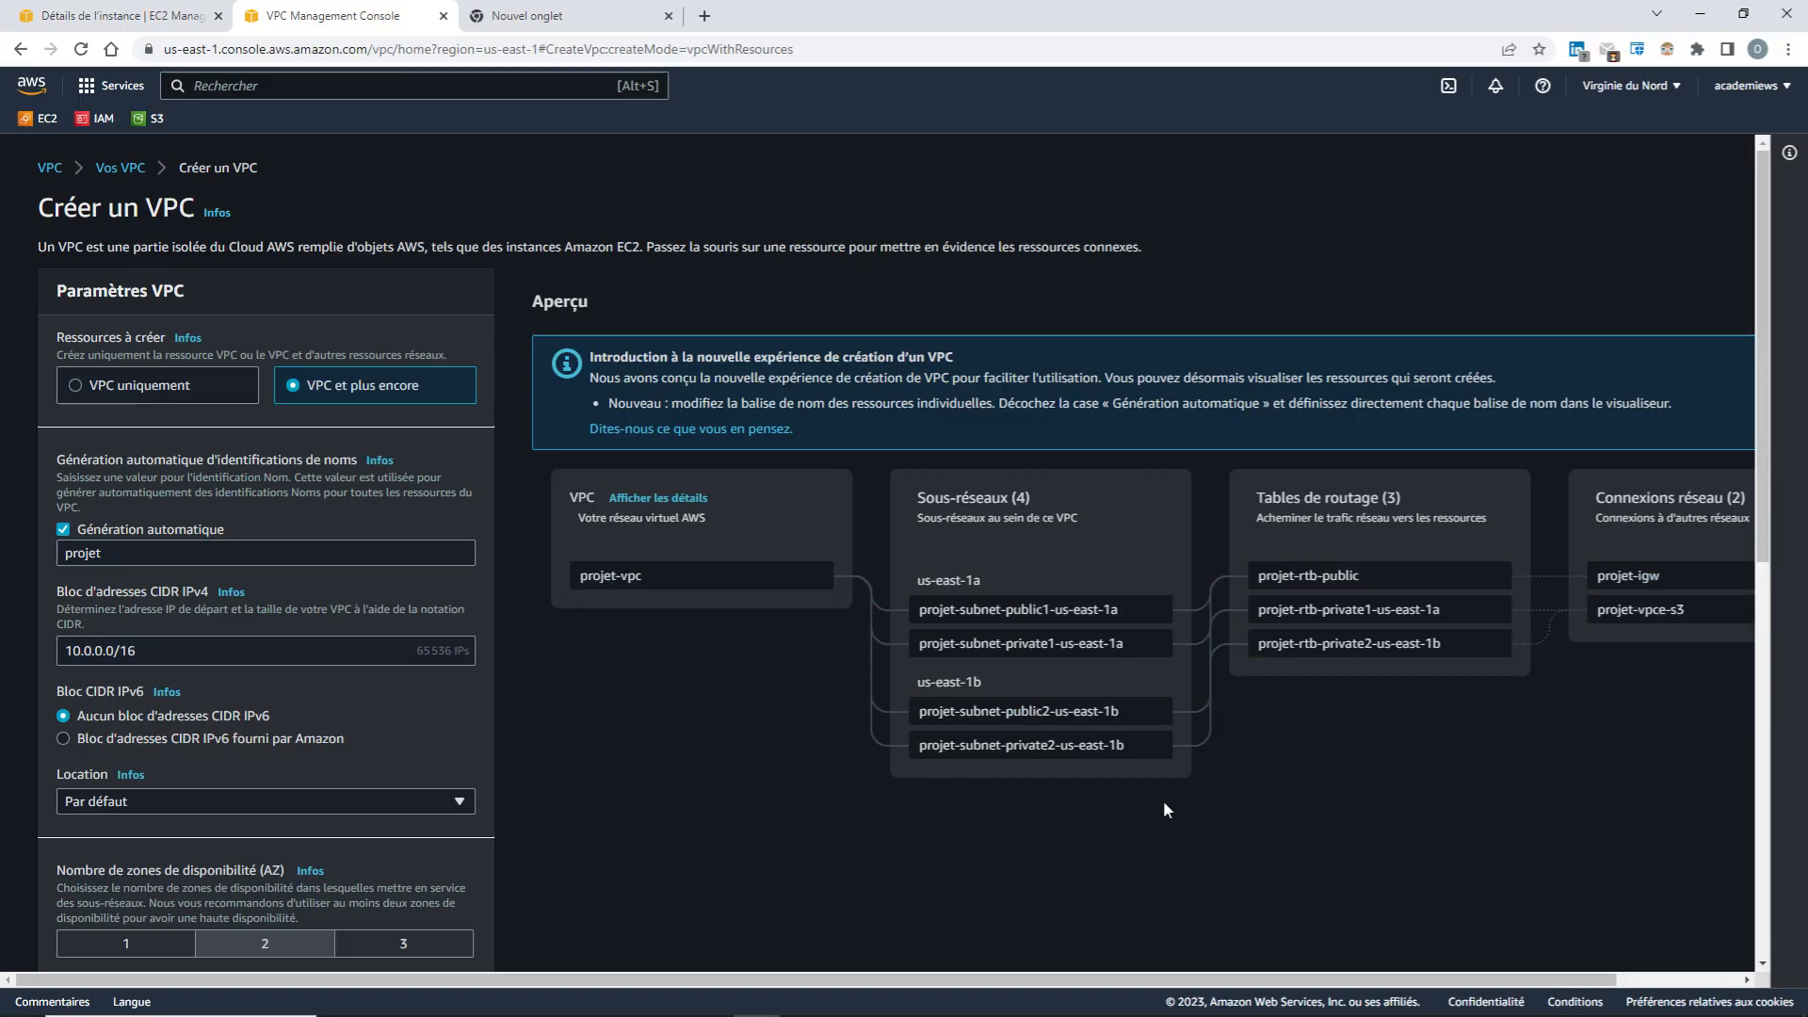
pyautogui.moveTo(1218, 979); pyautogui.dragTo(1342, 979)
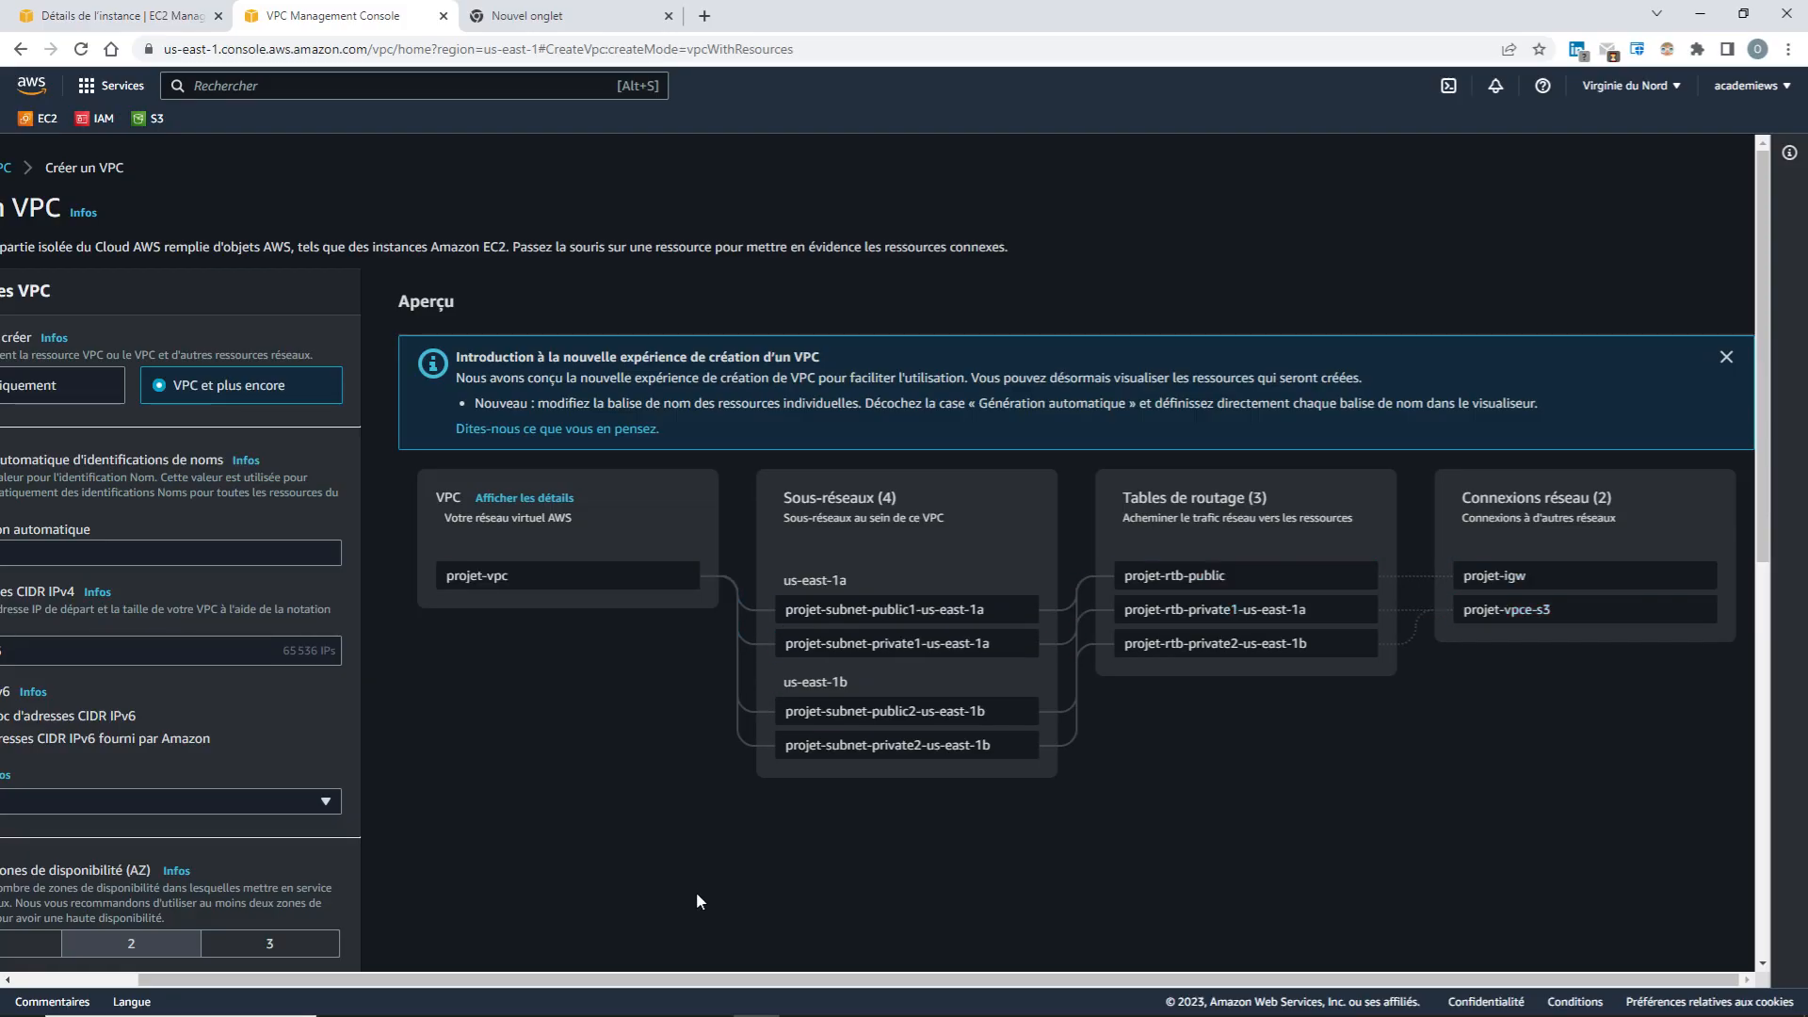
# Switch to Microsoft Whiteboard and sketch a server box in black pen with the label WEB above it
pyautogui.moveTo(669, 1012)
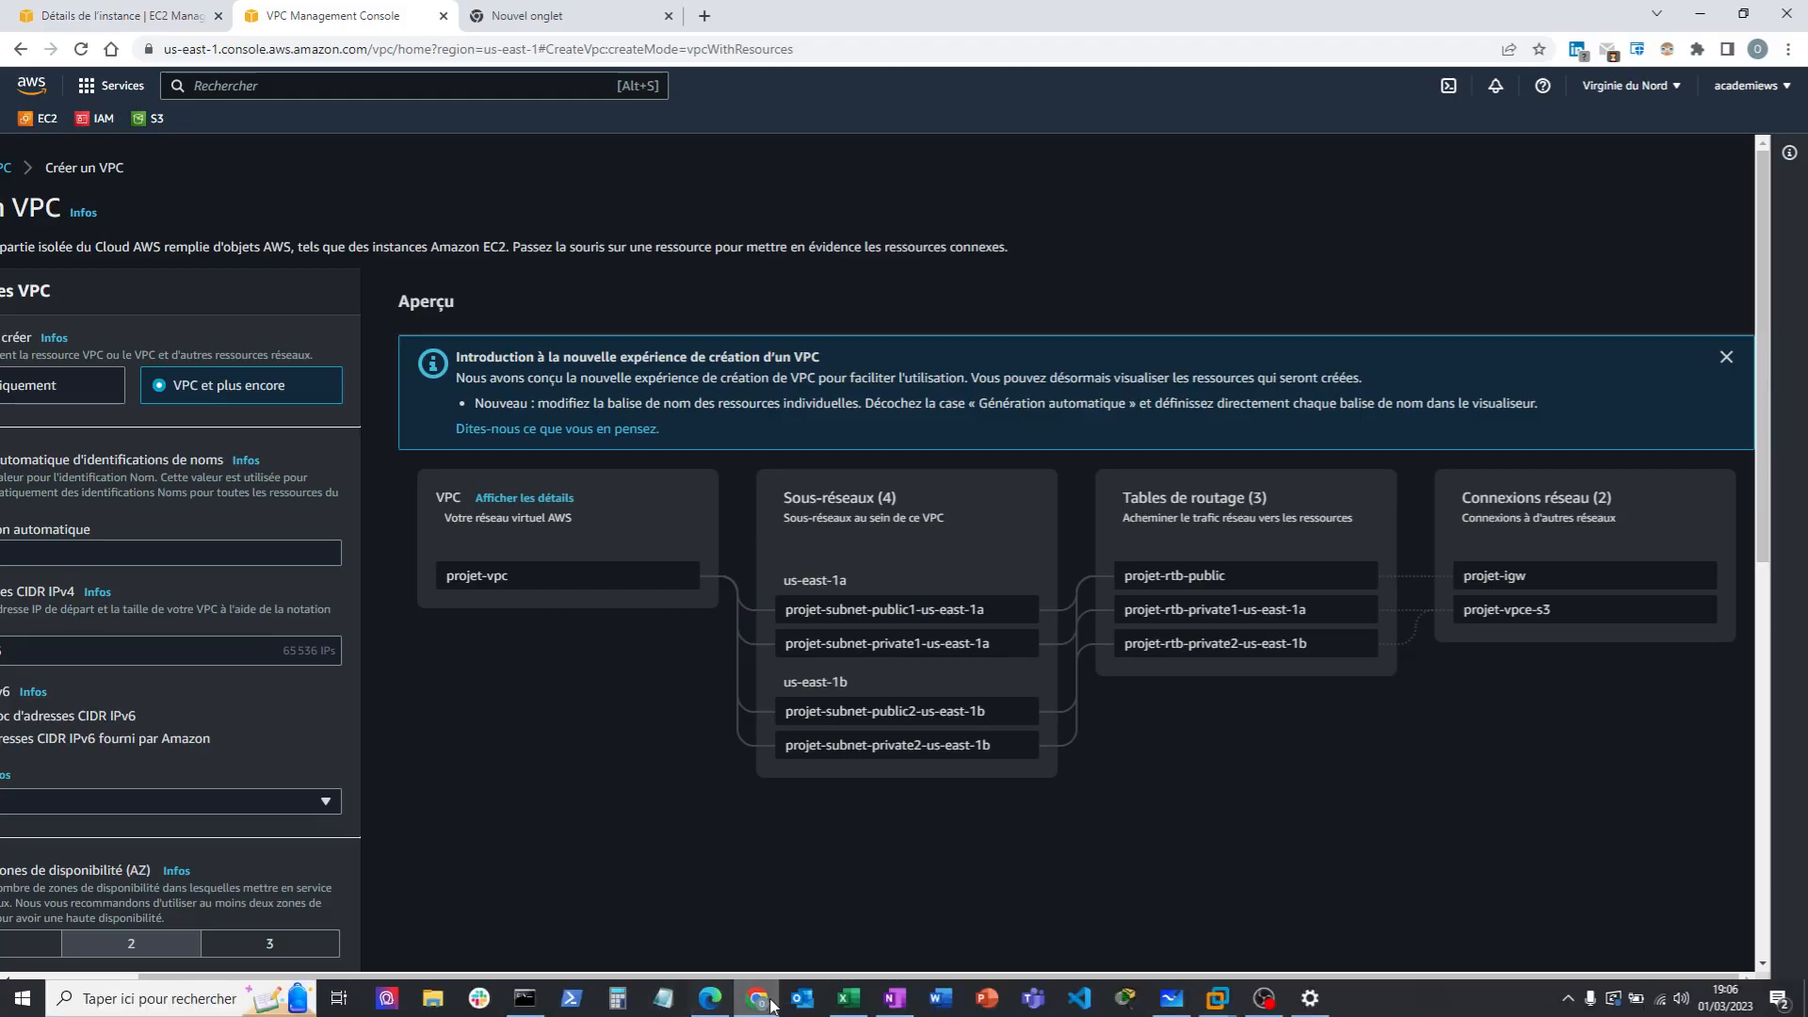
pyautogui.click(1173, 1001)
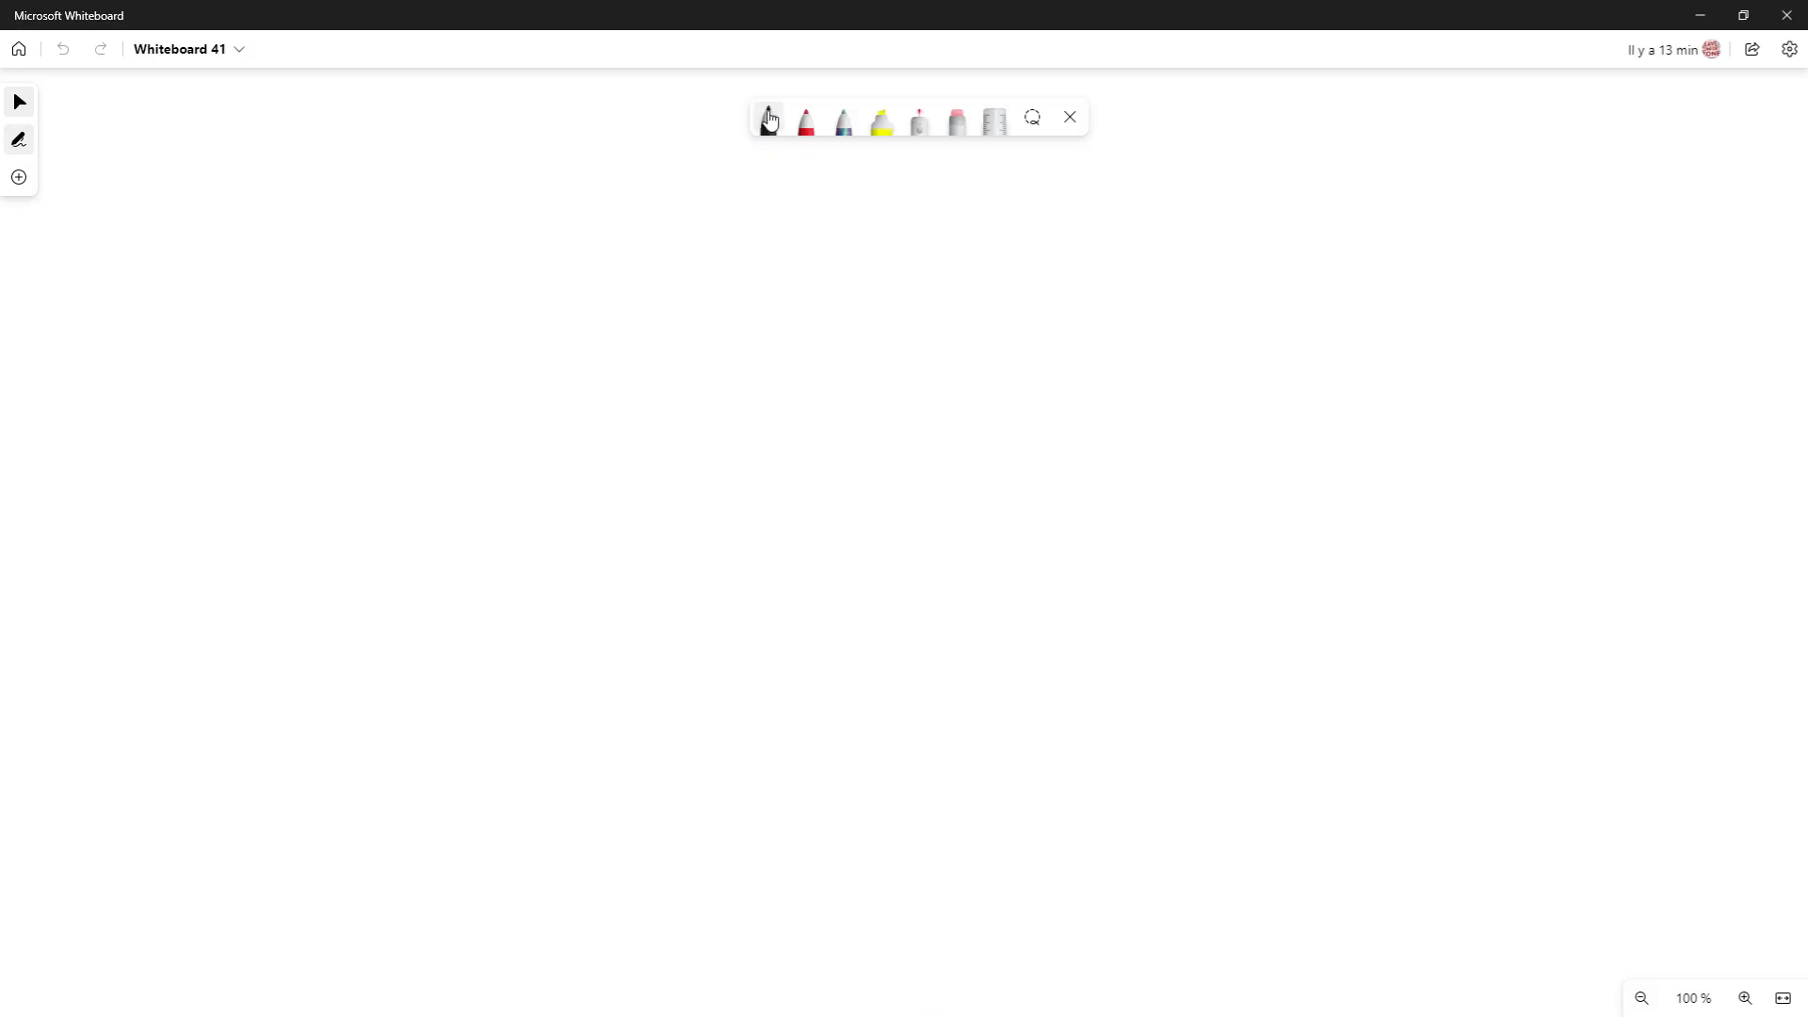
pyautogui.click(769, 118)
pyautogui.moveTo(423, 273)
pyautogui.mouseDown()
pyautogui.moveTo(423, 344)
pyautogui.moveTo(433, 272)
pyautogui.moveTo(514, 288)
pyautogui.moveTo(497, 407)
pyautogui.moveTo(434, 405)
pyautogui.moveTo(426, 345)
pyautogui.moveTo(451, 321)
pyautogui.moveTo(451, 335)
pyautogui.mouseUp()
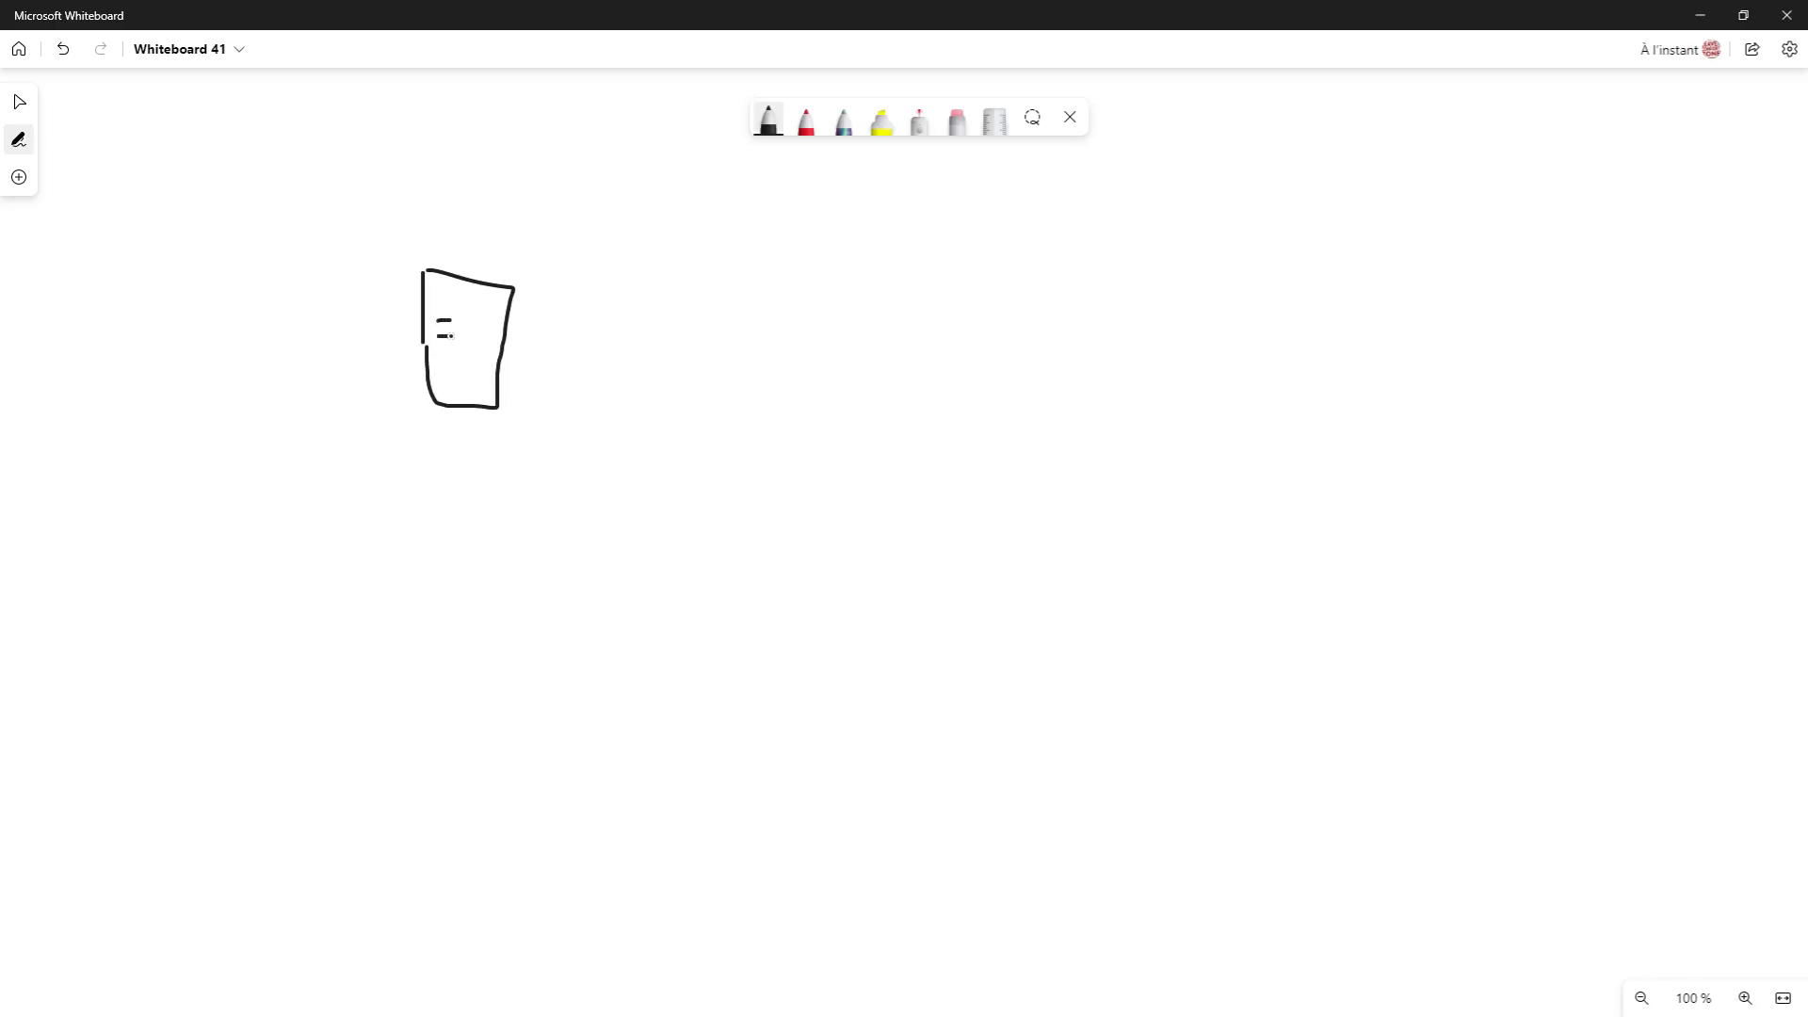
pyautogui.moveTo(424, 241)
pyautogui.mouseDown()
pyautogui.moveTo(461, 236)
pyautogui.moveTo(482, 263)
pyautogui.moveTo(488, 240)
pyautogui.moveTo(504, 270)
pyautogui.mouseUp()
# Handwrite PUBLIC beside the WEB server, followed by an arrow pointing to G.W
pyautogui.moveTo(624, 307); pyautogui.dragTo(624, 356)
pyautogui.moveTo(623, 307)
pyautogui.mouseDown()
pyautogui.moveTo(648, 313)
pyautogui.moveTo(628, 335)
pyautogui.moveTo(686, 336)
pyautogui.moveTo(699, 367)
pyautogui.mouseUp()
pyautogui.click(700, 355)
pyautogui.moveTo(702, 328)
pyautogui.mouseDown()
pyautogui.moveTo(727, 332)
pyautogui.moveTo(717, 368)
pyautogui.moveTo(736, 344)
pyautogui.moveTo(815, 374)
pyautogui.moveTo(957, 349)
pyautogui.moveTo(961, 379)
pyautogui.mouseUp()
pyautogui.click(774, 321)
pyautogui.moveTo(1042, 333)
pyautogui.mouseDown()
pyautogui.moveTo(1025, 336)
pyautogui.moveTo(1034, 351)
pyautogui.moveTo(1097, 367)
pyautogui.moveTo(1128, 322)
pyautogui.mouseUp()
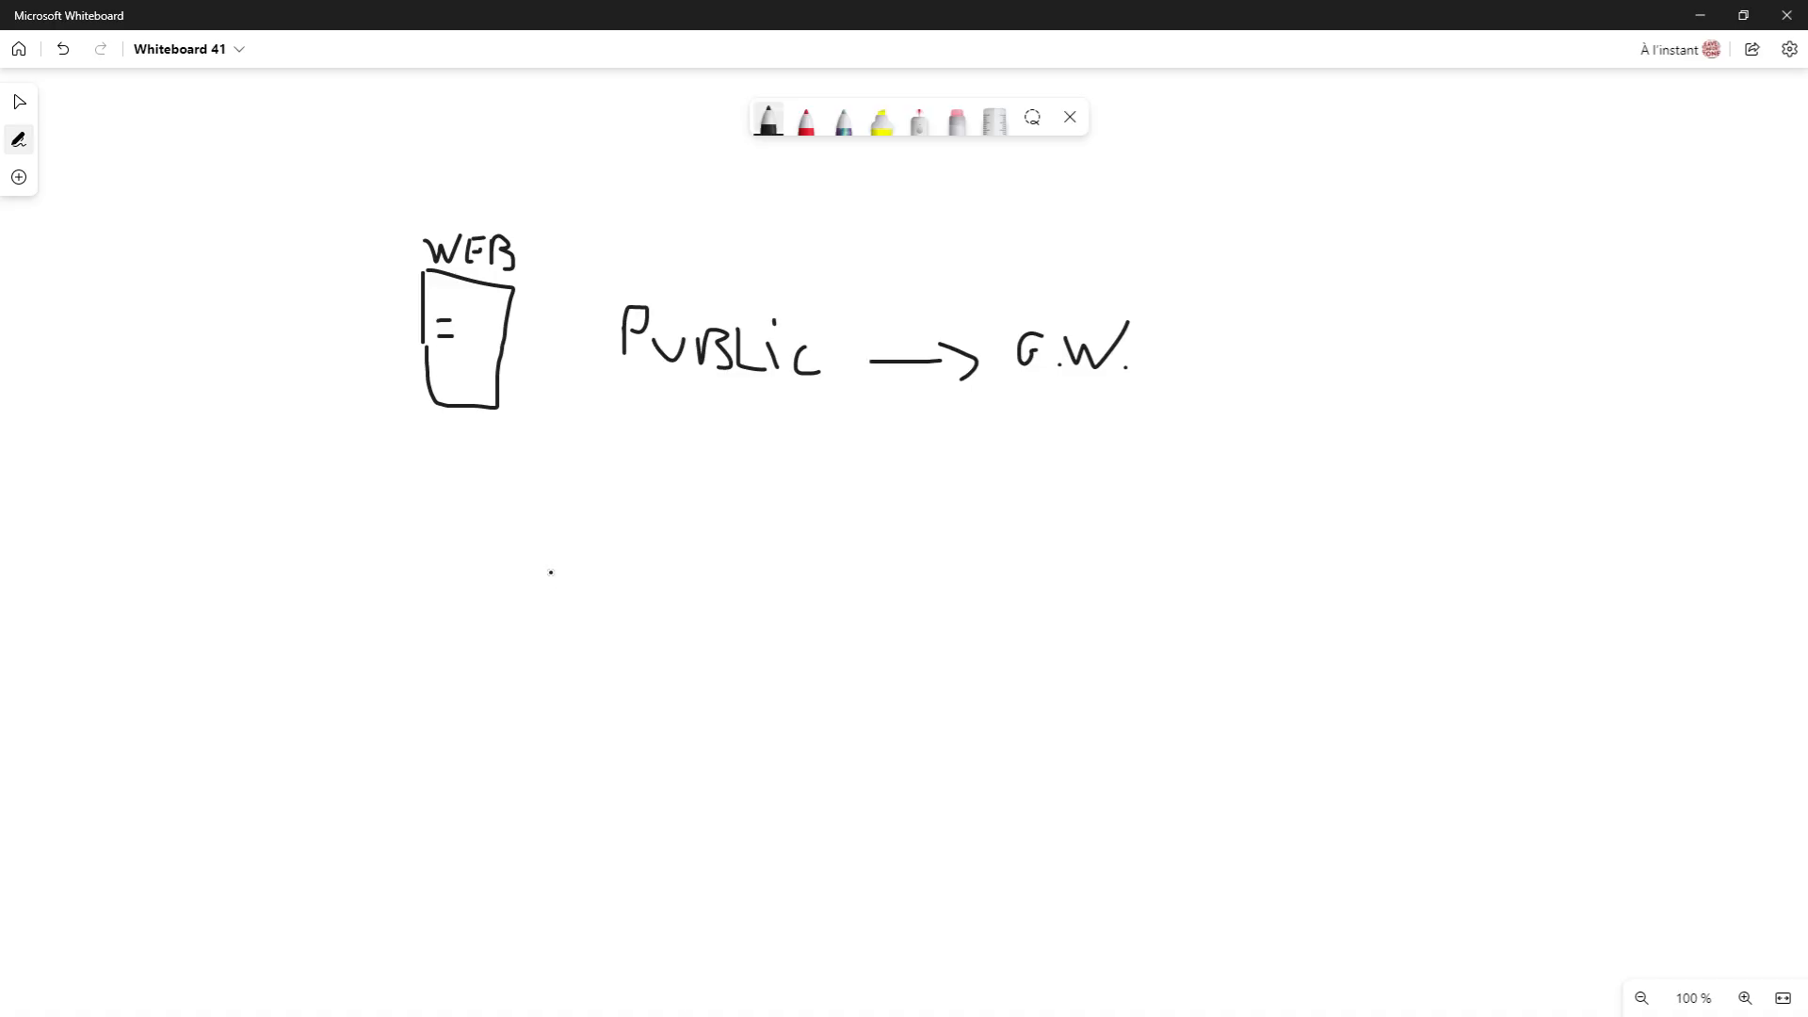
# Sketch a second server labelled BD below the WEB server and handwrite PRIVÉ beside it
pyautogui.moveTo(446, 578)
pyautogui.mouseDown()
pyautogui.moveTo(447, 657)
pyautogui.moveTo(469, 581)
pyautogui.moveTo(502, 657)
pyautogui.moveTo(463, 678)
pyautogui.moveTo(448, 657)
pyautogui.mouseUp()
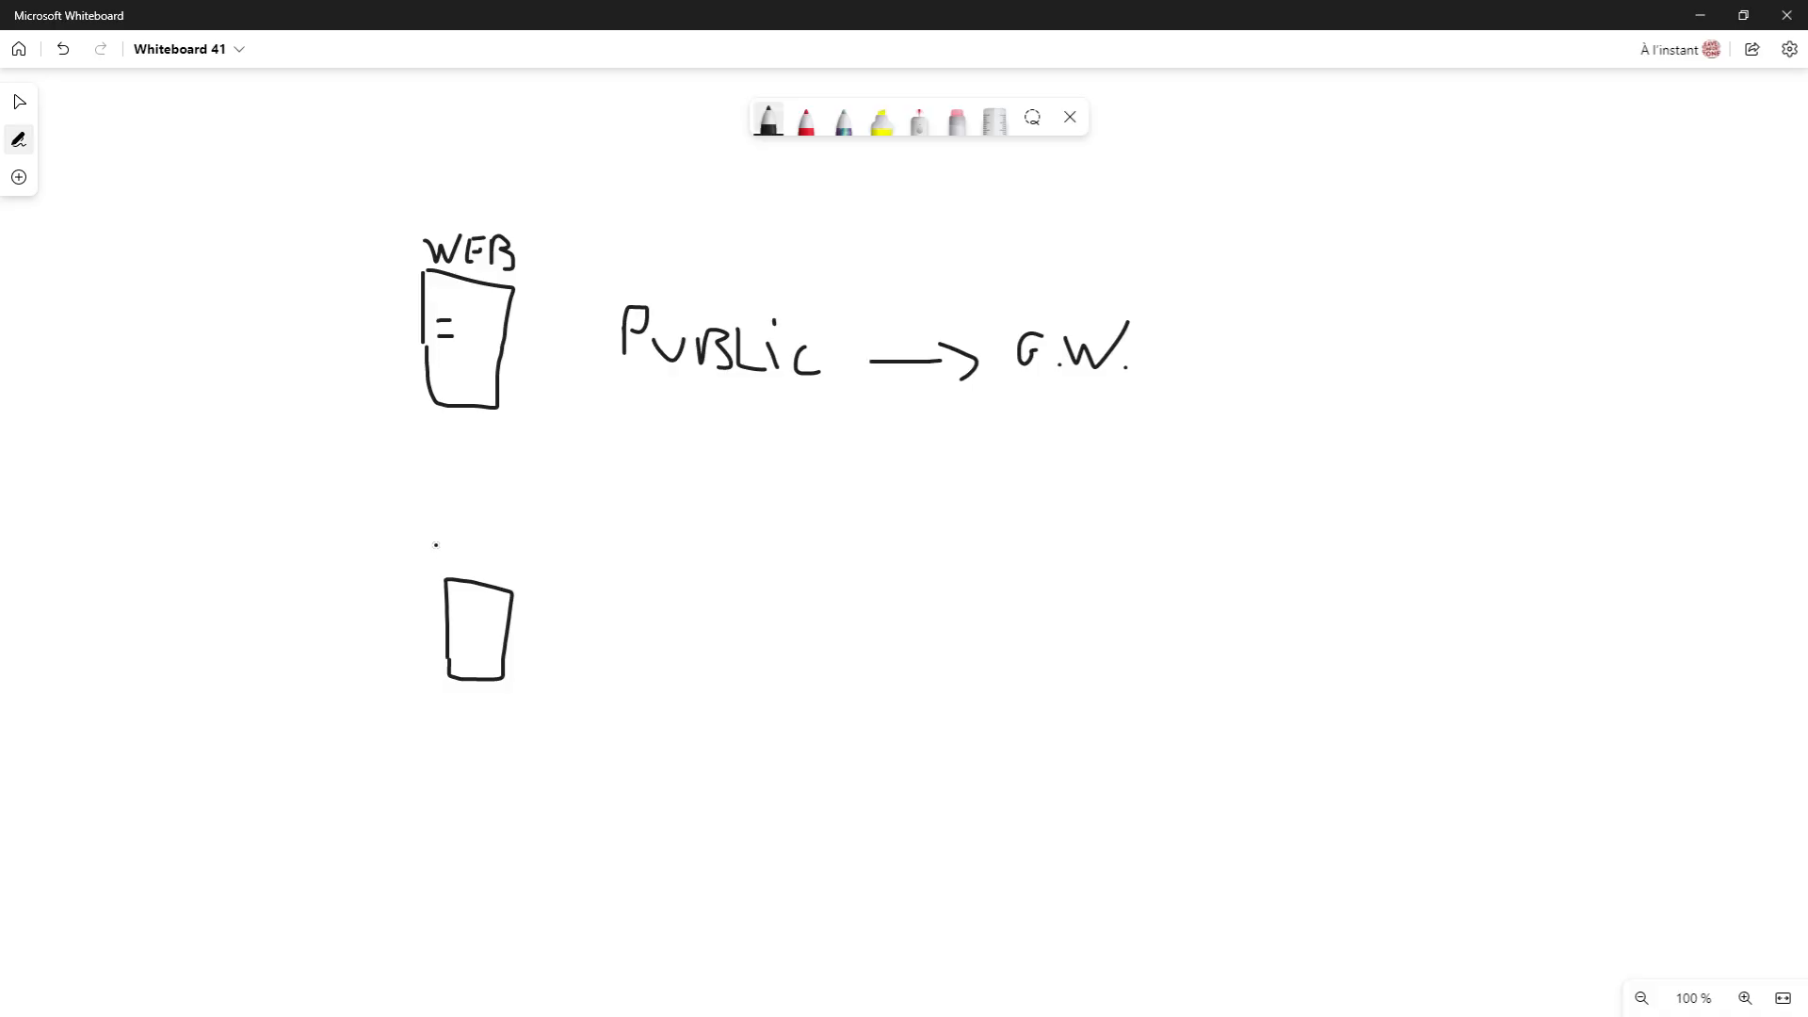
pyautogui.moveTo(436, 545)
pyautogui.mouseDown()
pyautogui.moveTo(450, 528)
pyautogui.moveTo(430, 568)
pyautogui.moveTo(485, 567)
pyautogui.moveTo(504, 539)
pyautogui.moveTo(512, 563)
pyautogui.moveTo(485, 568)
pyautogui.mouseUp()
pyautogui.moveTo(614, 603)
pyautogui.mouseDown()
pyautogui.moveTo(622, 645)
pyautogui.moveTo(652, 614)
pyautogui.moveTo(634, 631)
pyautogui.moveTo(668, 646)
pyautogui.mouseUp()
pyautogui.click(667, 617)
pyautogui.click(666, 623)
pyautogui.moveTo(667, 616); pyautogui.dragTo(706, 660)
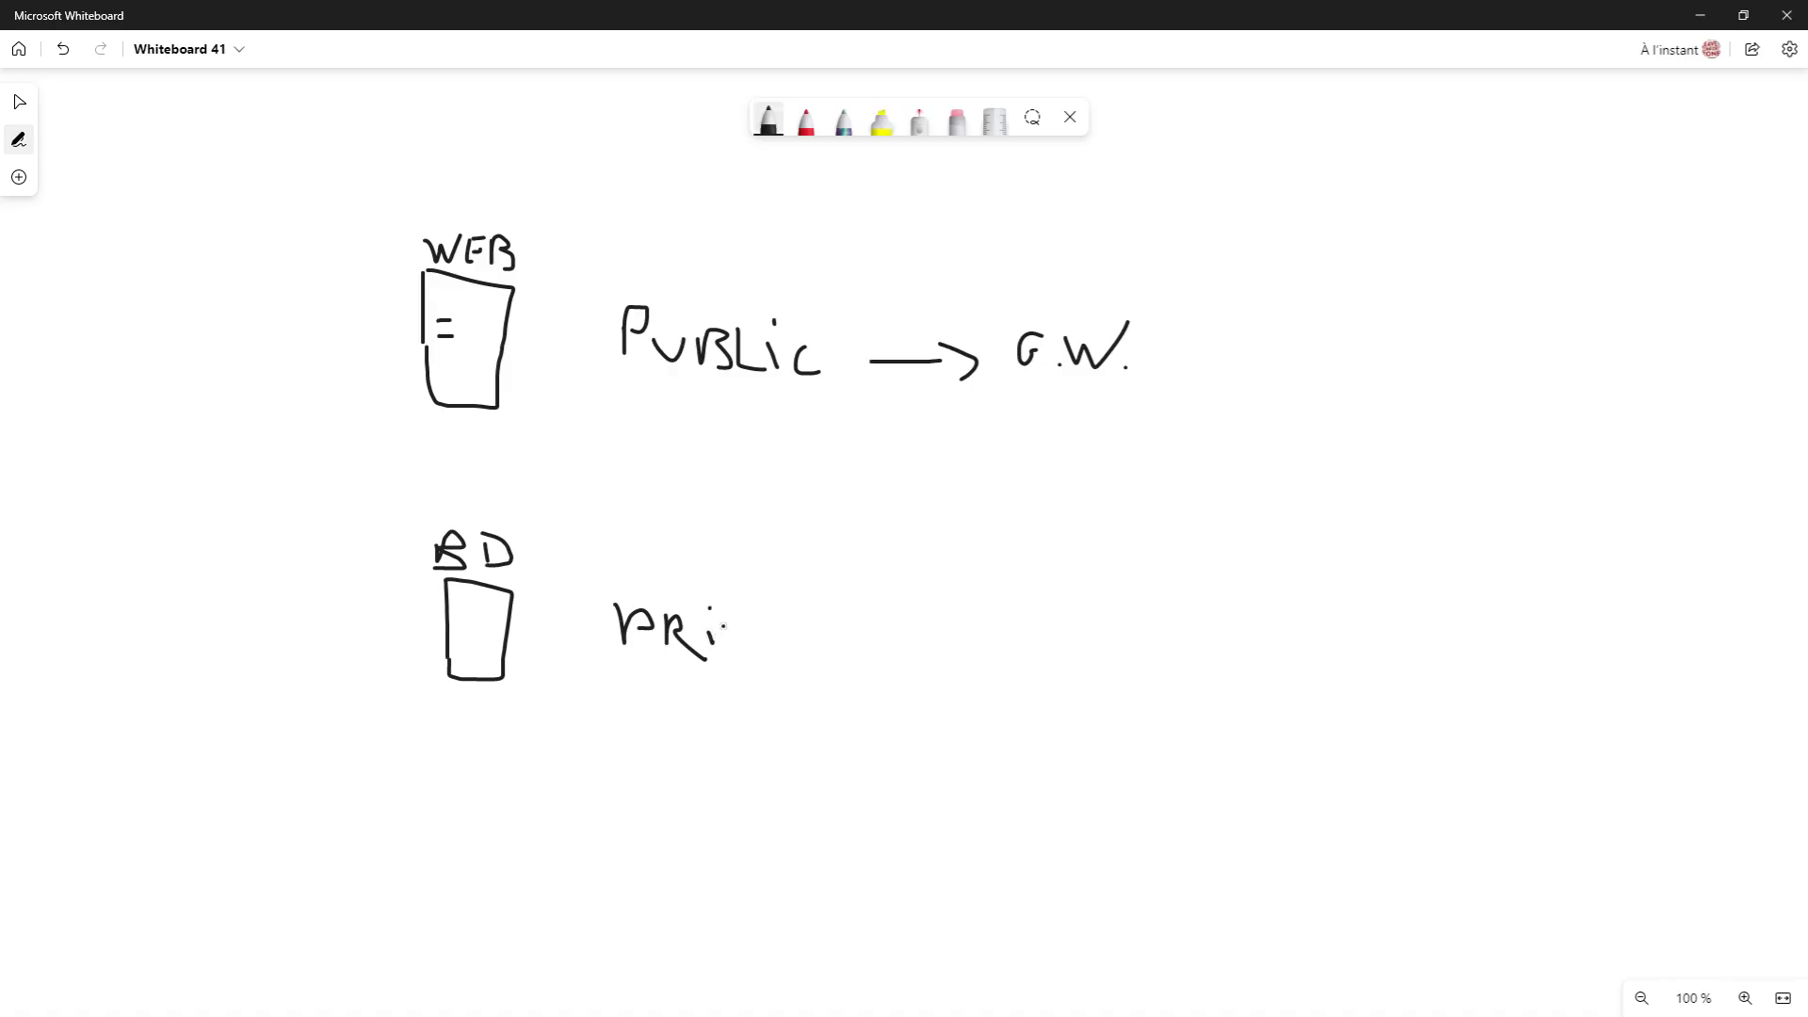
pyautogui.moveTo(725, 628)
pyautogui.mouseDown()
pyautogui.moveTo(740, 663)
pyautogui.moveTo(797, 604)
pyautogui.mouseUp()
pyautogui.moveTo(468, 597); pyautogui.dragTo(491, 612)
# Handwrite ENDPOINT beside PRIVÉ, and draw an arrow from G.W. to a cloud shape
pyautogui.moveTo(983, 625)
pyautogui.mouseDown()
pyautogui.moveTo(985, 650)
pyautogui.moveTo(1008, 645)
pyautogui.moveTo(1010, 620)
pyautogui.moveTo(1062, 641)
pyautogui.moveTo(1071, 613)
pyautogui.moveTo(1086, 648)
pyautogui.moveTo(1114, 617)
pyautogui.moveTo(1097, 631)
pyautogui.moveTo(1148, 621)
pyautogui.moveTo(1188, 643)
pyautogui.mouseUp()
pyautogui.moveTo(1192, 642)
pyautogui.mouseDown()
pyautogui.moveTo(1197, 617)
pyautogui.moveTo(1219, 649)
pyautogui.moveTo(1215, 622)
pyautogui.moveTo(1236, 615)
pyautogui.mouseUp()
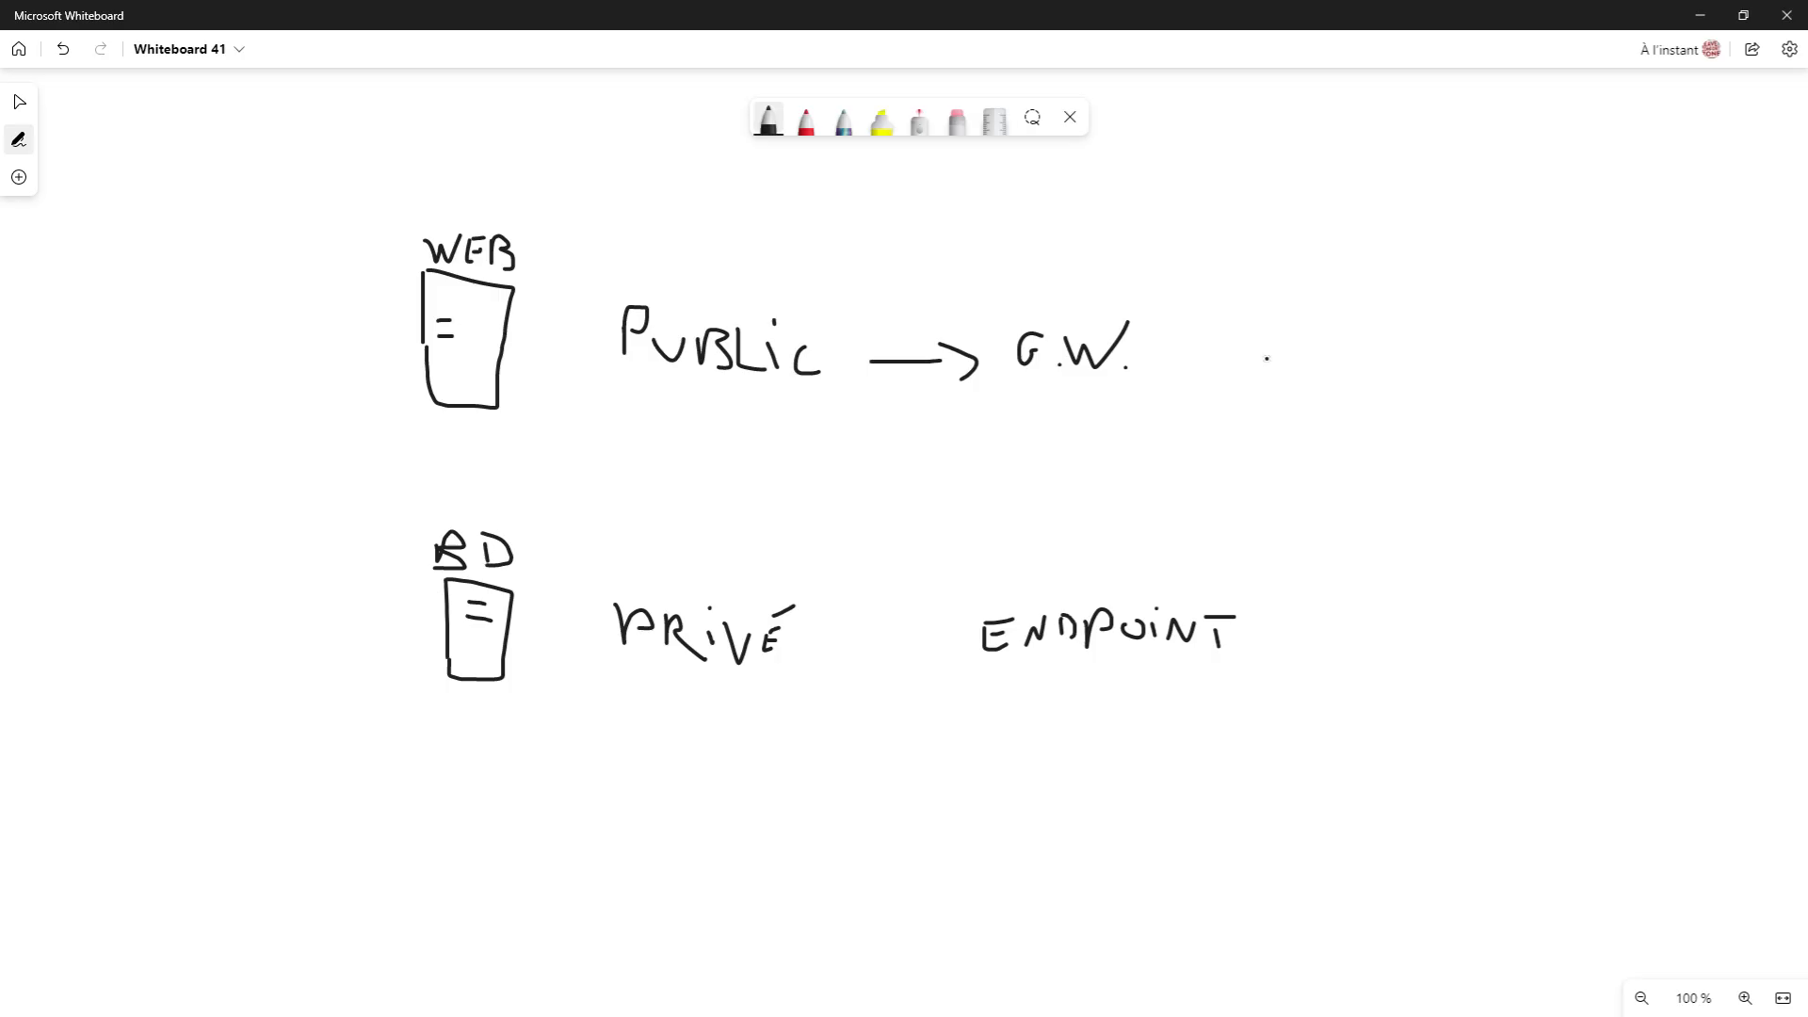
pyautogui.moveTo(1177, 351)
pyautogui.mouseDown()
pyautogui.moveTo(1285, 348)
pyautogui.moveTo(1287, 366)
pyautogui.mouseUp()
pyautogui.moveTo(1378, 326)
pyautogui.mouseDown()
pyautogui.moveTo(1345, 347)
pyautogui.moveTo(1401, 379)
pyautogui.moveTo(1484, 375)
pyautogui.moveTo(1488, 256)
pyautogui.moveTo(1356, 297)
pyautogui.moveTo(1345, 322)
pyautogui.mouseUp()
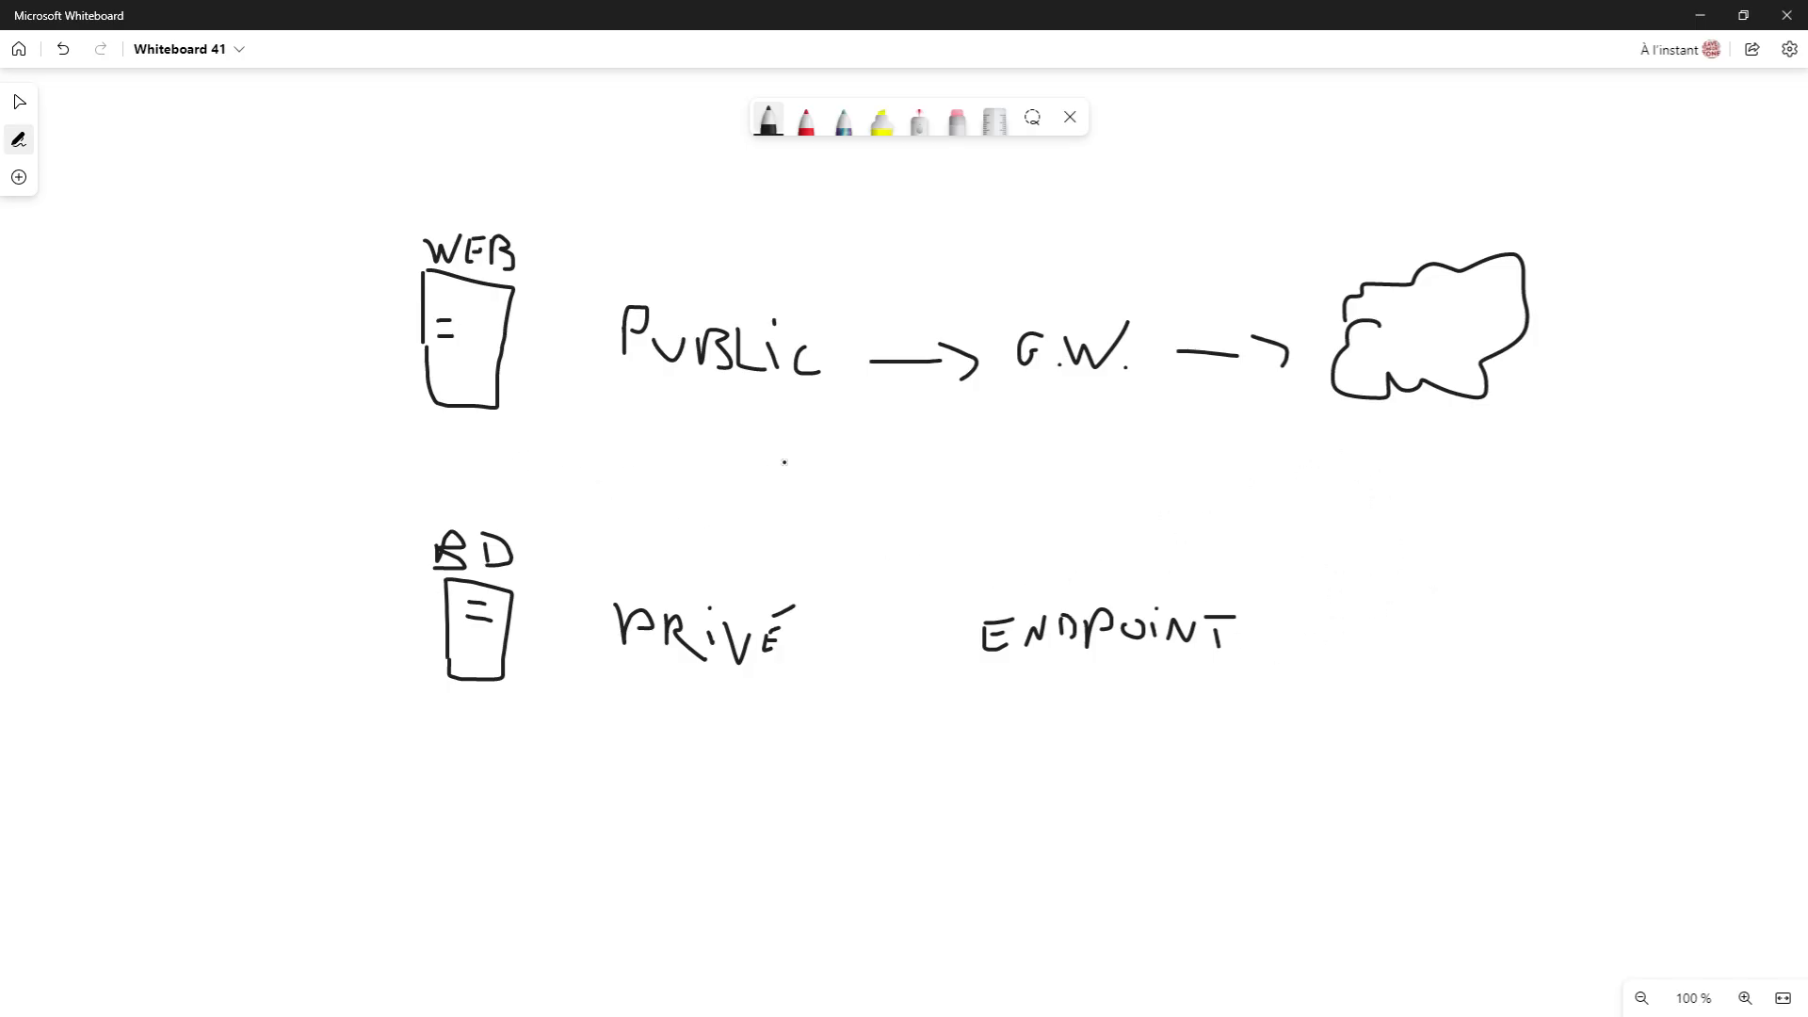
# Link PUBLIC and ENDPOINT with a double-headed arrow, and write "- NAT" below ENDPOINT with an arrow up to the cloud
pyautogui.moveTo(716, 395)
pyautogui.mouseDown()
pyautogui.moveTo(867, 520)
pyautogui.moveTo(1009, 599)
pyautogui.moveTo(1001, 585)
pyautogui.moveTo(982, 610)
pyautogui.mouseUp()
pyautogui.moveTo(712, 425)
pyautogui.mouseDown()
pyautogui.moveTo(707, 388)
pyautogui.moveTo(759, 403)
pyautogui.mouseUp()
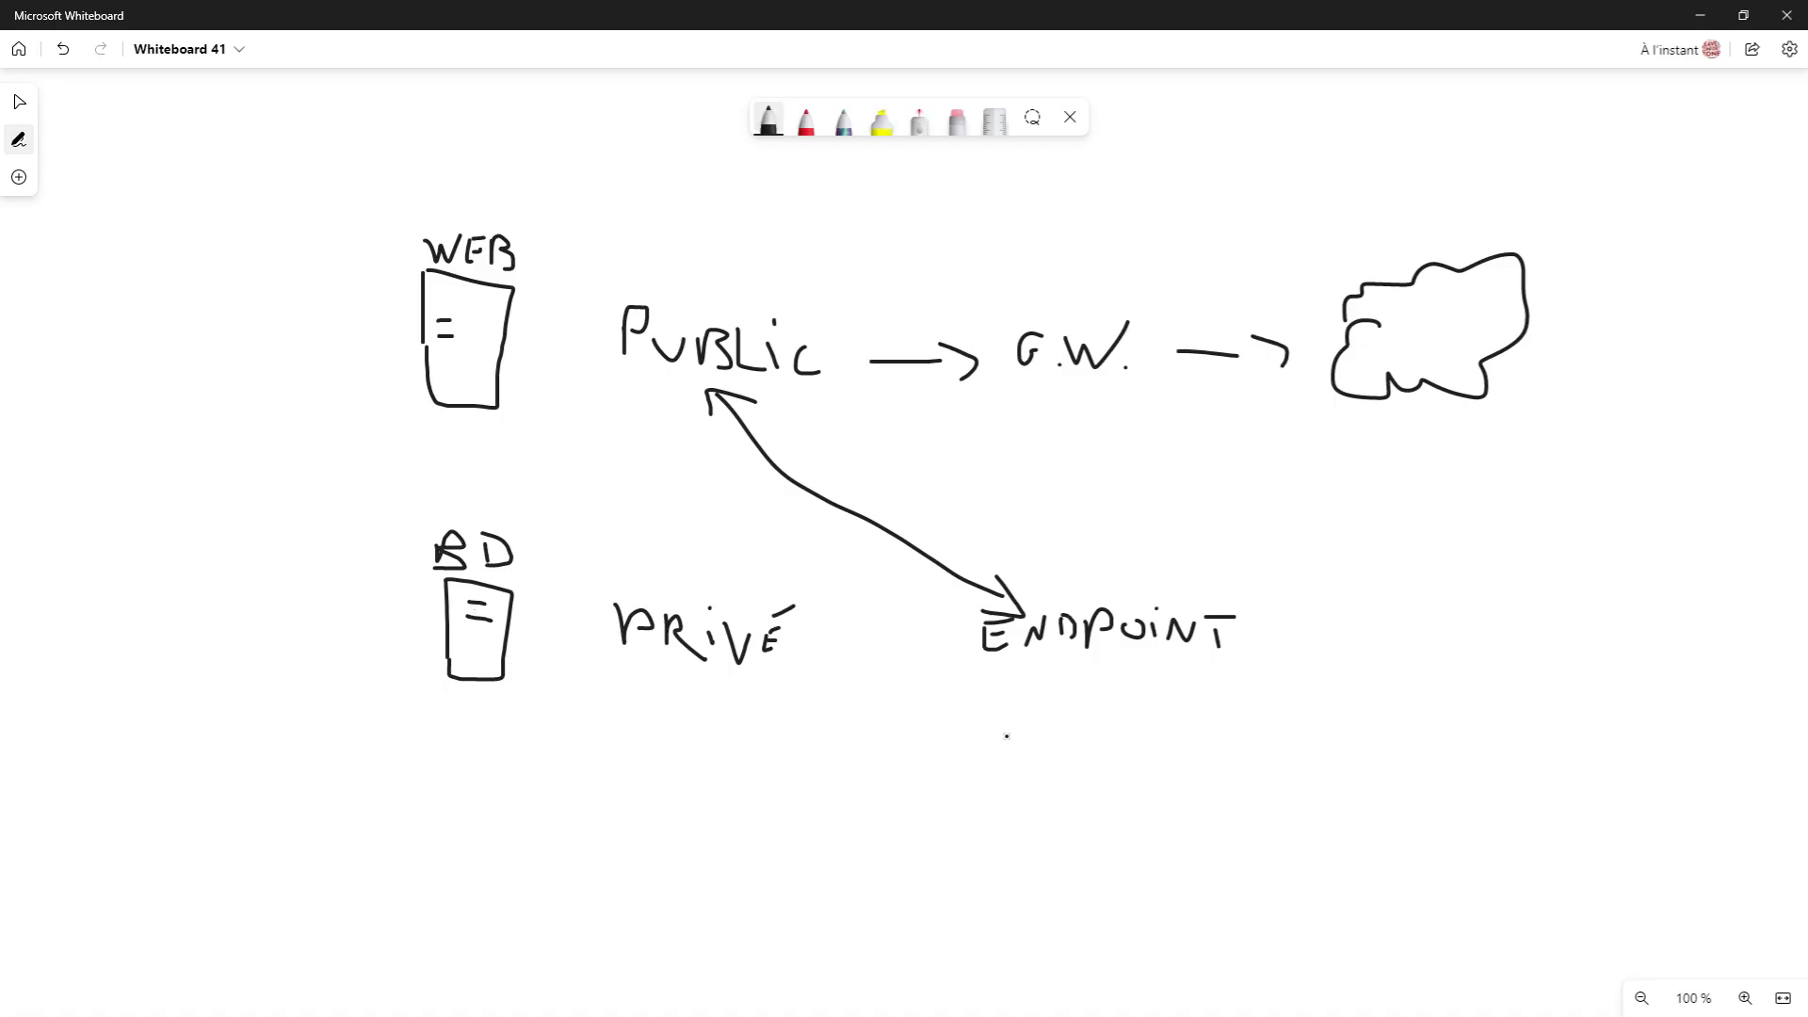
pyautogui.moveTo(1015, 743)
pyautogui.mouseDown()
pyautogui.moveTo(1024, 704)
pyautogui.moveTo(1056, 703)
pyautogui.moveTo(1098, 743)
pyautogui.moveTo(1109, 729)
pyautogui.mouseUp()
pyautogui.moveTo(1137, 713)
pyautogui.mouseDown()
pyautogui.moveTo(1144, 744)
pyautogui.moveTo(1154, 704)
pyautogui.moveTo(1362, 686)
pyautogui.moveTo(1424, 449)
pyautogui.moveTo(1444, 464)
pyautogui.mouseUp()
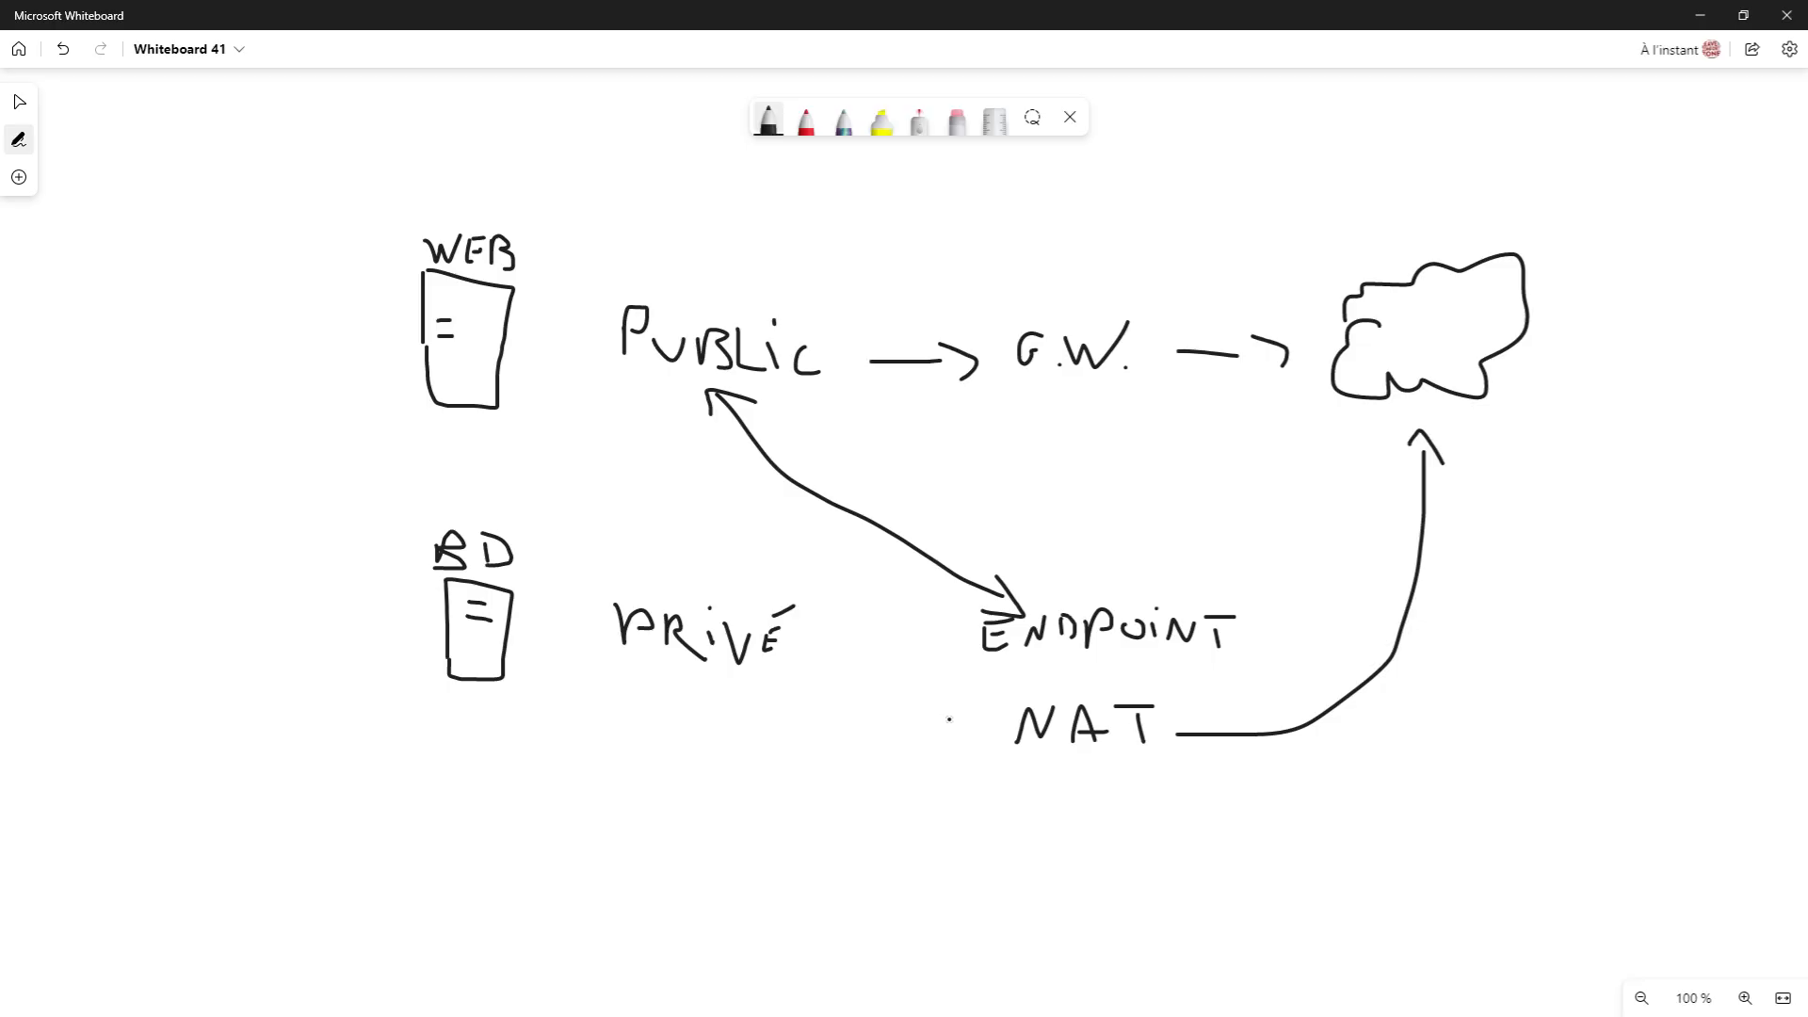
pyautogui.moveTo(958, 730); pyautogui.dragTo(980, 729)
# Underline PUBLIC and draw a vertical double-headed arrow between the WEB and BD servers
pyautogui.moveTo(611, 380); pyautogui.dragTo(811, 388)
pyautogui.moveTo(468, 502)
pyautogui.mouseDown()
pyautogui.moveTo(461, 424)
pyautogui.moveTo(480, 446)
pyautogui.moveTo(470, 513)
pyautogui.moveTo(483, 493)
pyautogui.mouseUp()
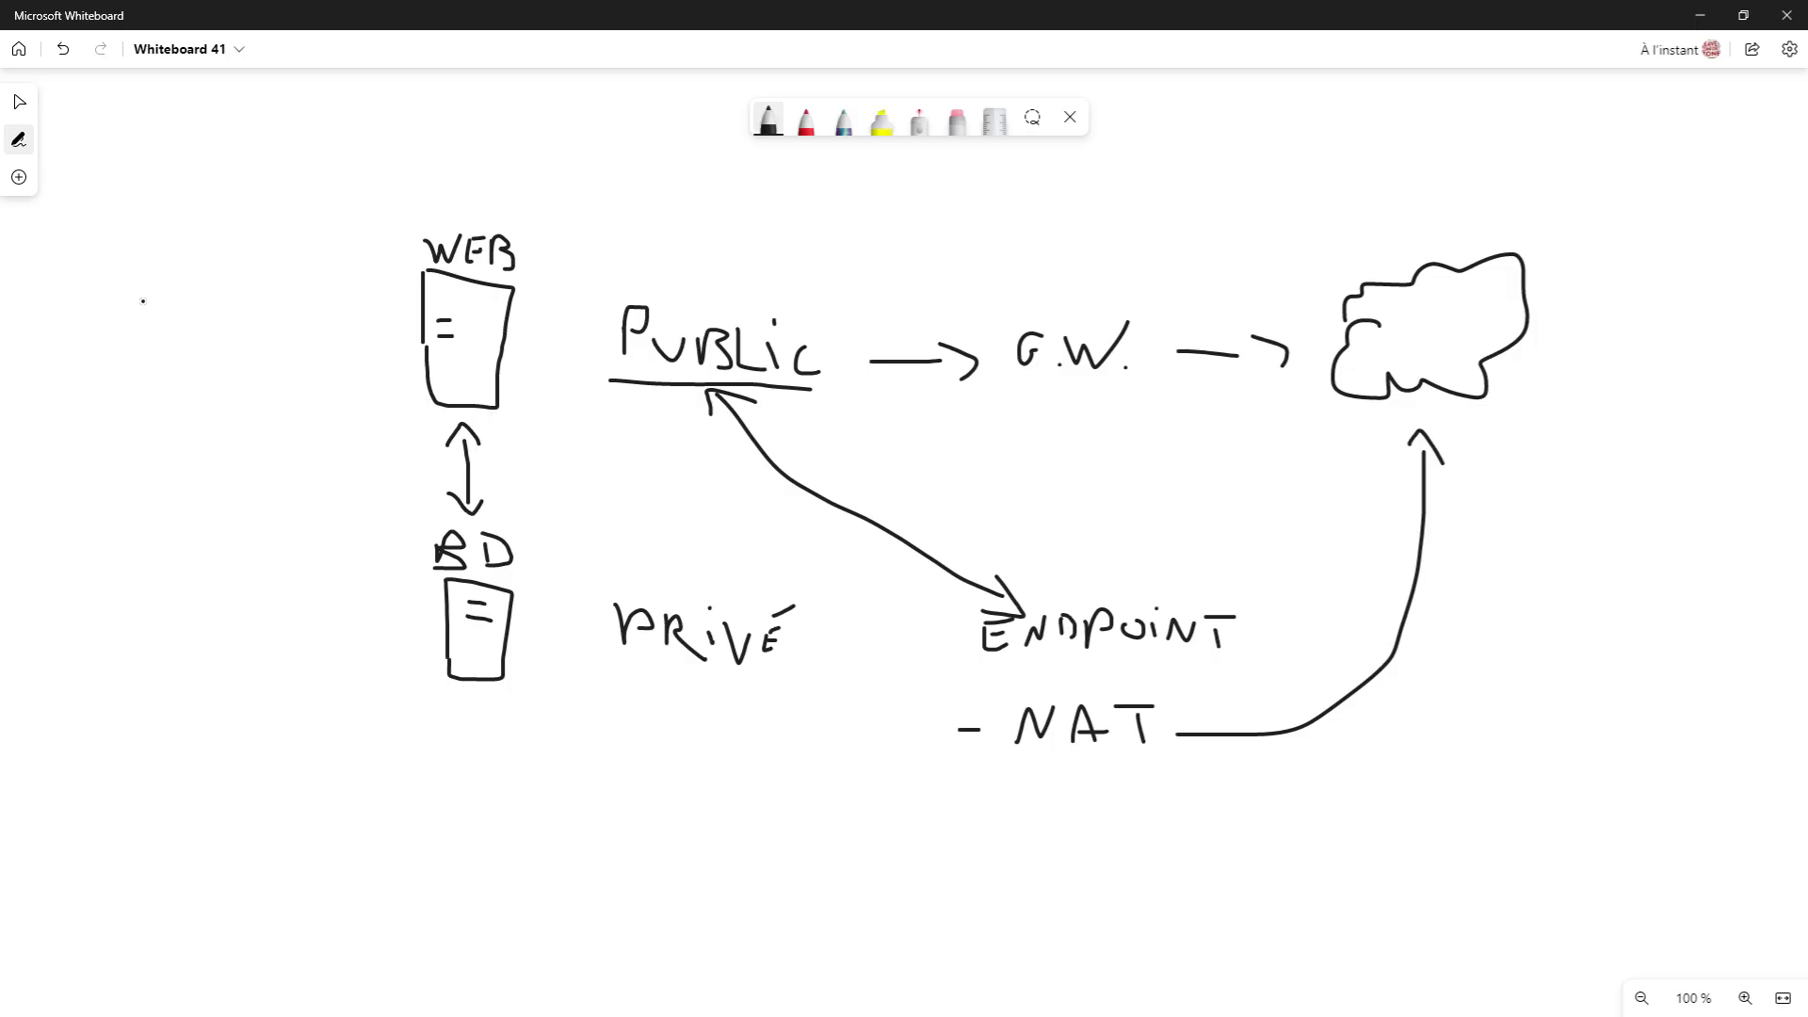
# Handwrite FRONT beside the WEB server and BACK beside the BD server
pyautogui.moveTo(146, 287)
pyautogui.mouseDown()
pyautogui.moveTo(147, 345)
pyautogui.moveTo(172, 287)
pyautogui.moveTo(218, 357)
pyautogui.moveTo(238, 315)
pyautogui.moveTo(266, 339)
pyautogui.moveTo(284, 309)
pyautogui.moveTo(306, 353)
pyautogui.moveTo(326, 313)
pyautogui.moveTo(218, 324)
pyautogui.mouseUp()
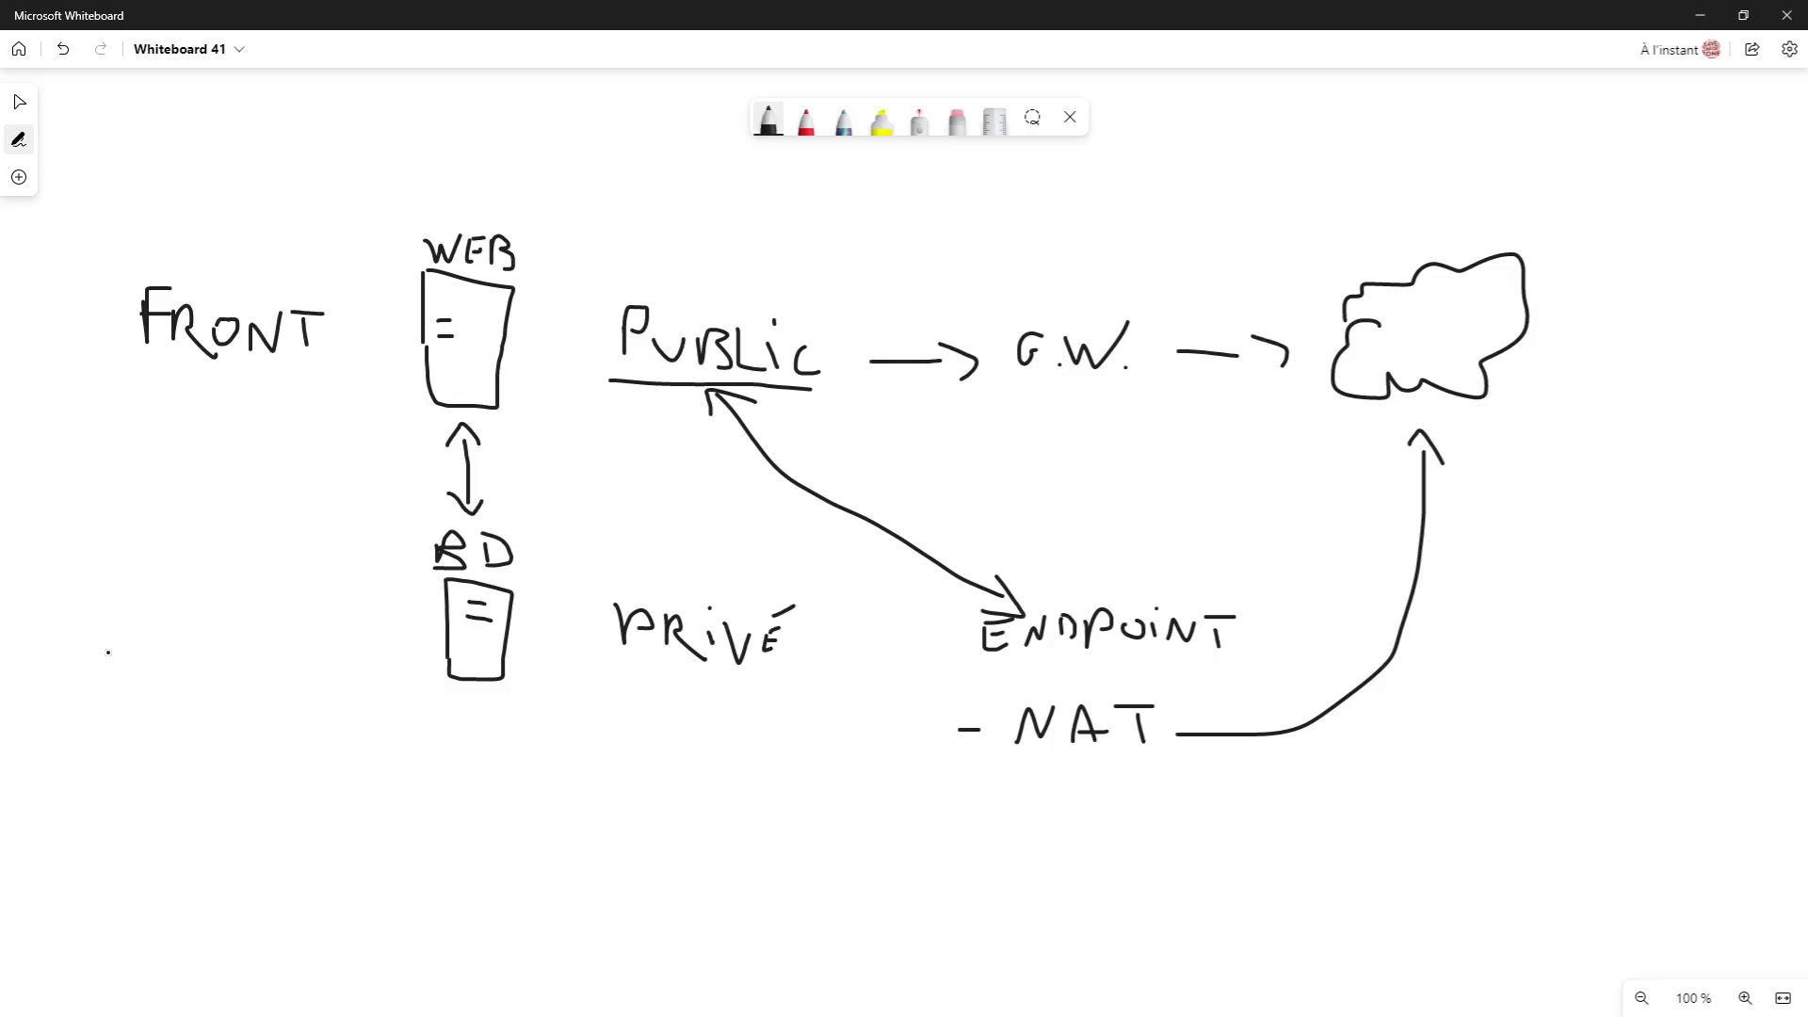
pyautogui.moveTo(131, 616); pyautogui.dragTo(131, 641)
pyautogui.moveTo(132, 610)
pyautogui.mouseDown()
pyautogui.moveTo(154, 608)
pyautogui.moveTo(159, 648)
pyautogui.moveTo(240, 652)
pyautogui.mouseUp()
pyautogui.moveTo(273, 654)
pyautogui.mouseDown()
pyautogui.moveTo(243, 633)
pyautogui.moveTo(271, 616)
pyautogui.mouseUp()
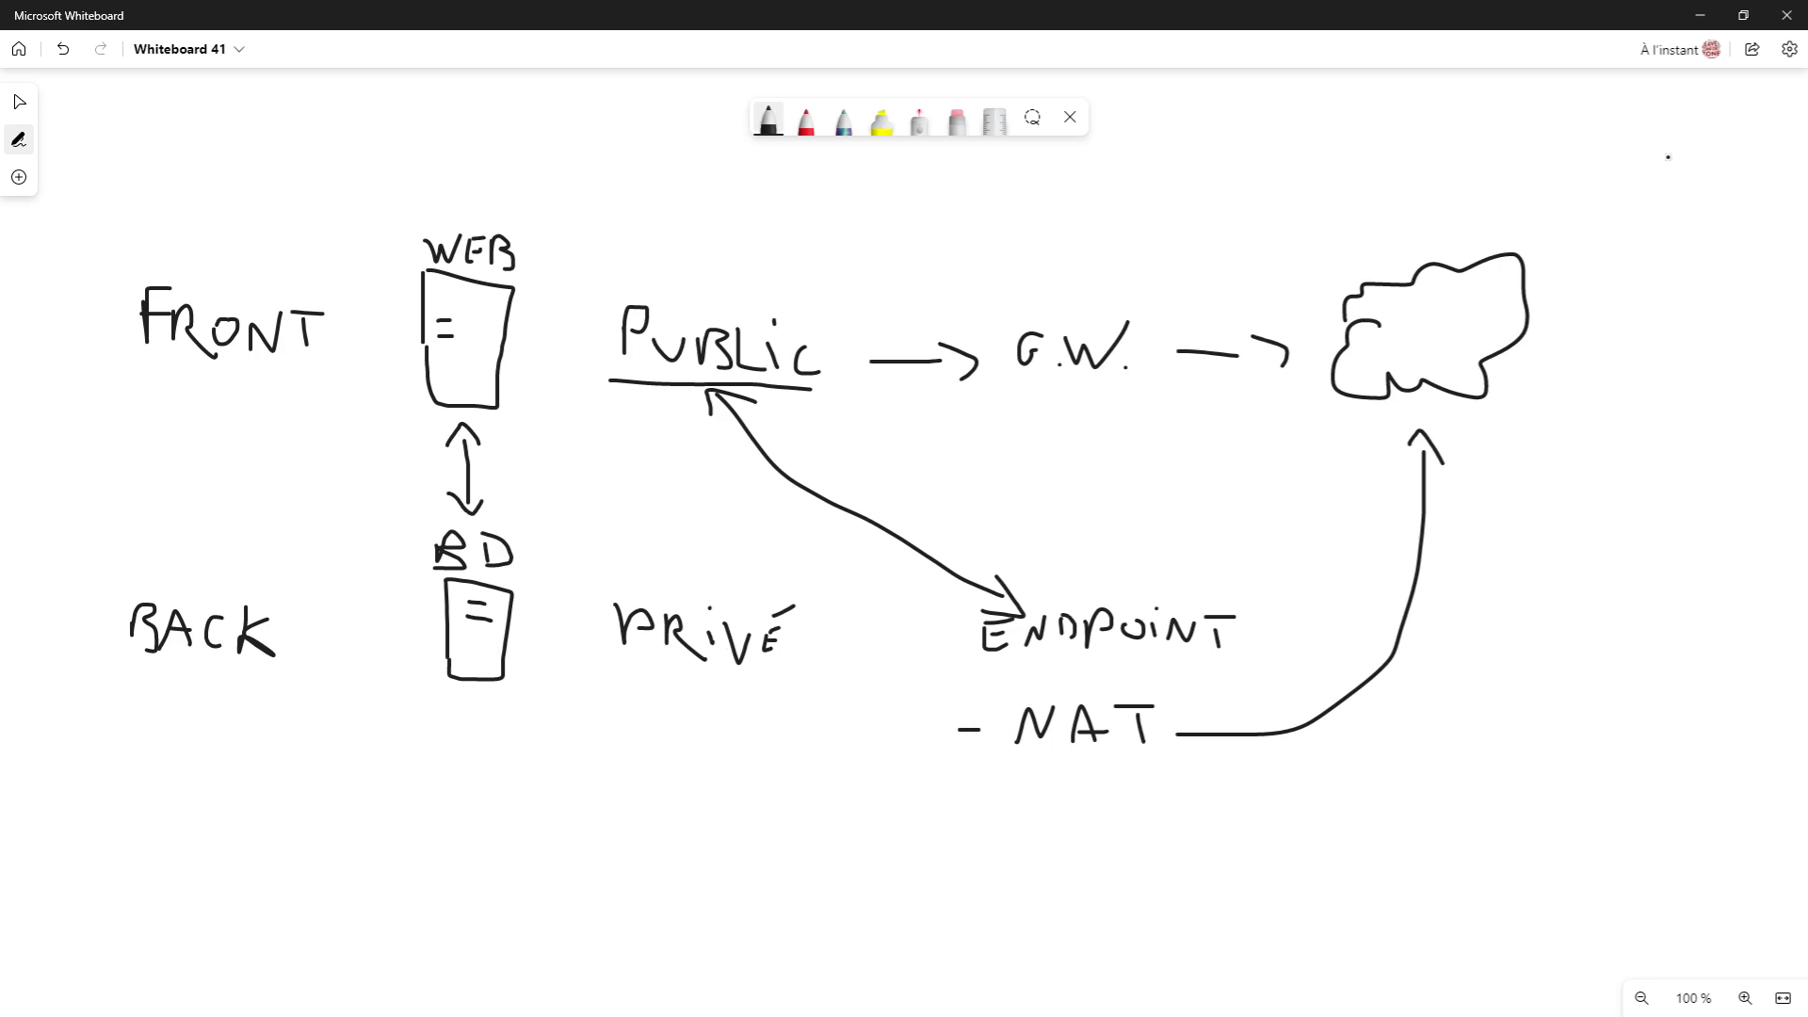
# Return to the VPC creation form in the AWS console and set the auto-generated name tag to projet-01
pyautogui.click(1700, 16)
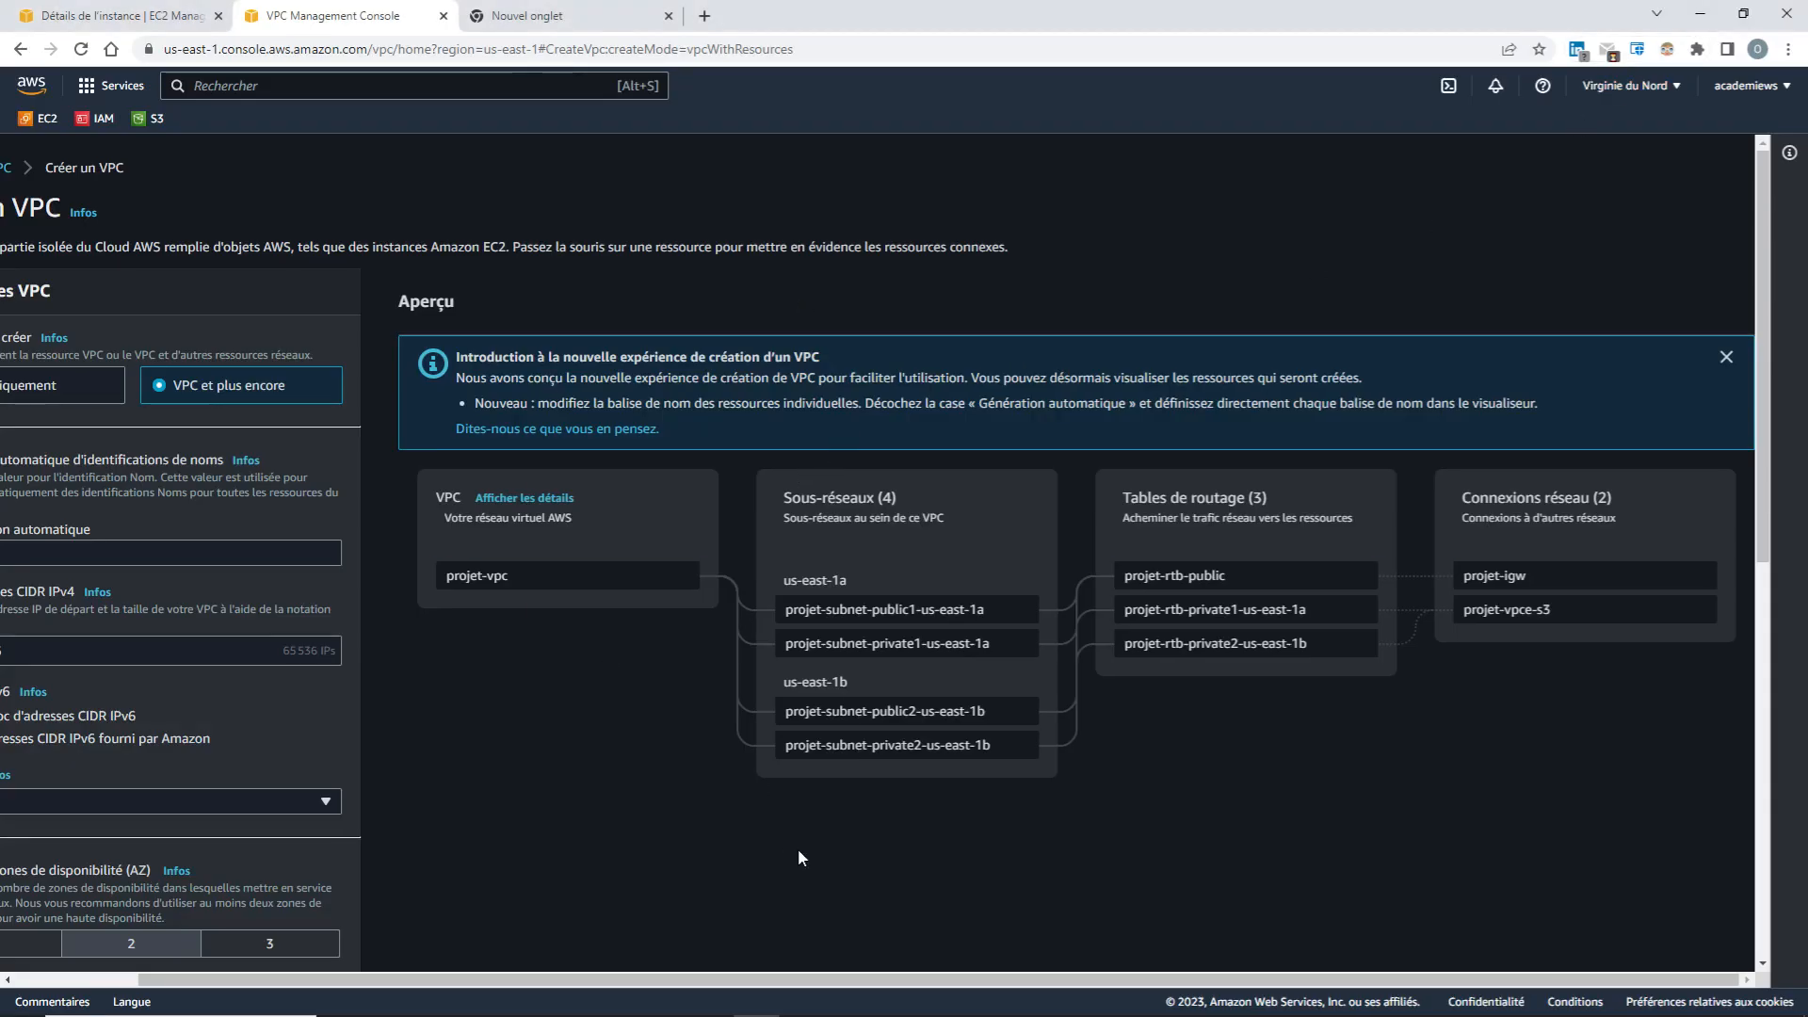
pyautogui.moveTo(778, 984); pyautogui.dragTo(630, 989)
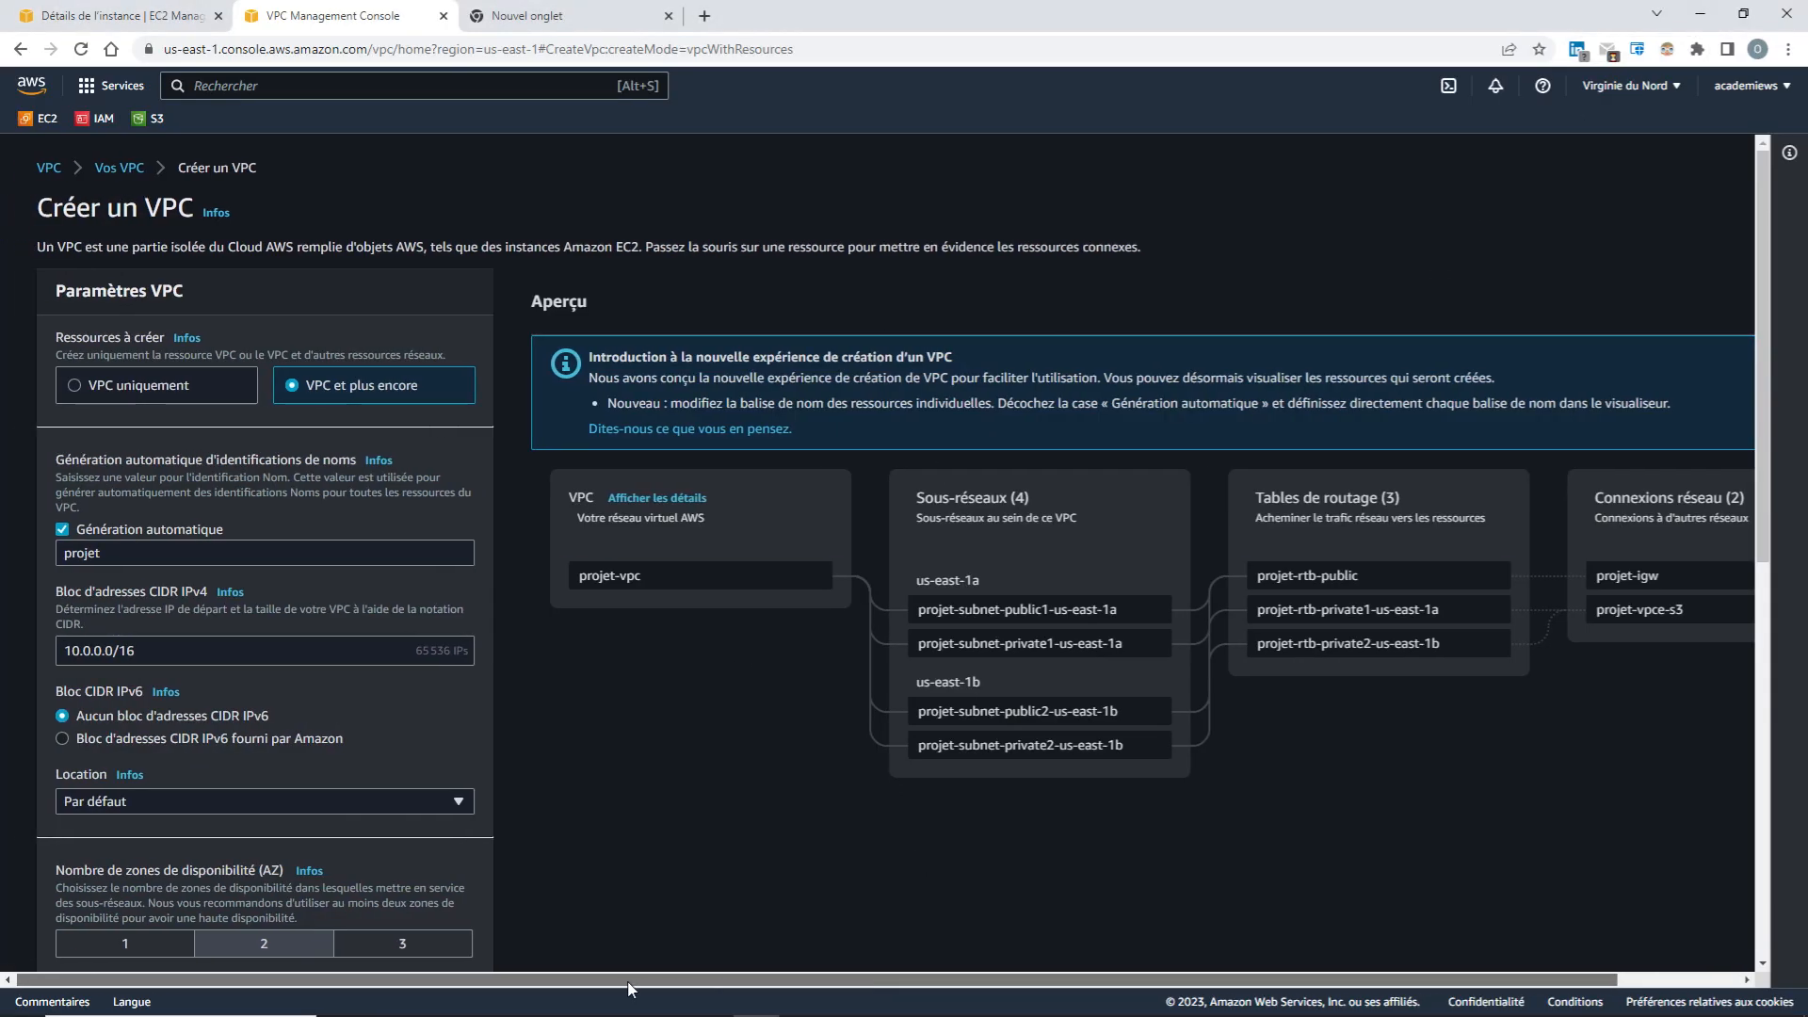
pyautogui.click(115, 552)
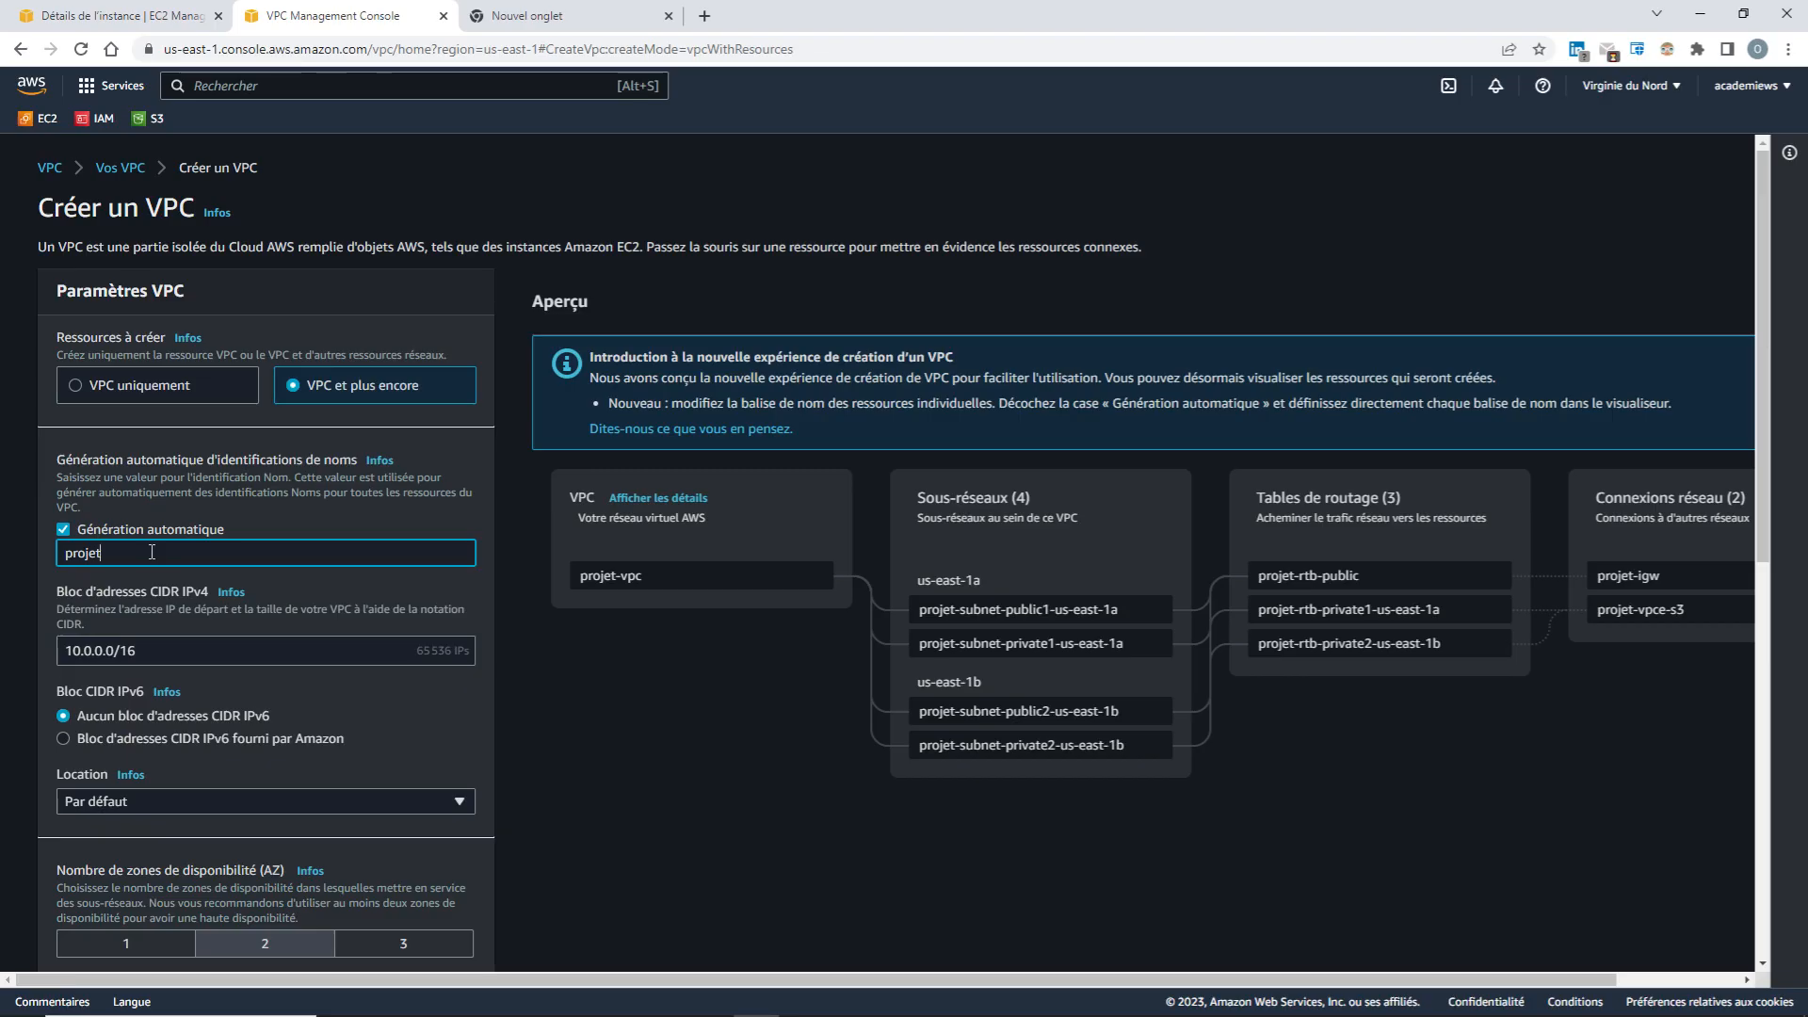
pyautogui.write('-01')
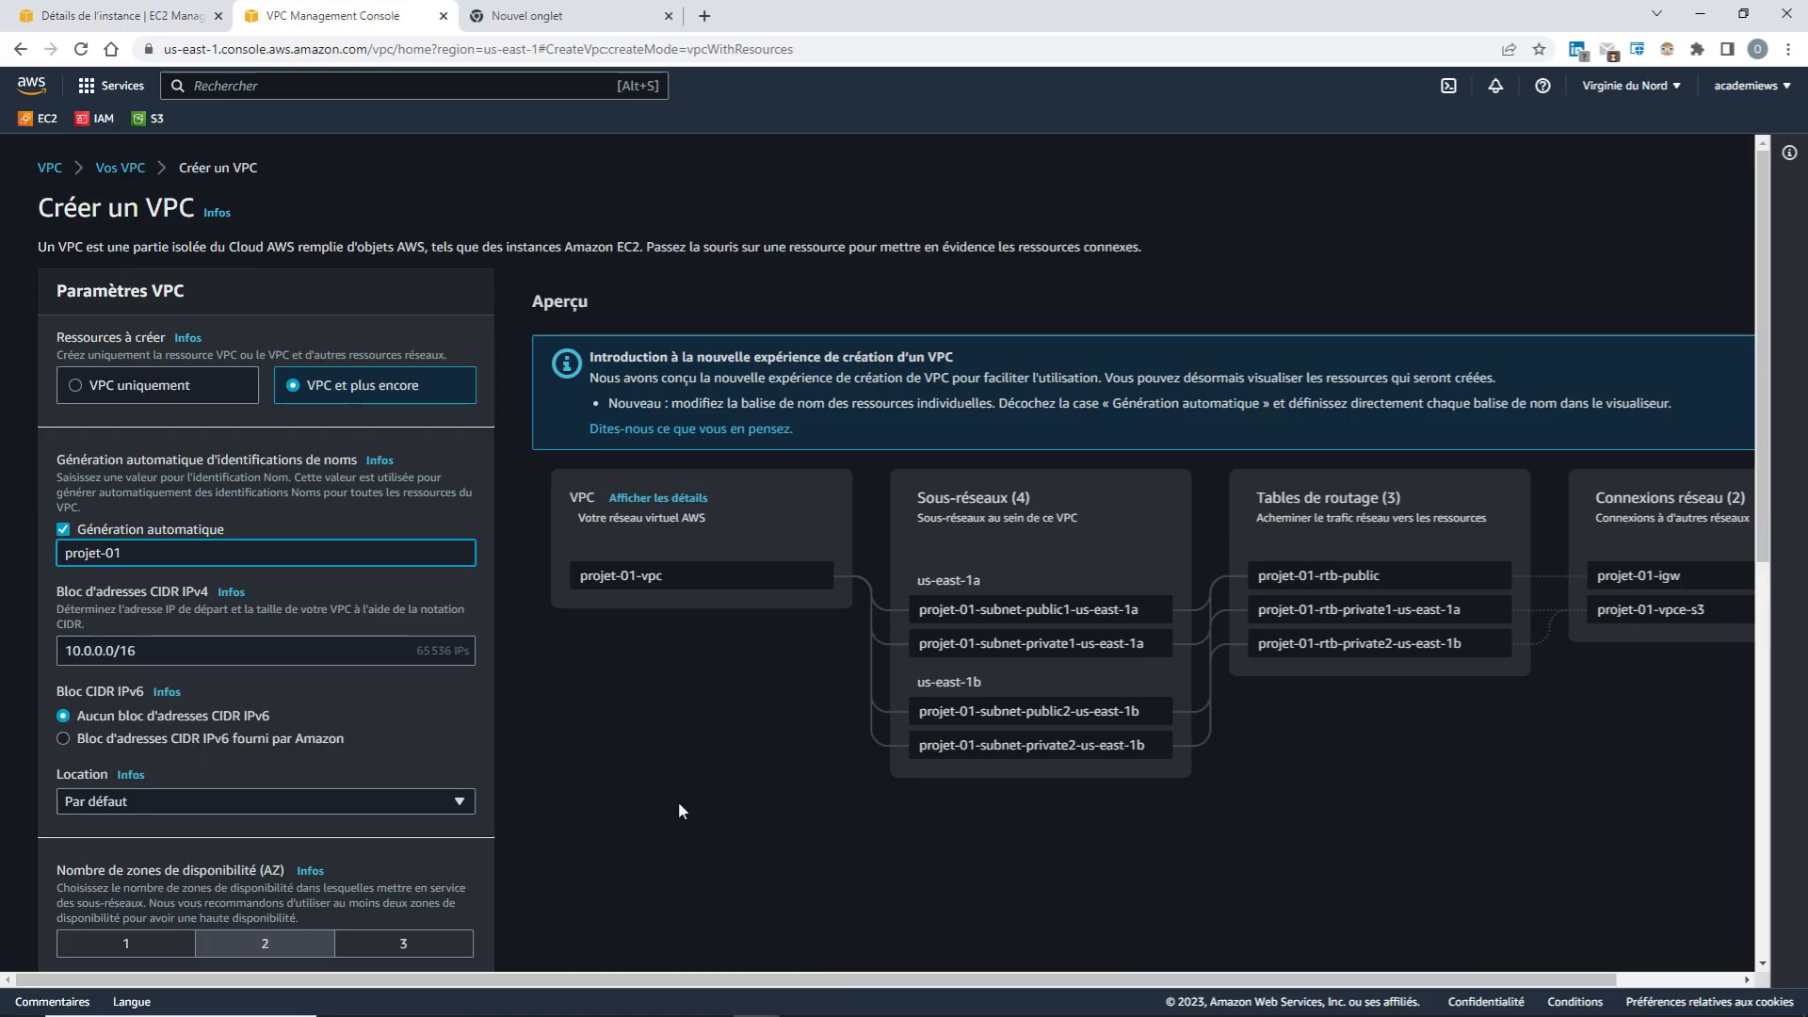
# Set the VPC's IPv4 CIDR block to 192.168.0.0/16
pyautogui.click(151, 648)
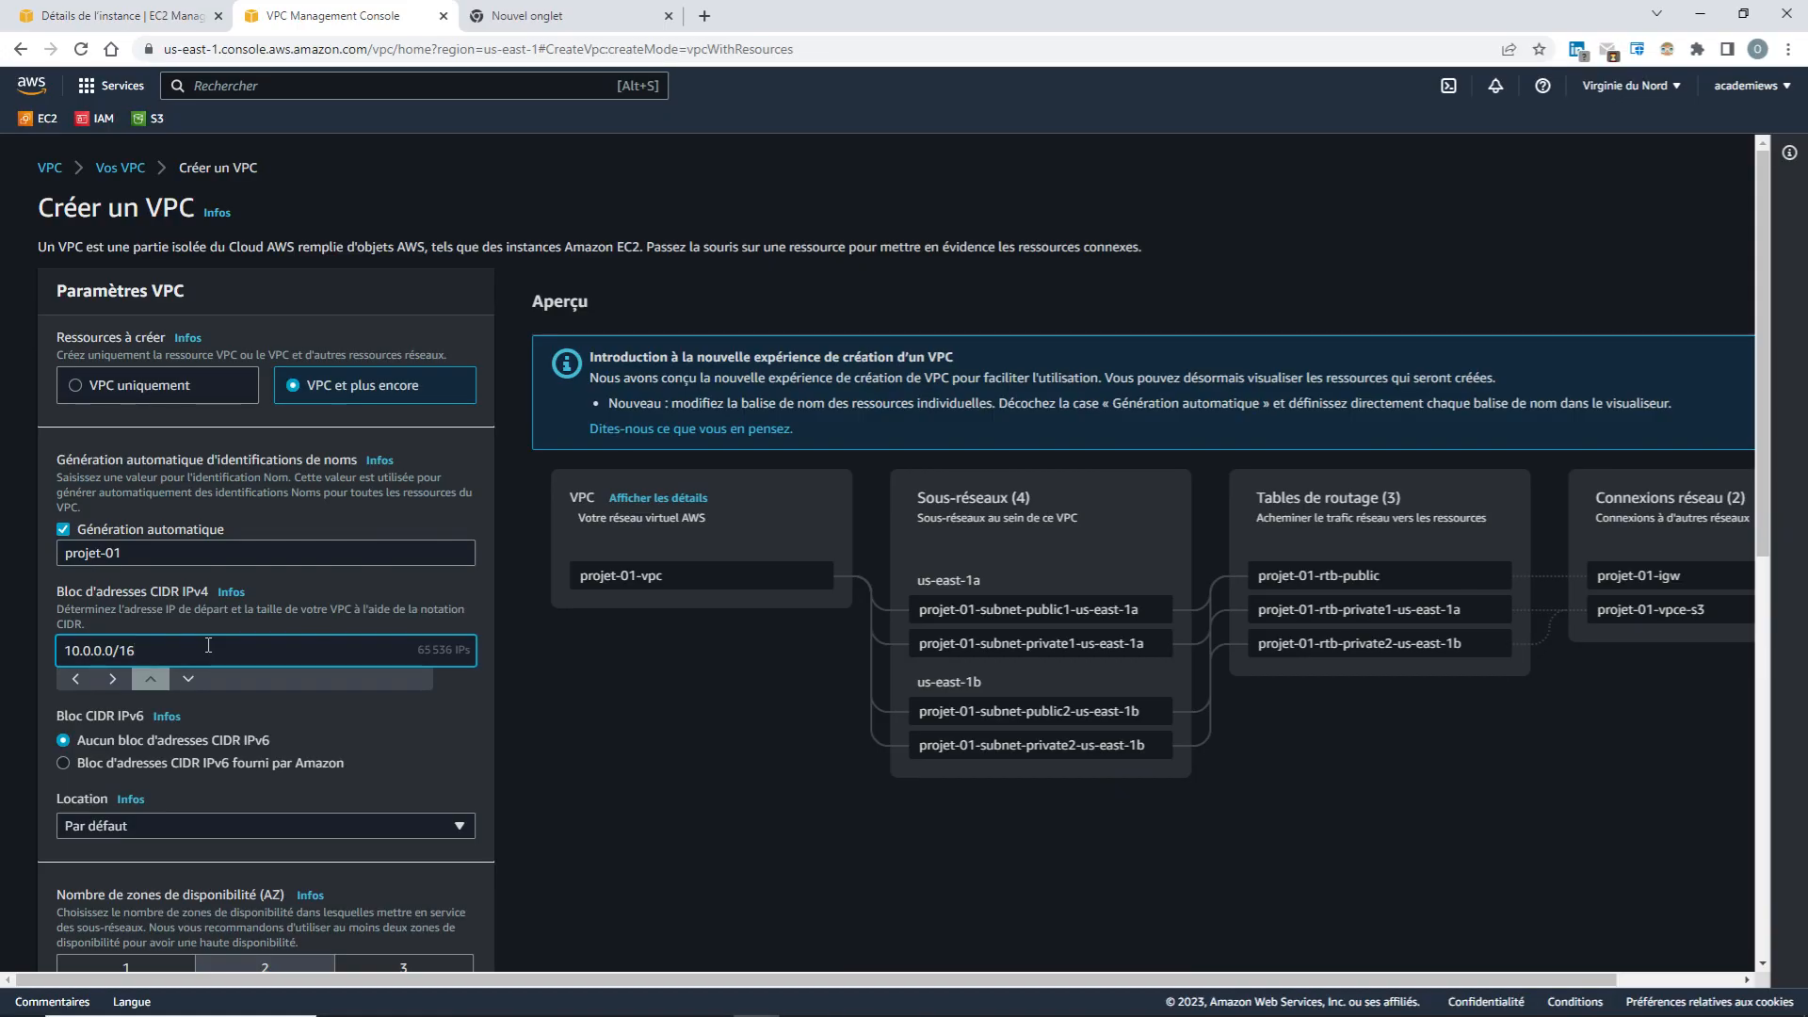
pyautogui.press('BackSpace')
pyautogui.press('BackSpace')
pyautogui.press('BackSpace')
pyautogui.press('BackSpace')
pyautogui.press('BackSpace')
pyautogui.press('BackSpace')
pyautogui.press('BackSpace')
pyautogui.press('BackSpace')
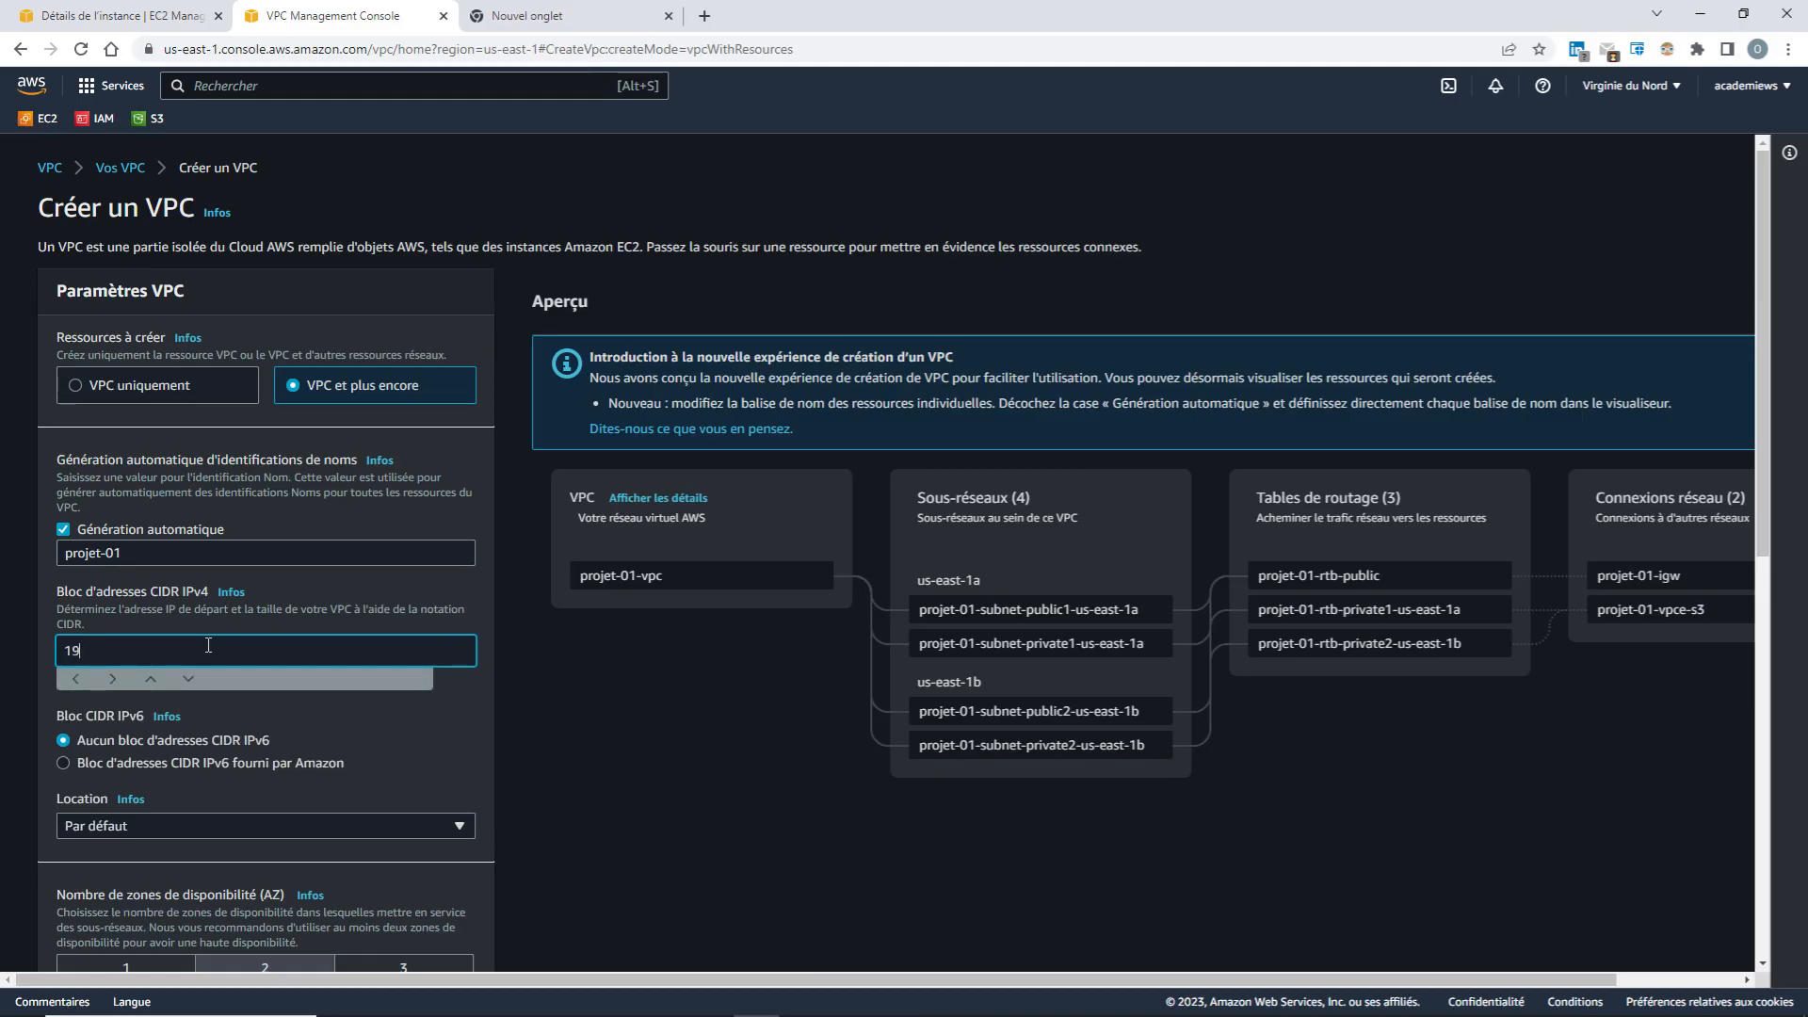
pyautogui.write('192.168.0.')
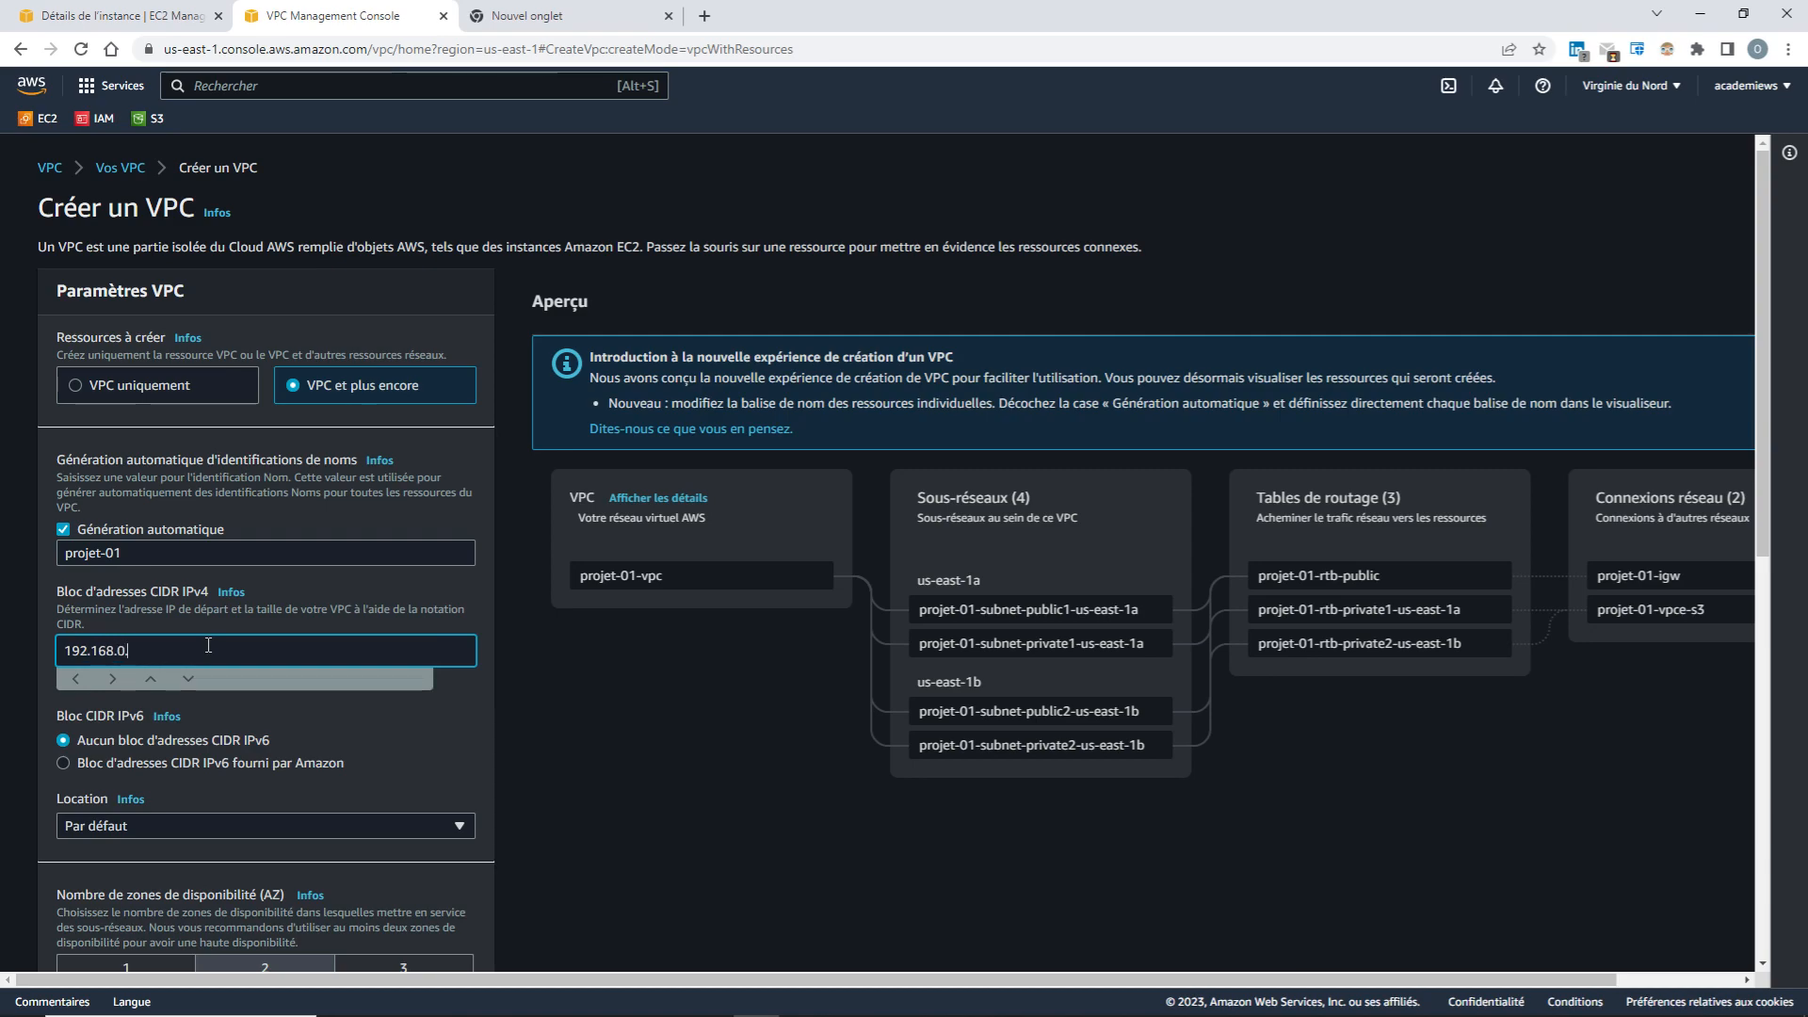
pyautogui.write('0/')
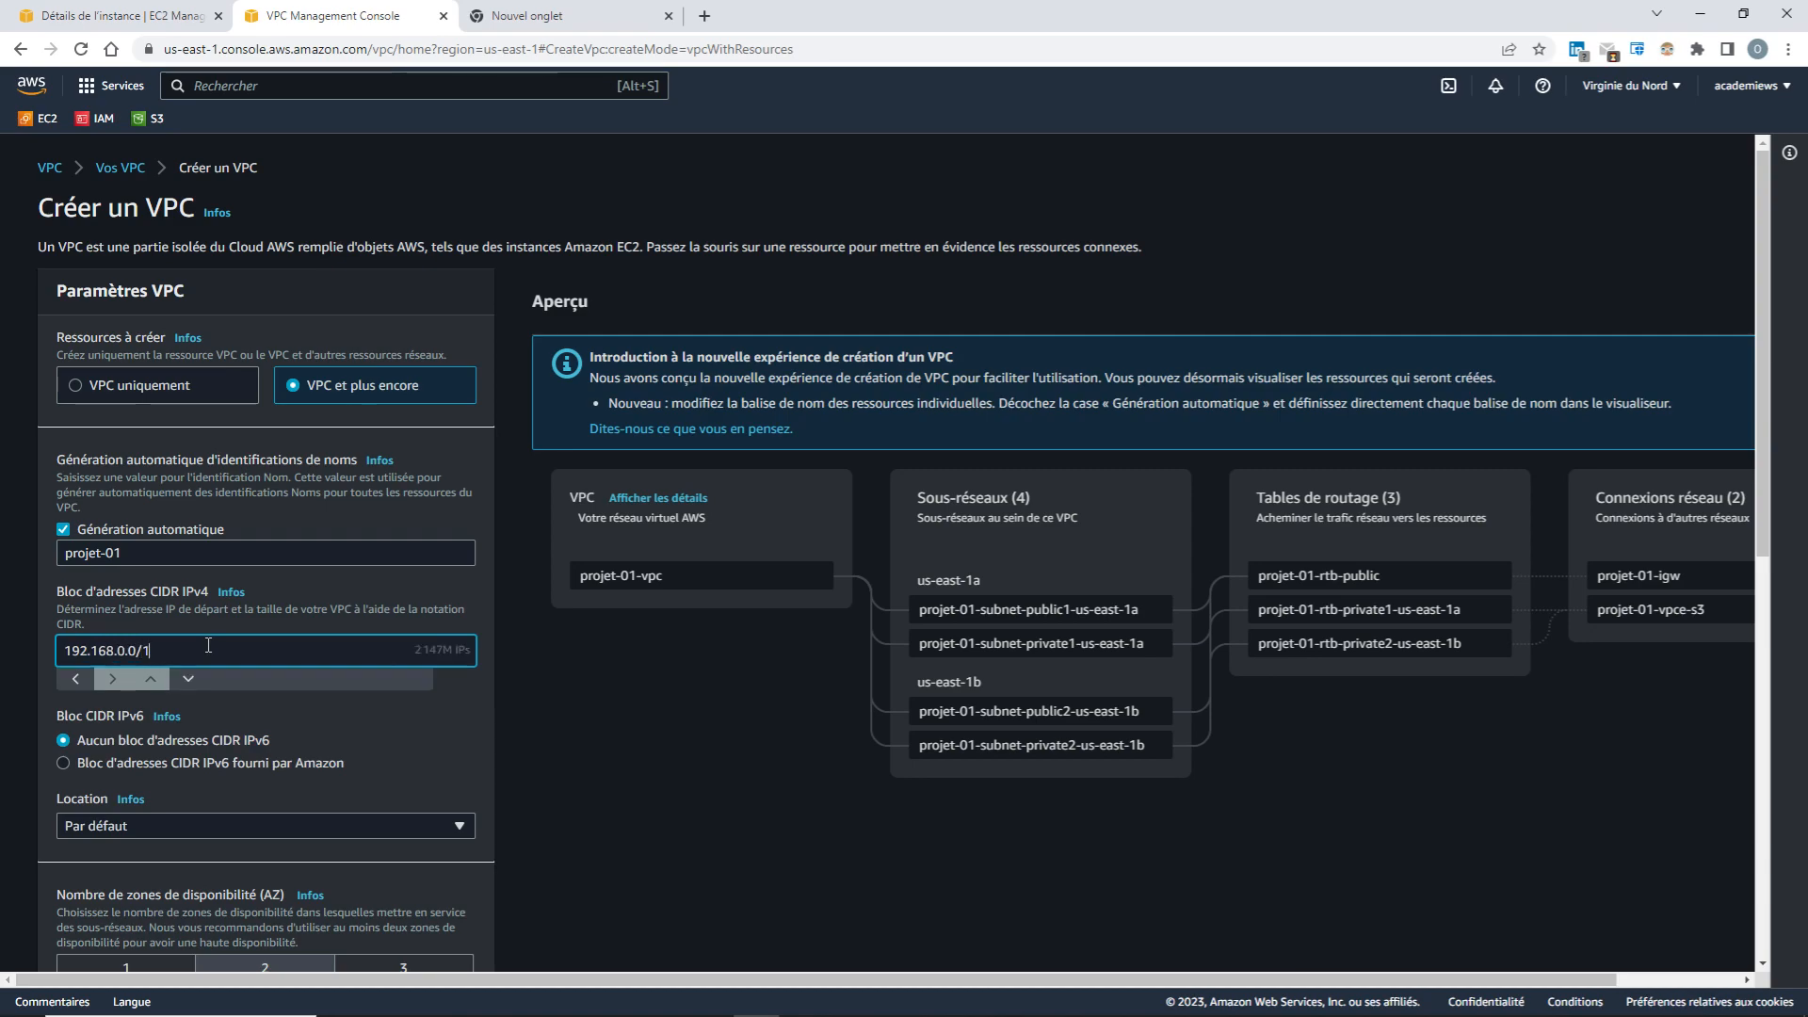
pyautogui.write('16')
# Examine the us-east-1a and us-east-1b availability zones and their subnets in the VPC preview
pyautogui.scroll(-2, 457, 713)
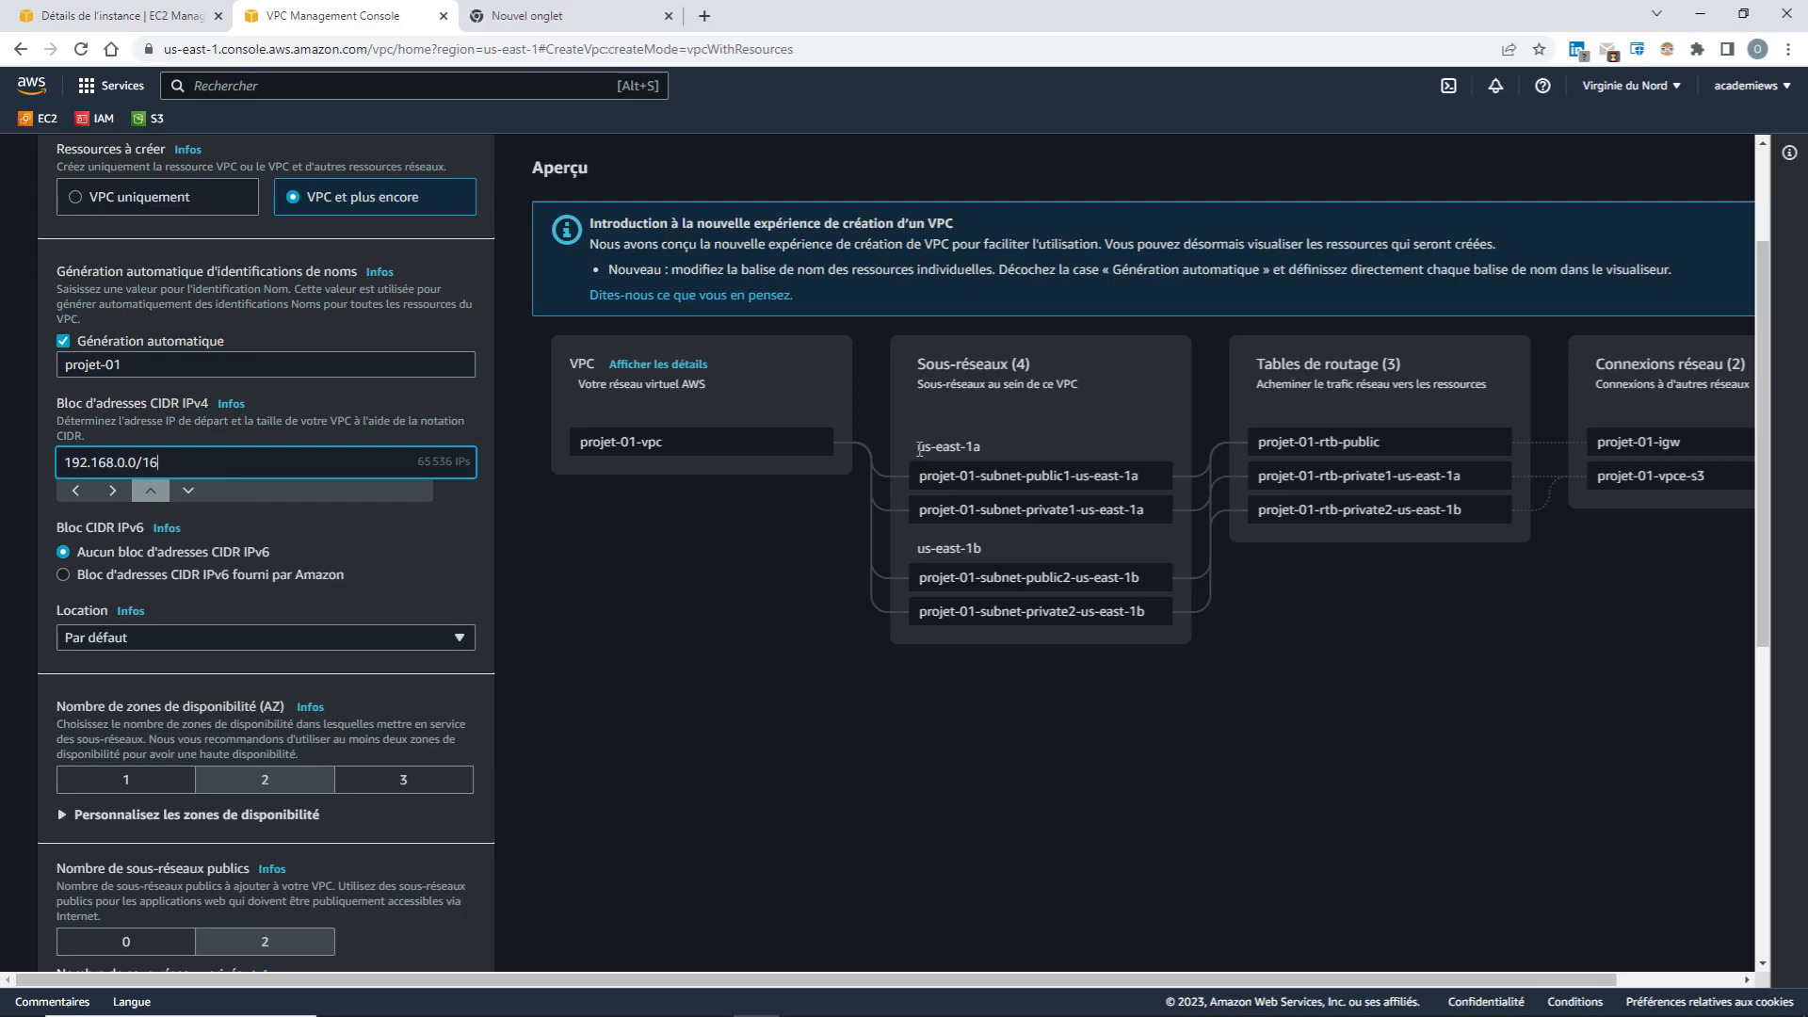
pyautogui.moveTo(919, 449); pyautogui.dragTo(959, 449)
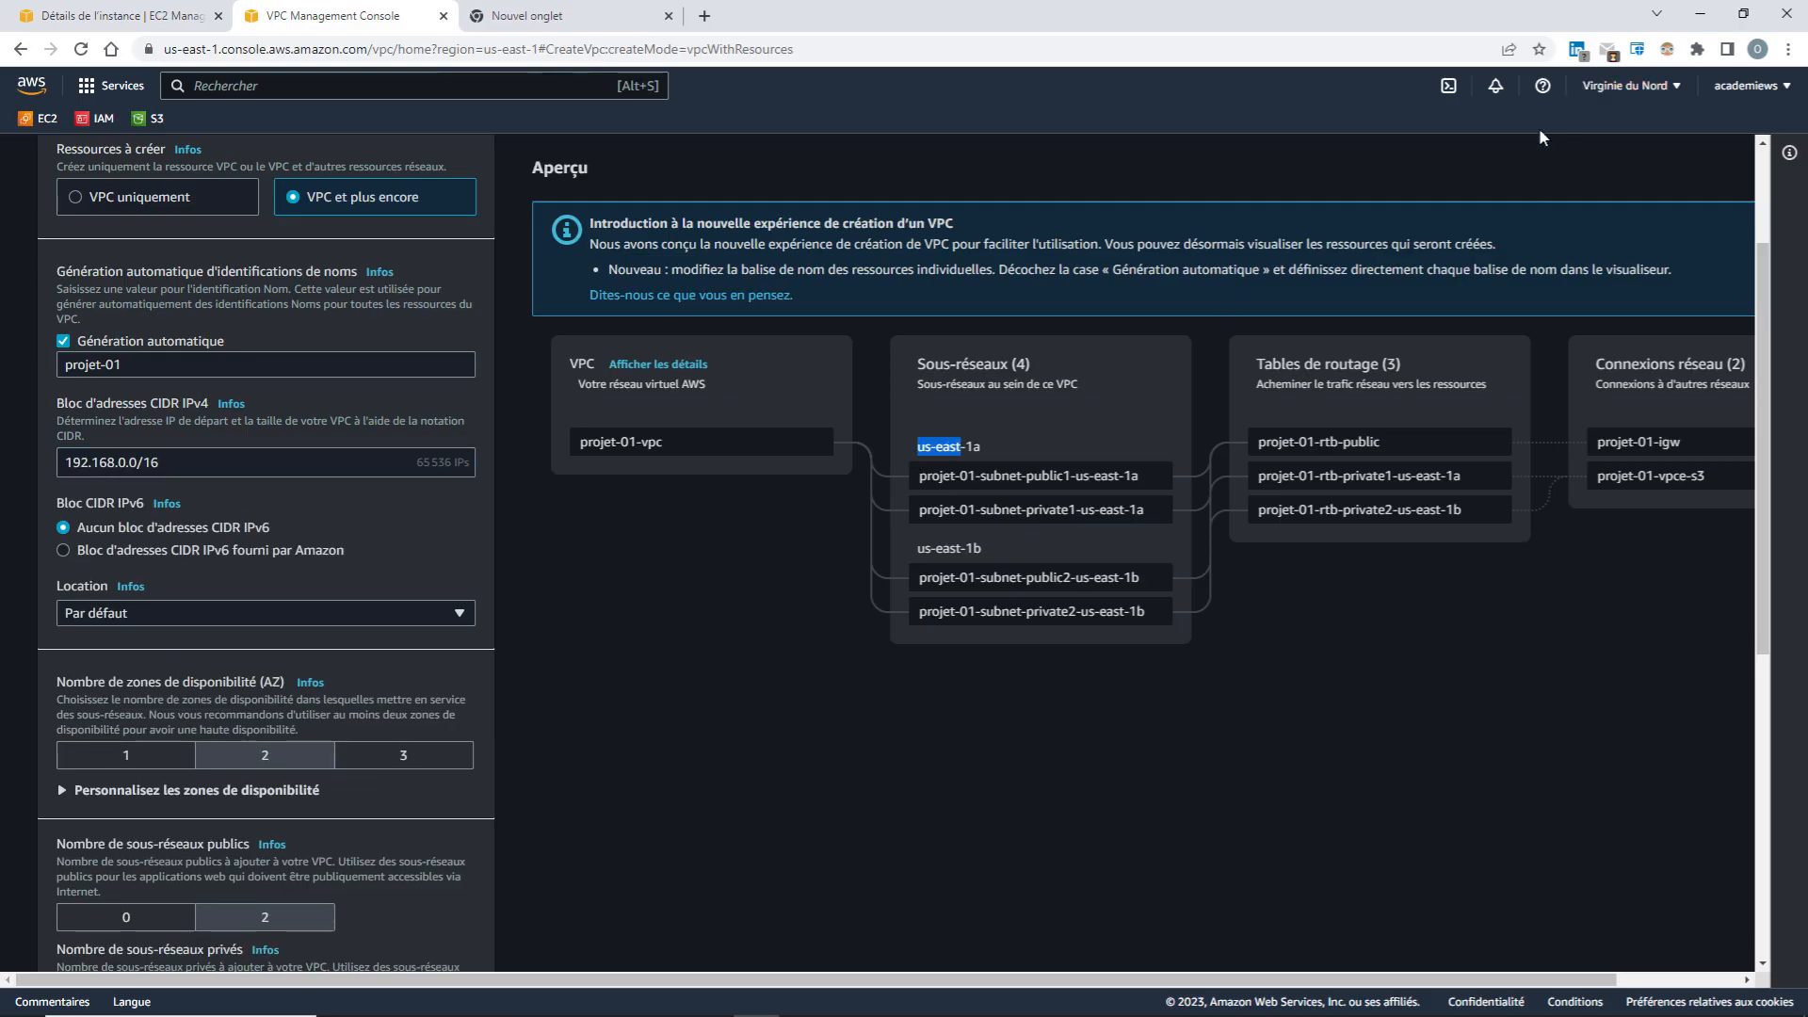
pyautogui.click(982, 451)
pyautogui.moveTo(982, 447); pyautogui.dragTo(976, 448)
pyautogui.moveTo(982, 548); pyautogui.dragTo(976, 547)
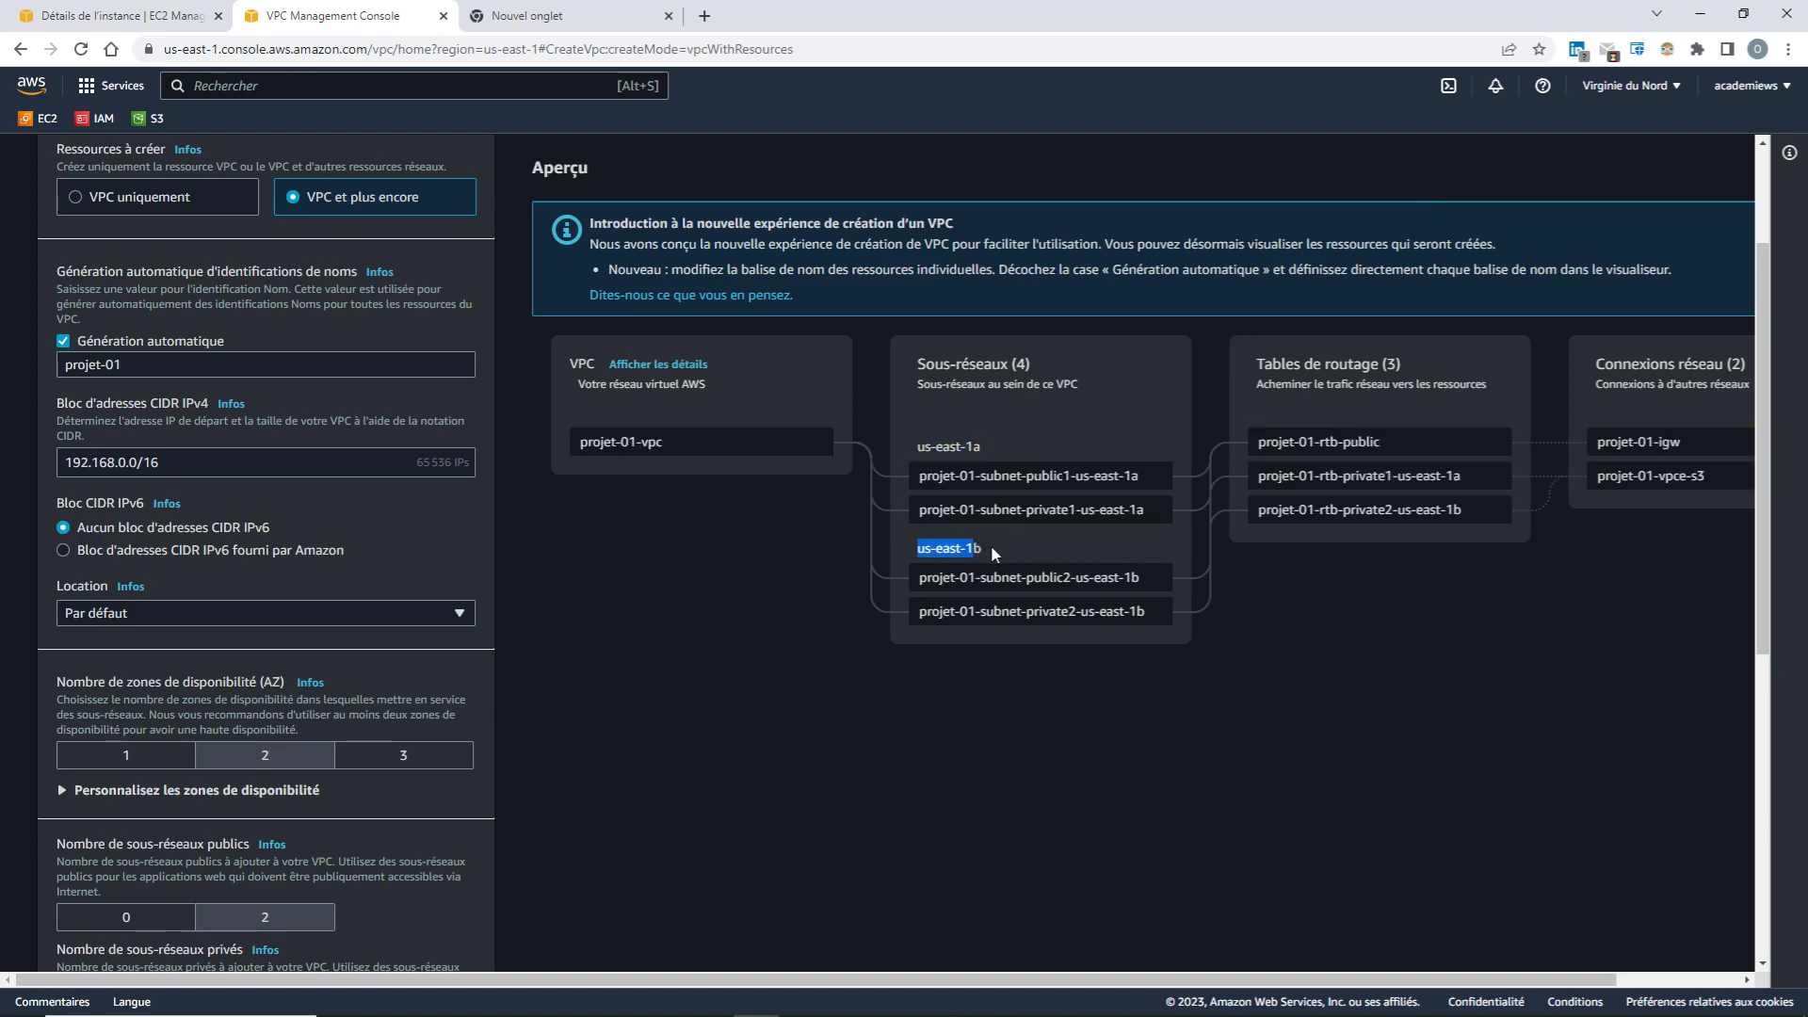
pyautogui.click(708, 723)
pyautogui.moveTo(975, 444); pyautogui.dragTo(984, 453)
pyautogui.moveTo(983, 549); pyautogui.dragTo(978, 548)
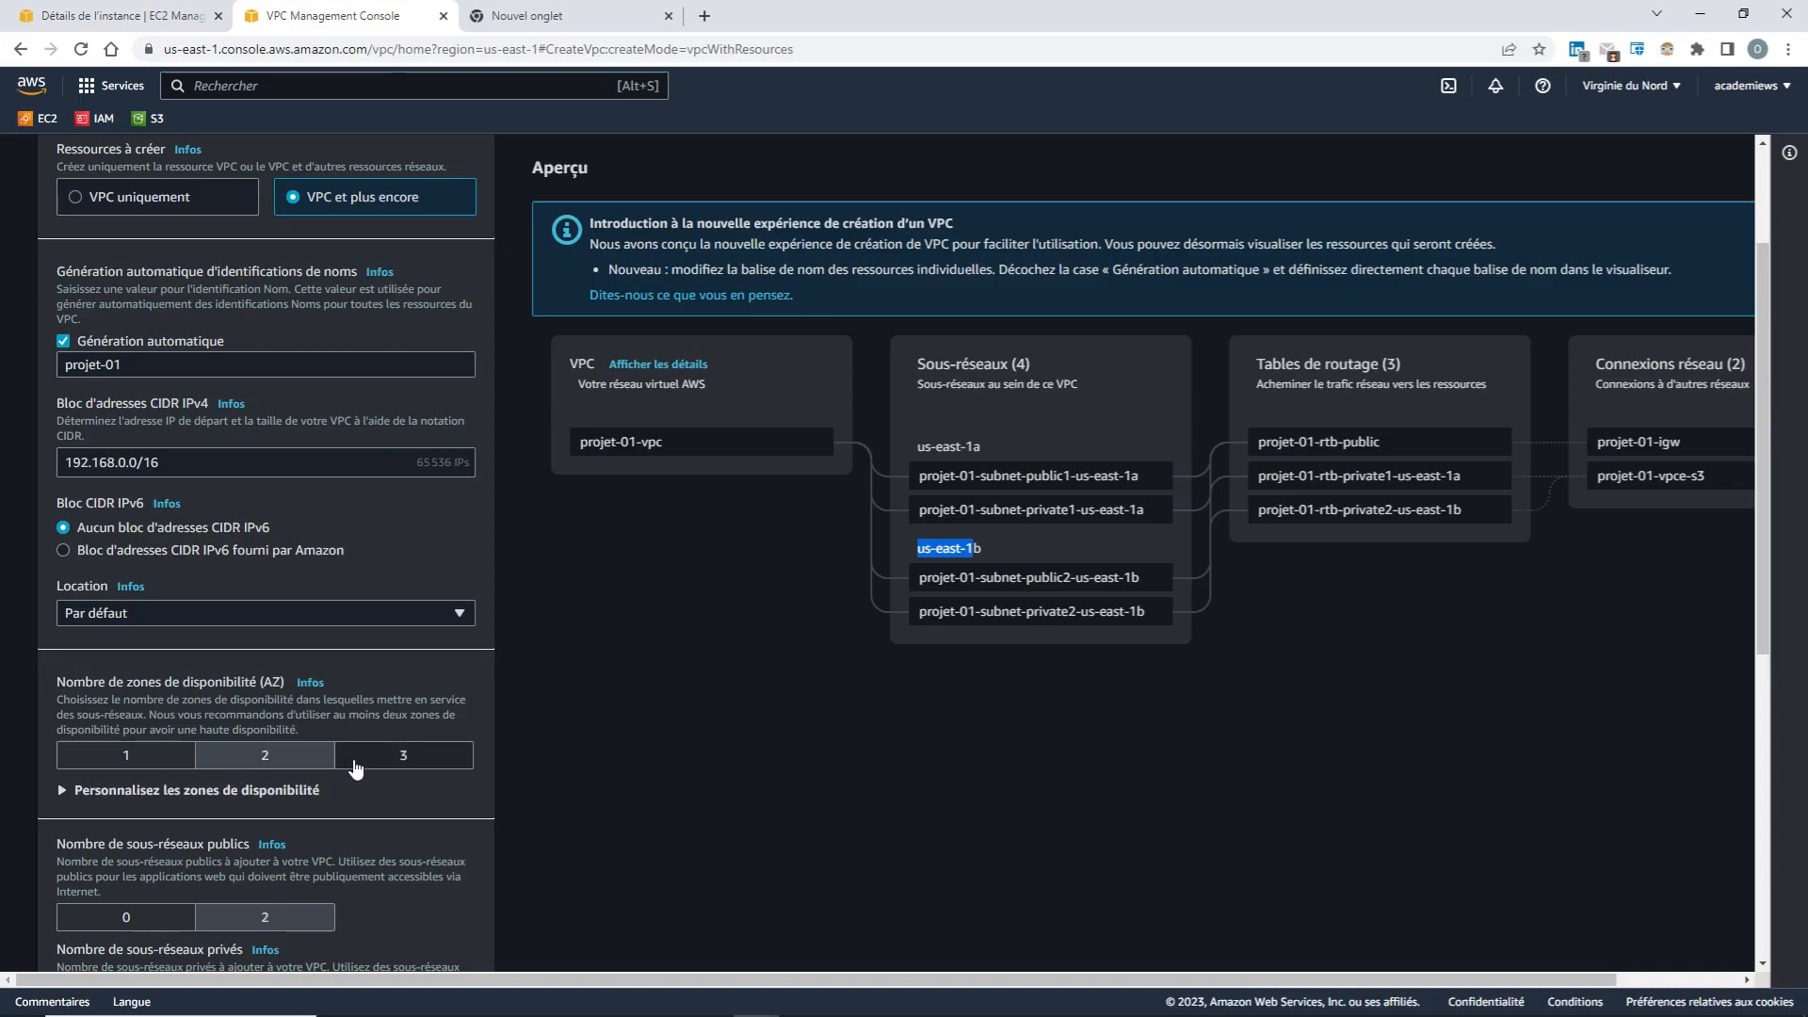
# Set the number of availability zones to 3 and view the complete resource preview
pyautogui.click(402, 758)
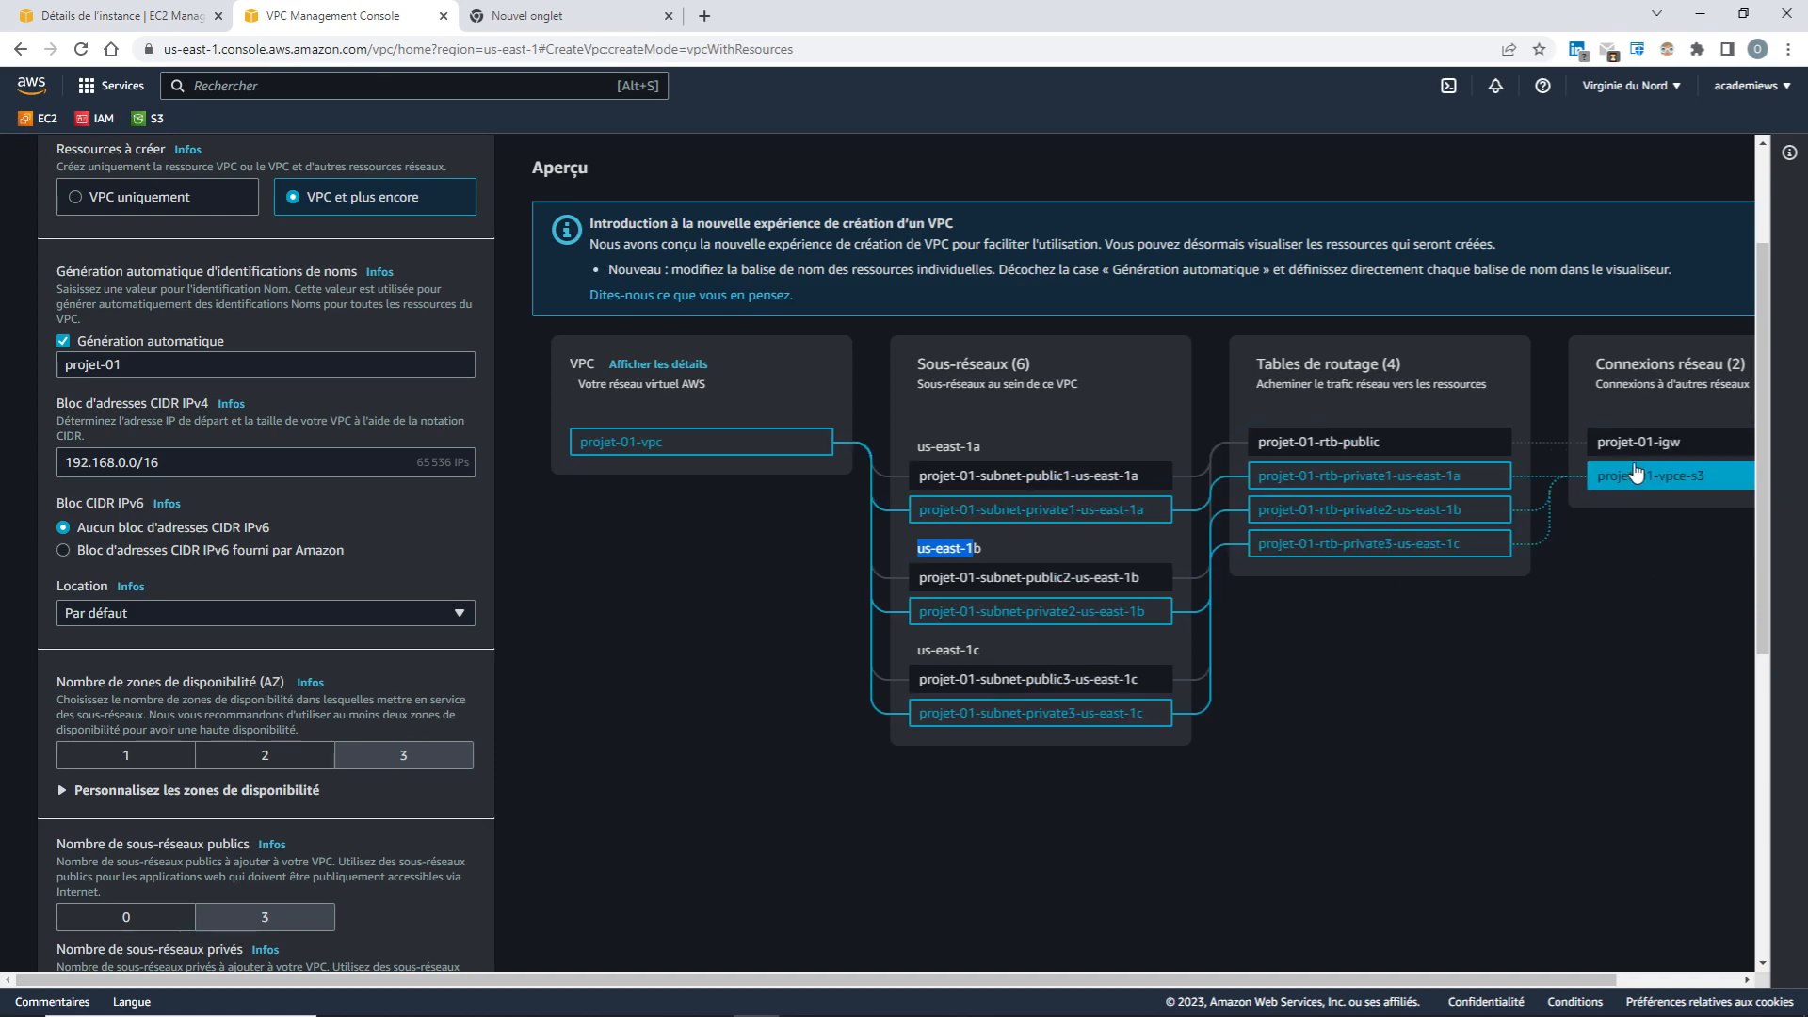
pyautogui.moveTo(1266, 979); pyautogui.dragTo(1383, 976)
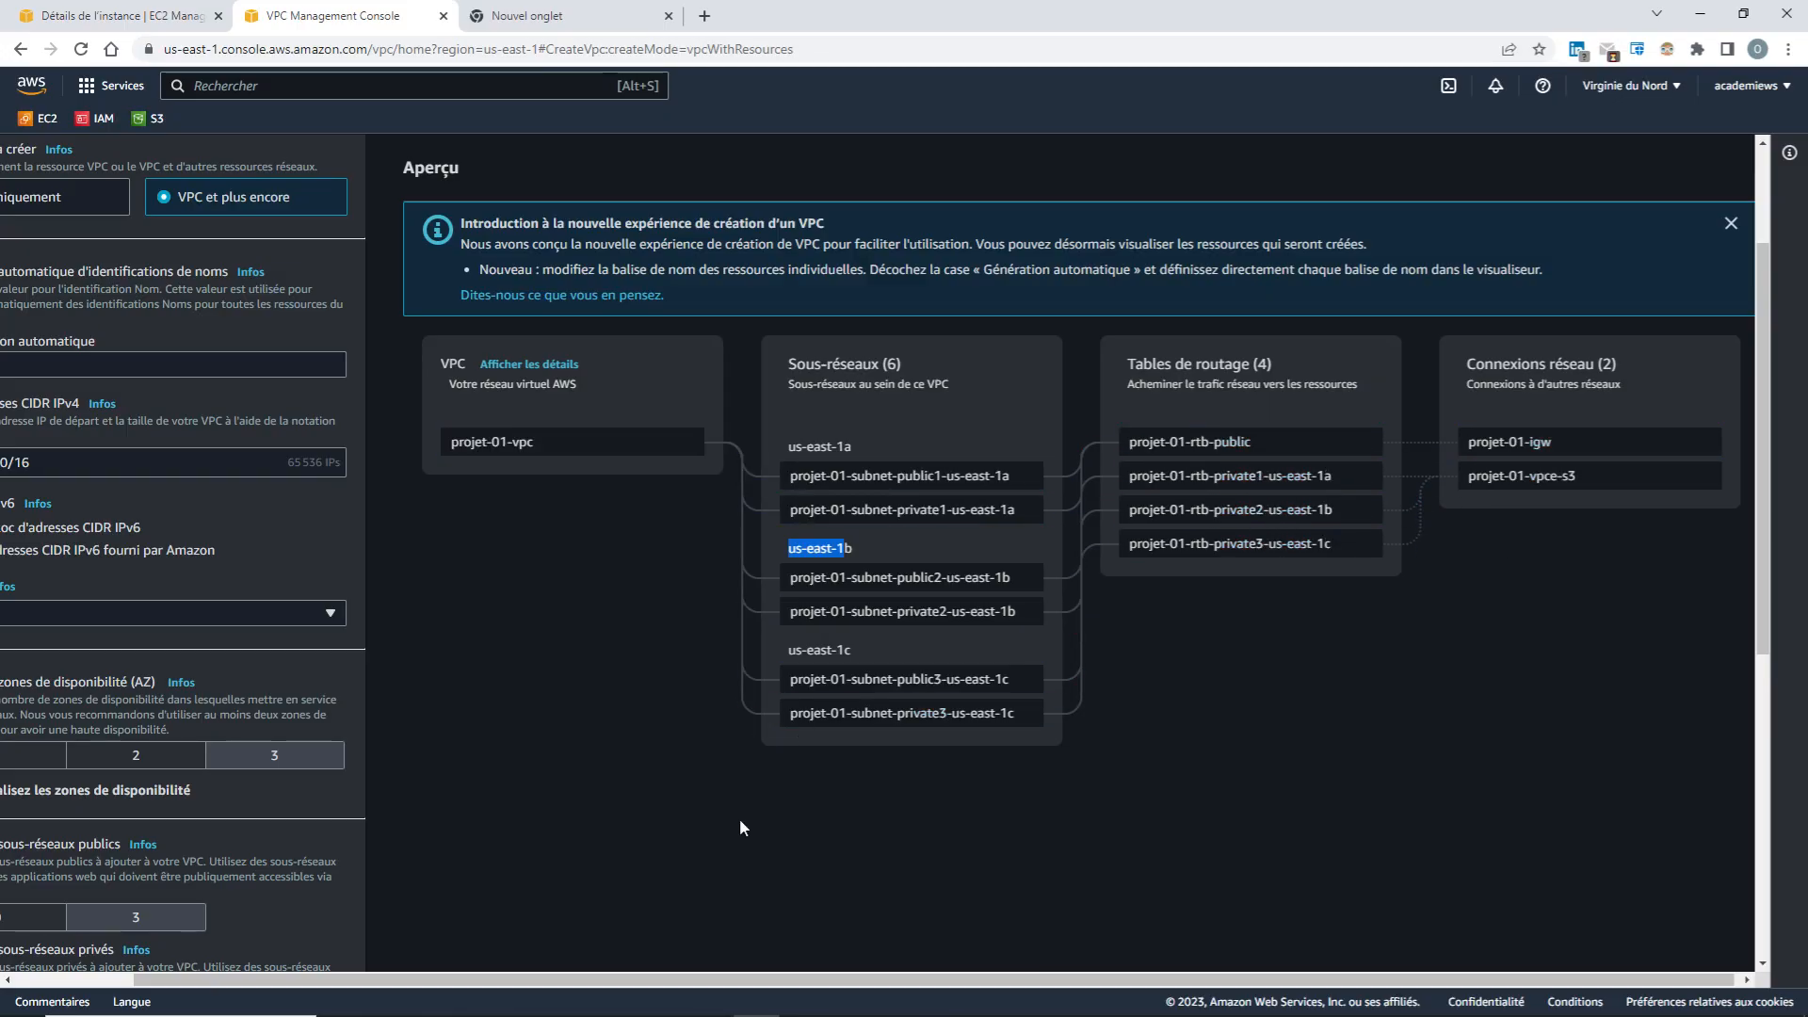
# Set the VPC's number of availability zones to 1
pyautogui.moveTo(667, 974); pyautogui.dragTo(547, 977)
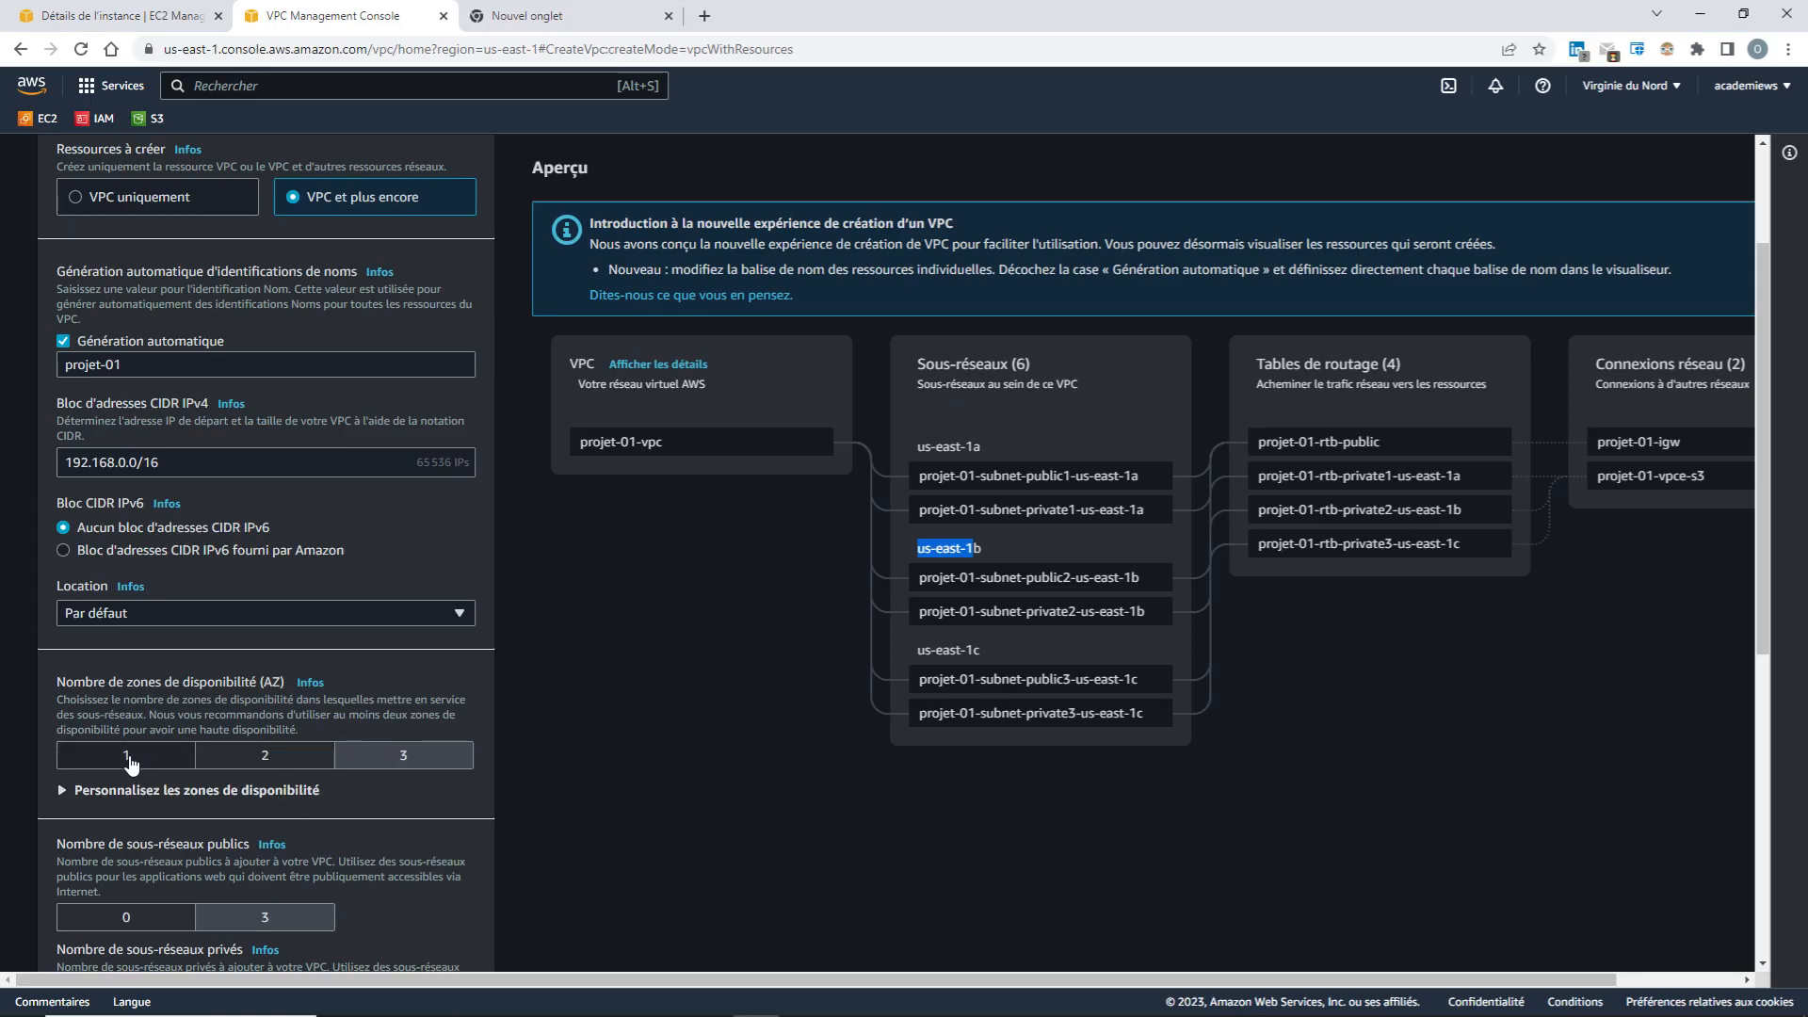
pyautogui.click(129, 758)
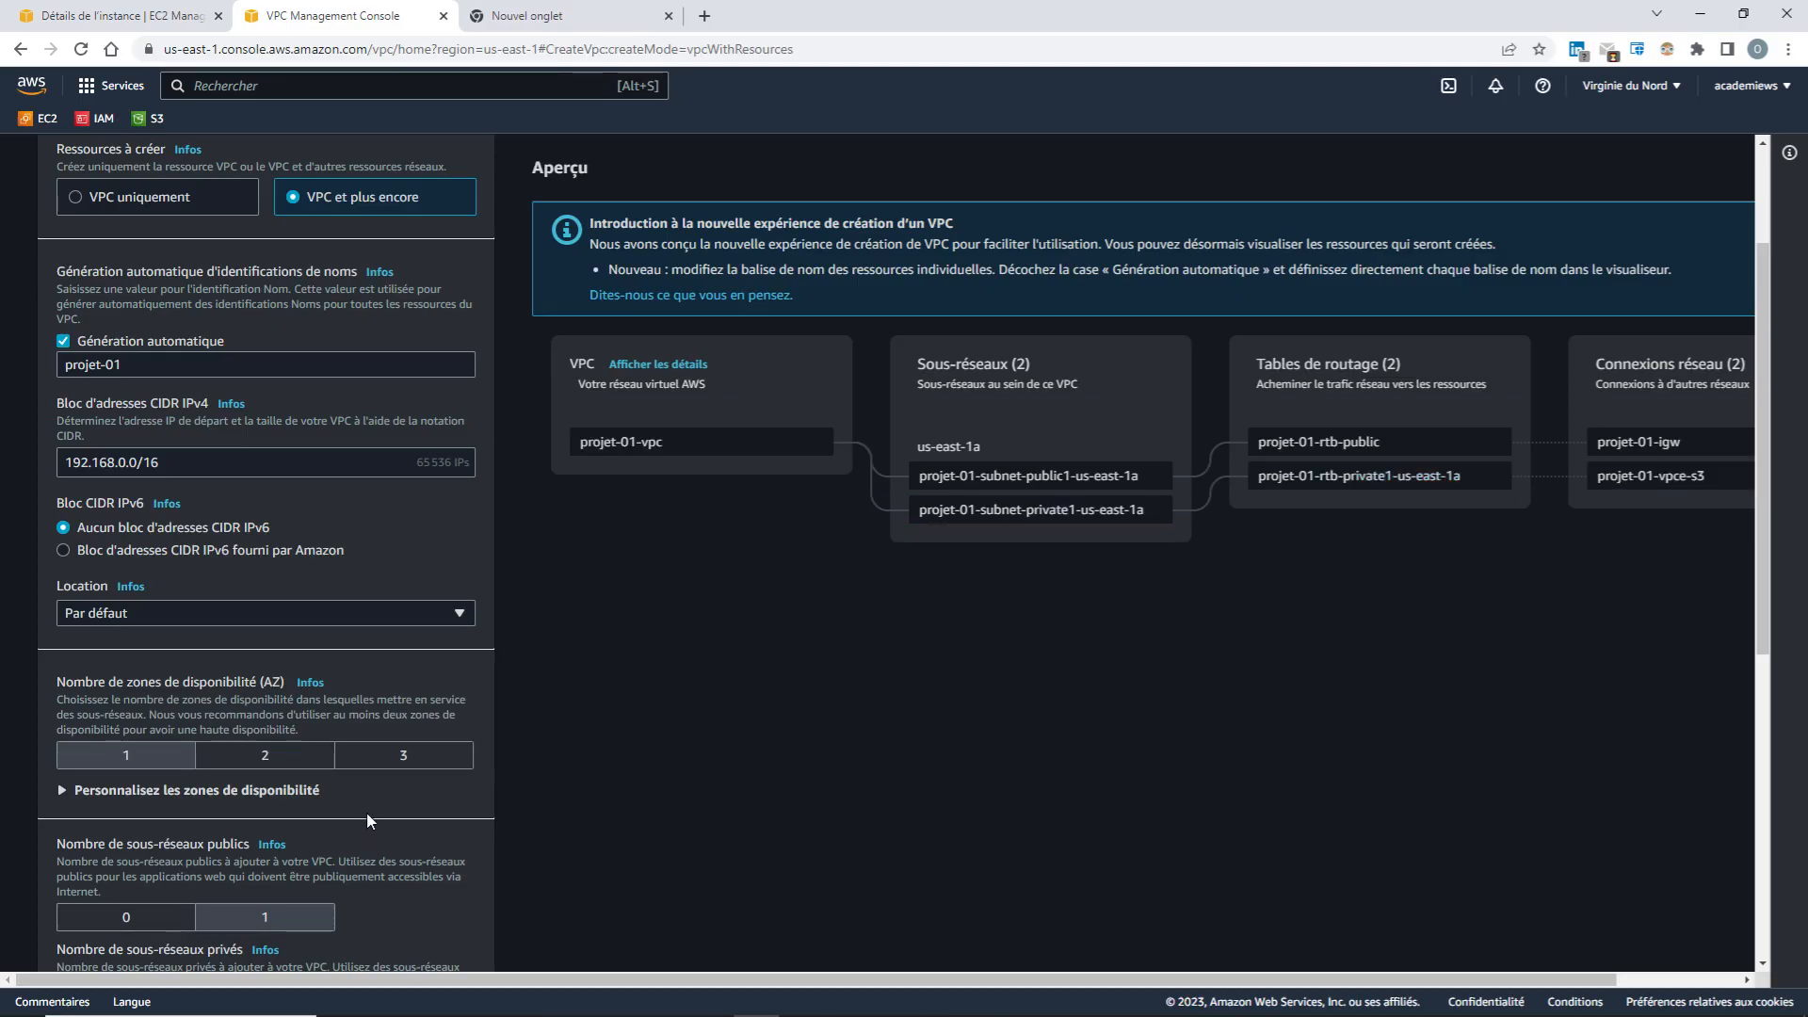
# Try the configuration with 0 private subnets, restore it to 1, and select no NAT gateways (Aucune)
pyautogui.scroll(-2, 374, 815)
pyautogui.scroll(-2, 377, 805)
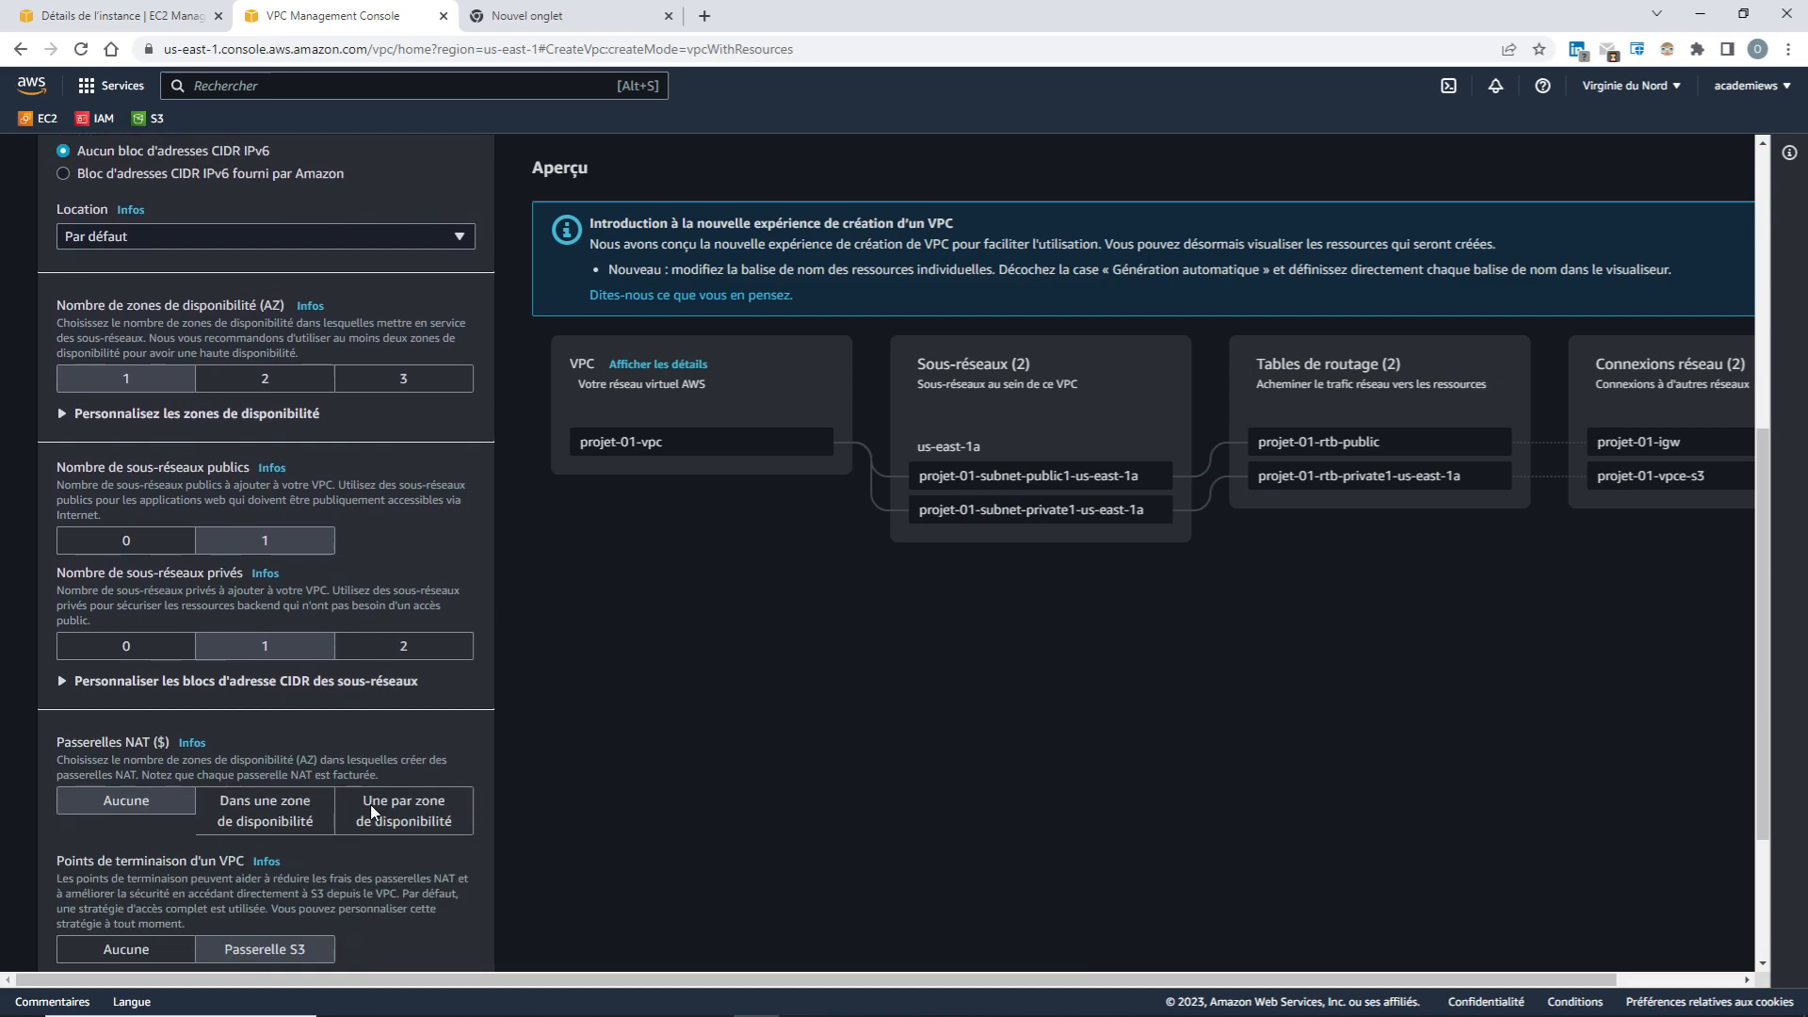
pyautogui.scroll(-2, 358, 716)
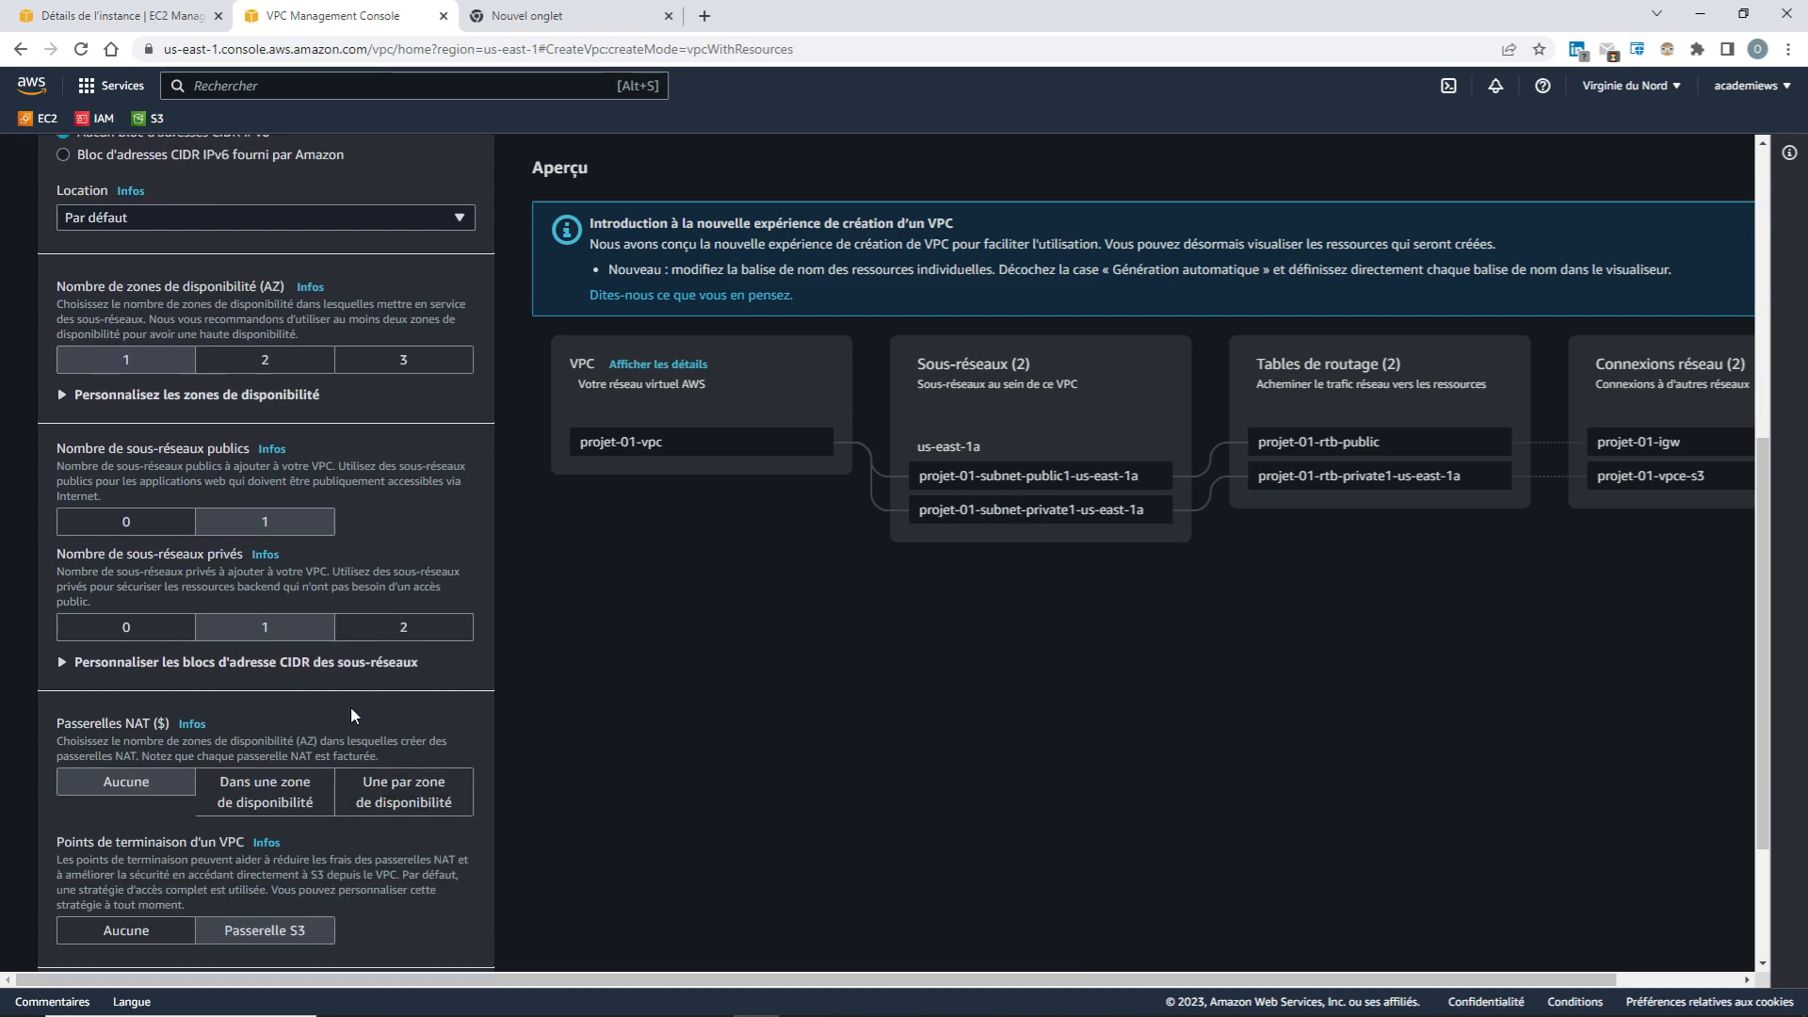
pyautogui.scroll(1, 301, 617)
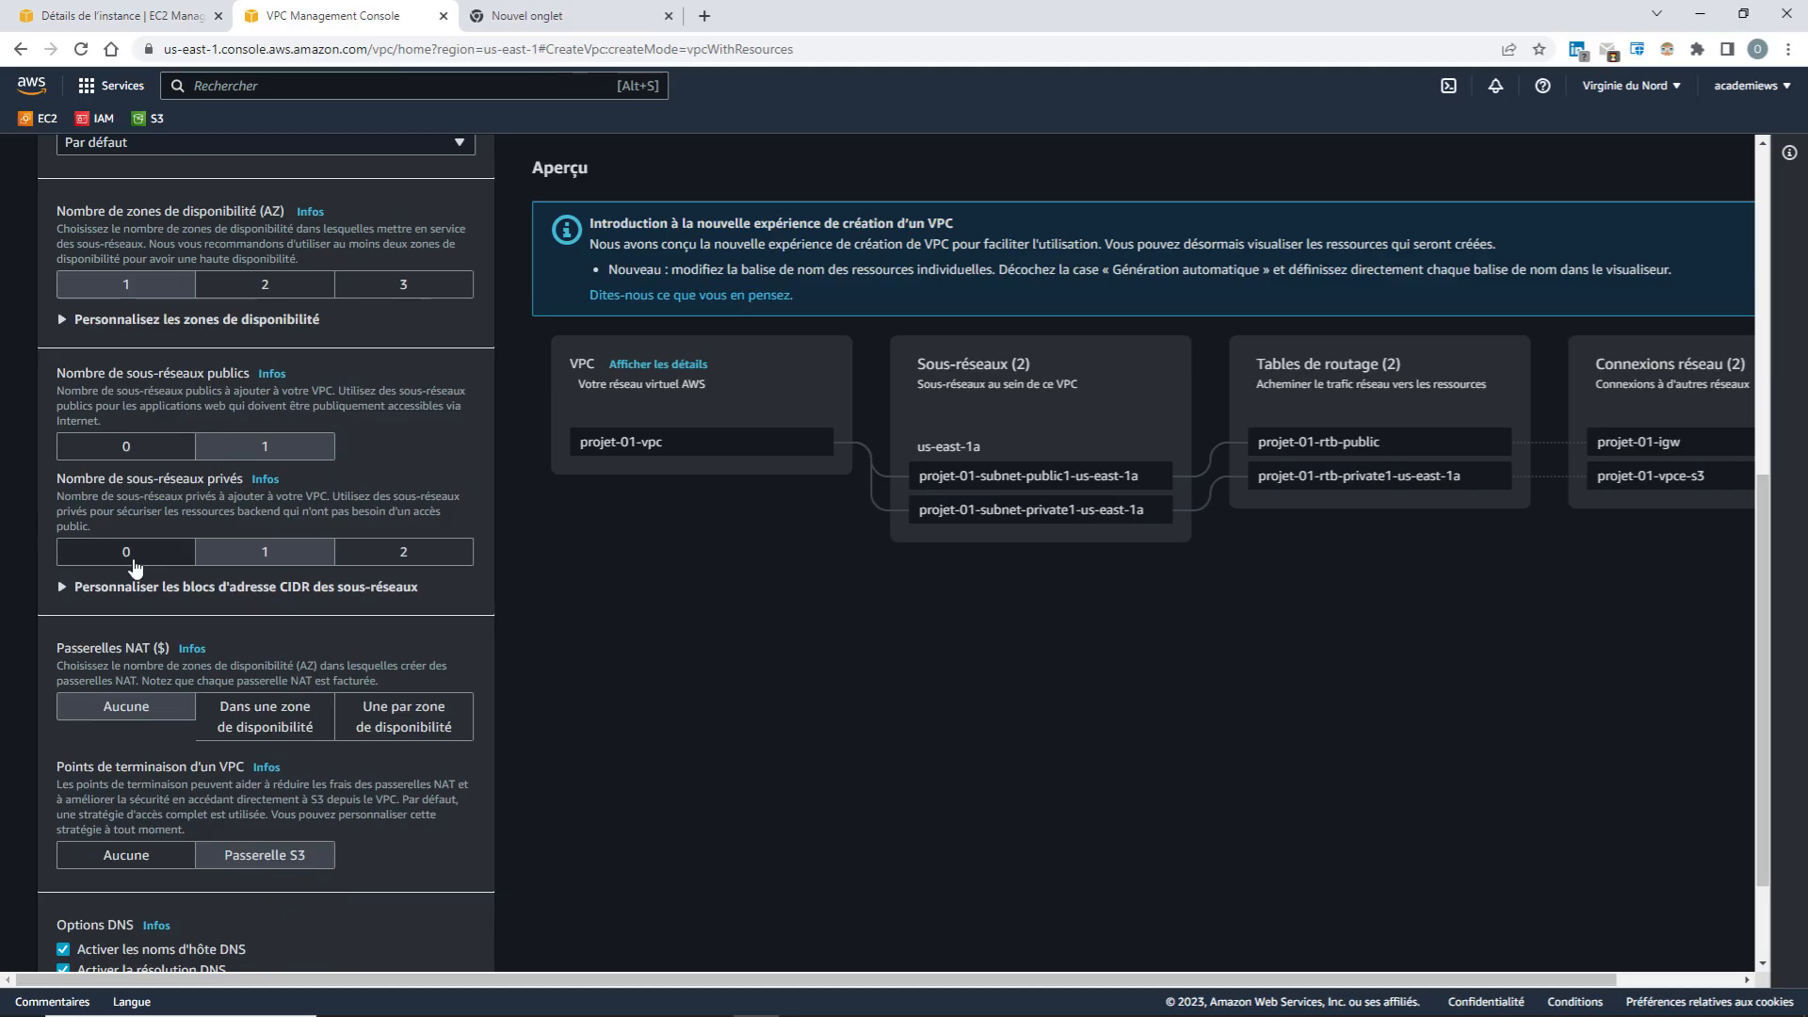
pyautogui.click(134, 556)
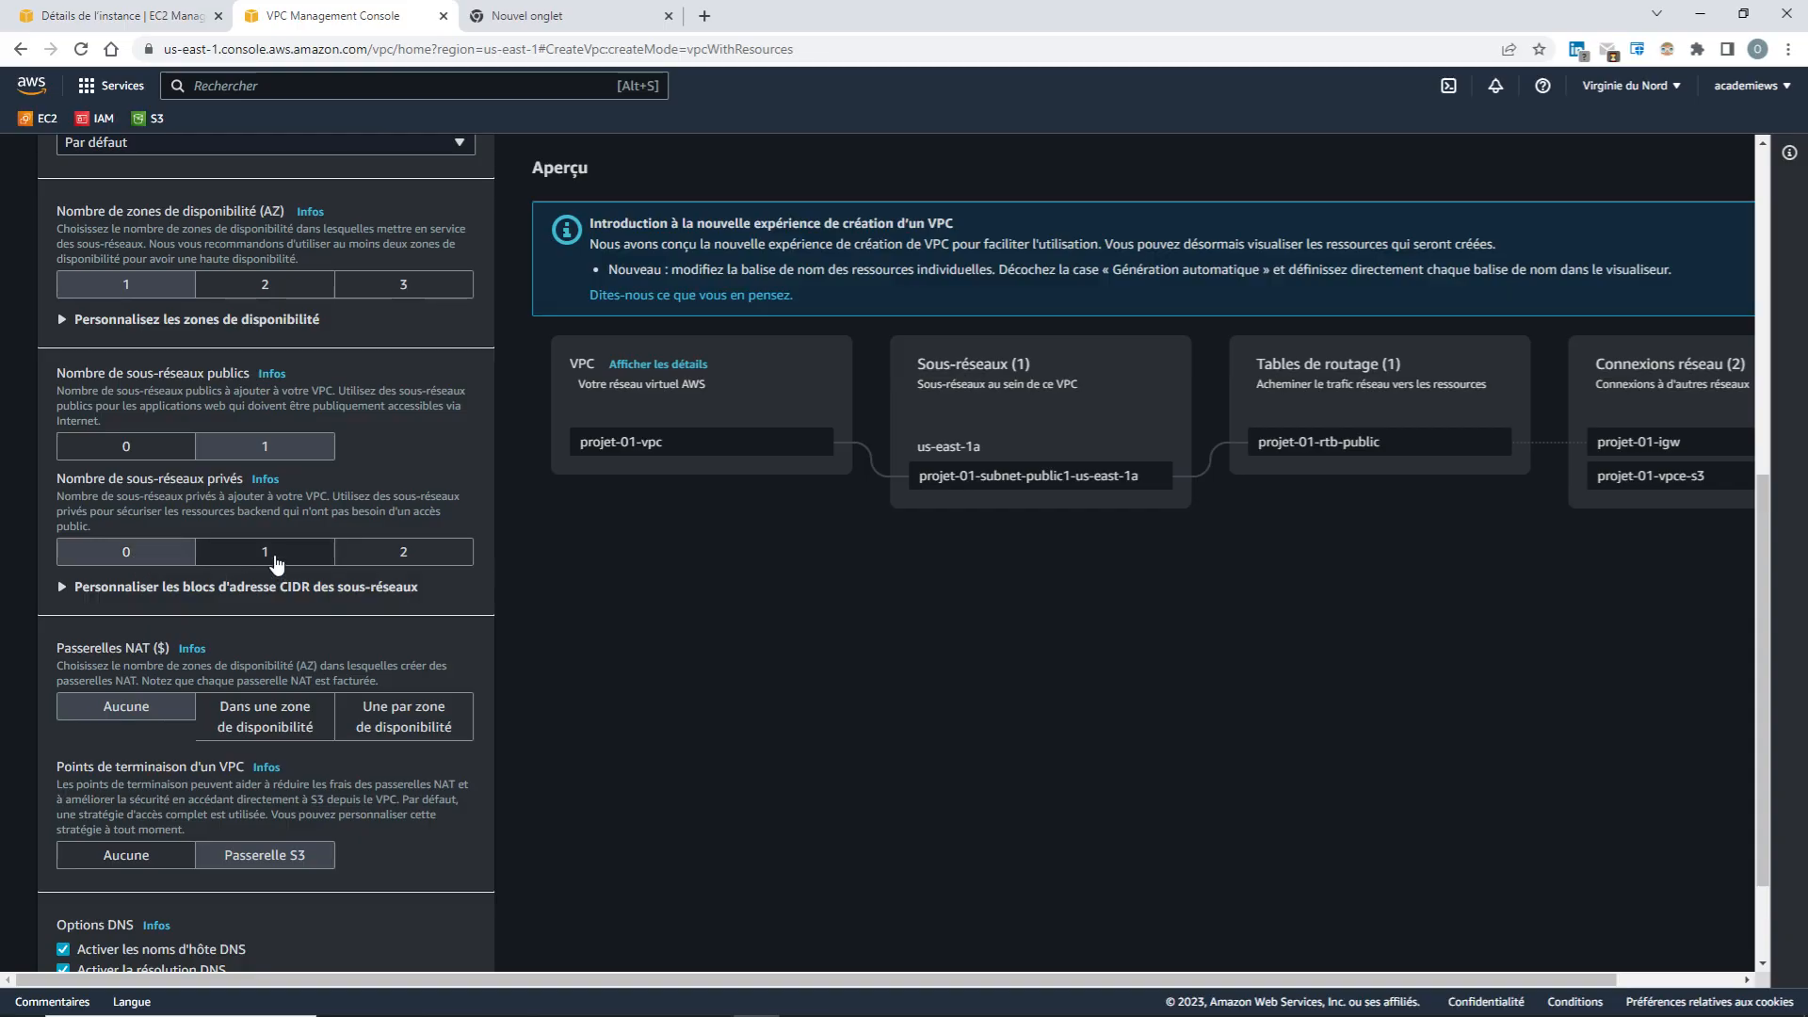
pyautogui.click(272, 563)
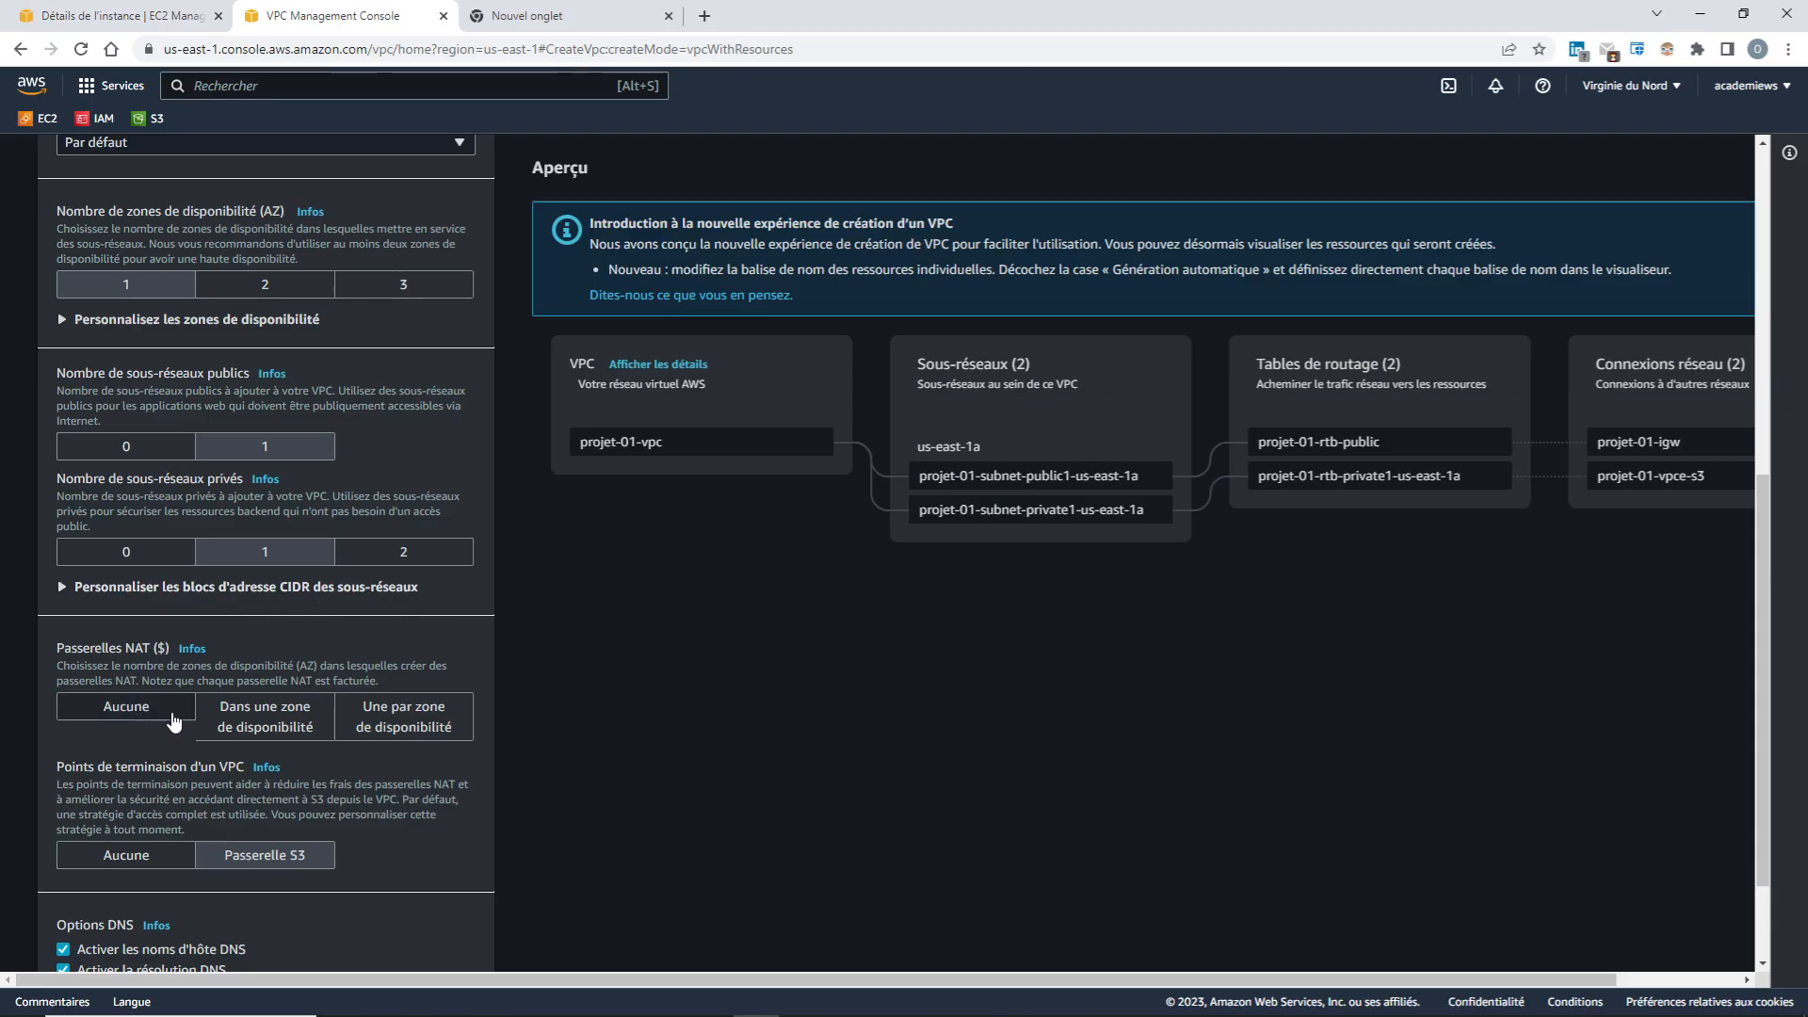
pyautogui.click(172, 719)
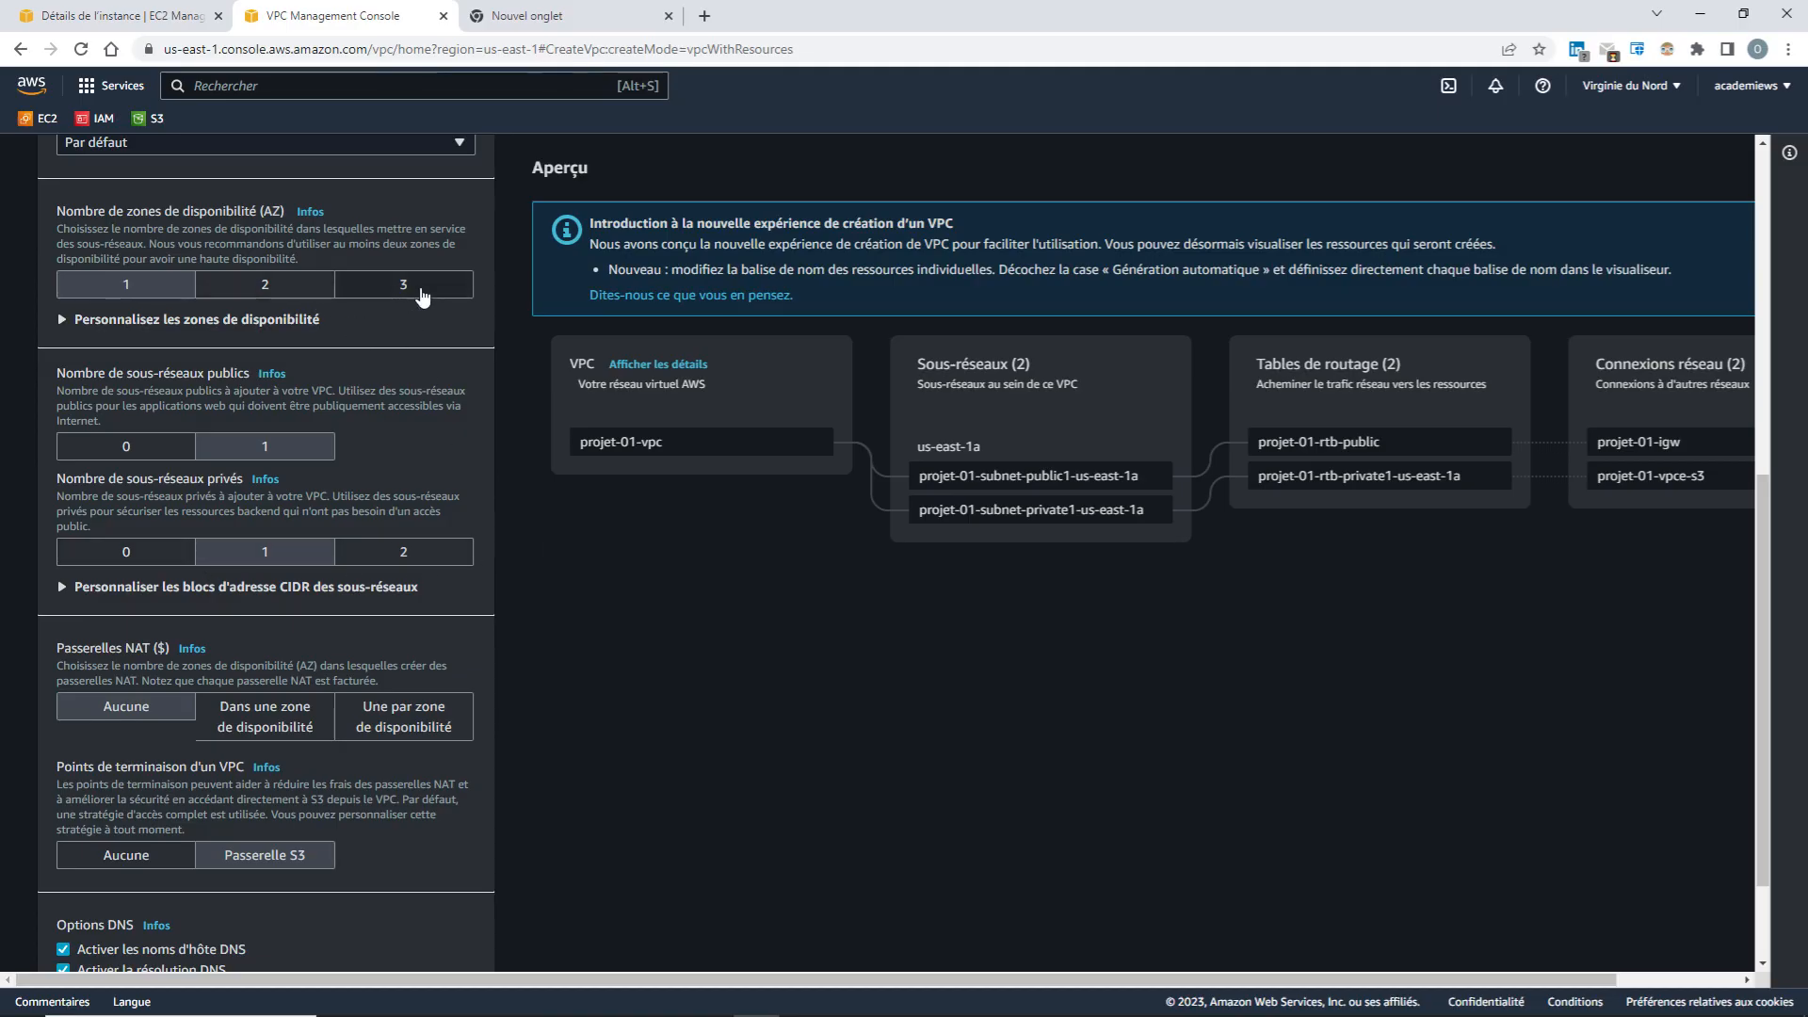
# Try 3 availability zones to compare the subnet counts, and return the number of zones to 1
pyautogui.click(380, 292)
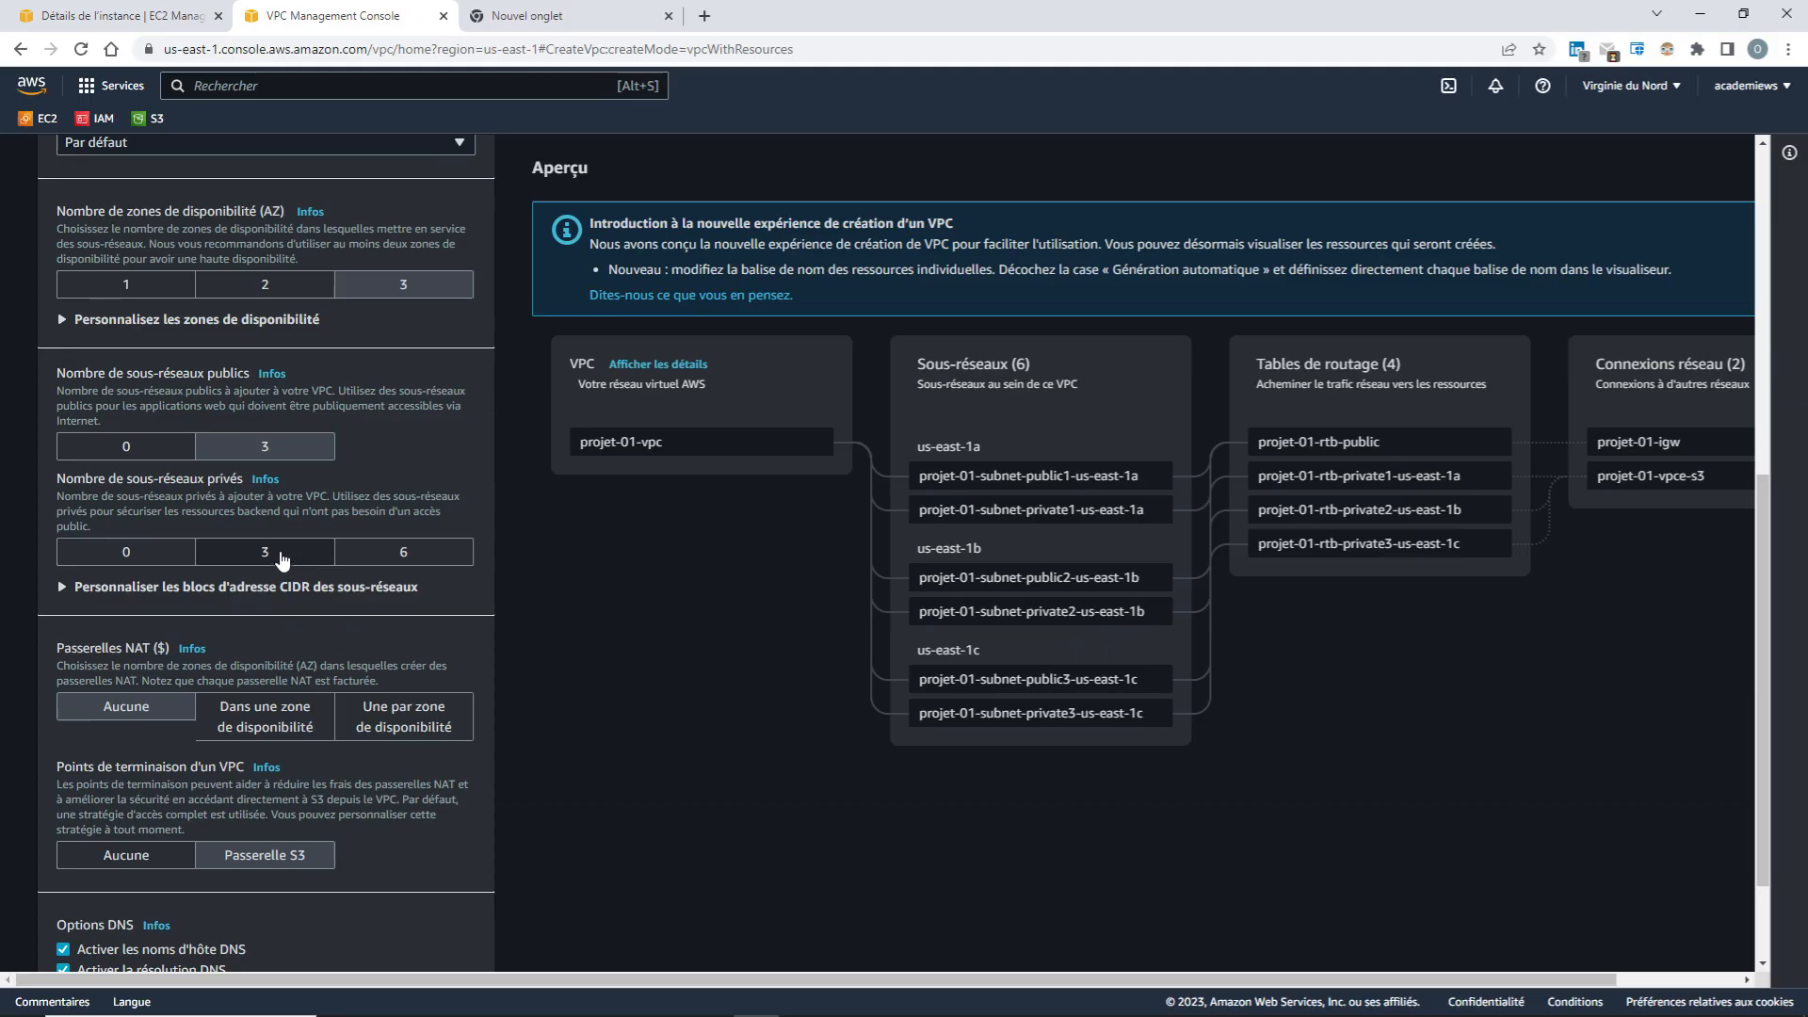
pyautogui.scroll(1, 313, 504)
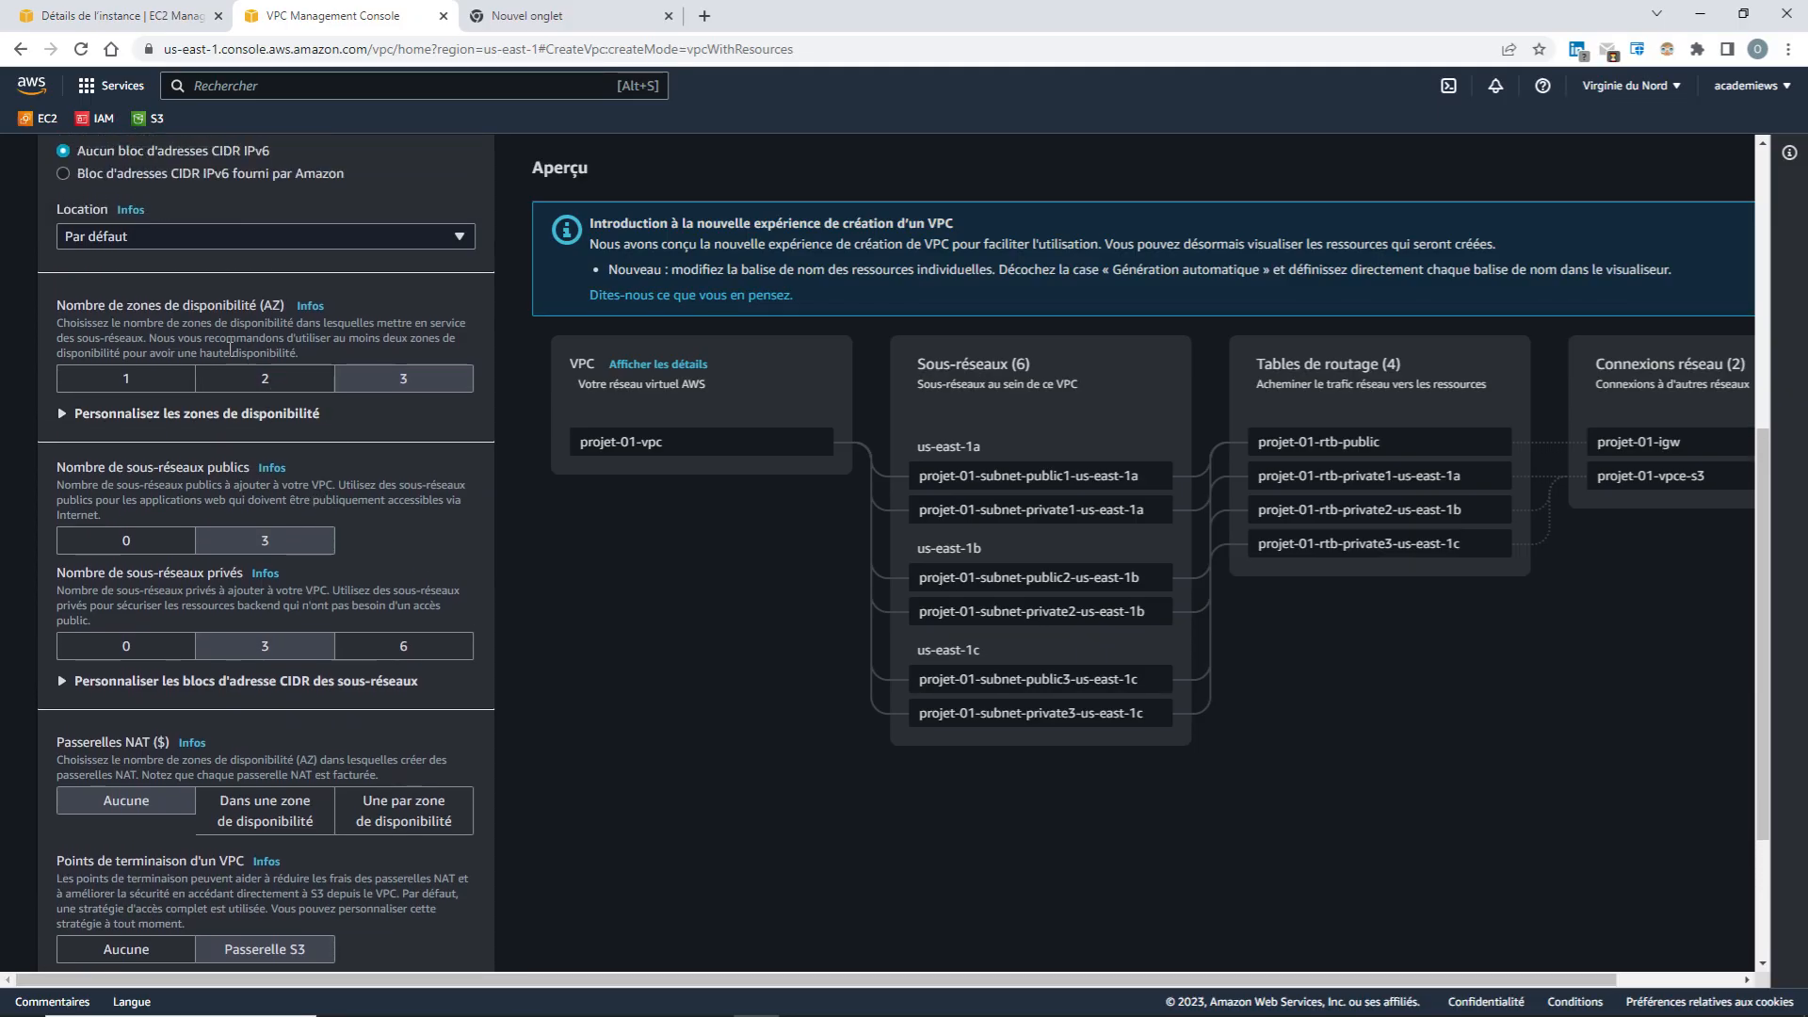
pyautogui.click(125, 380)
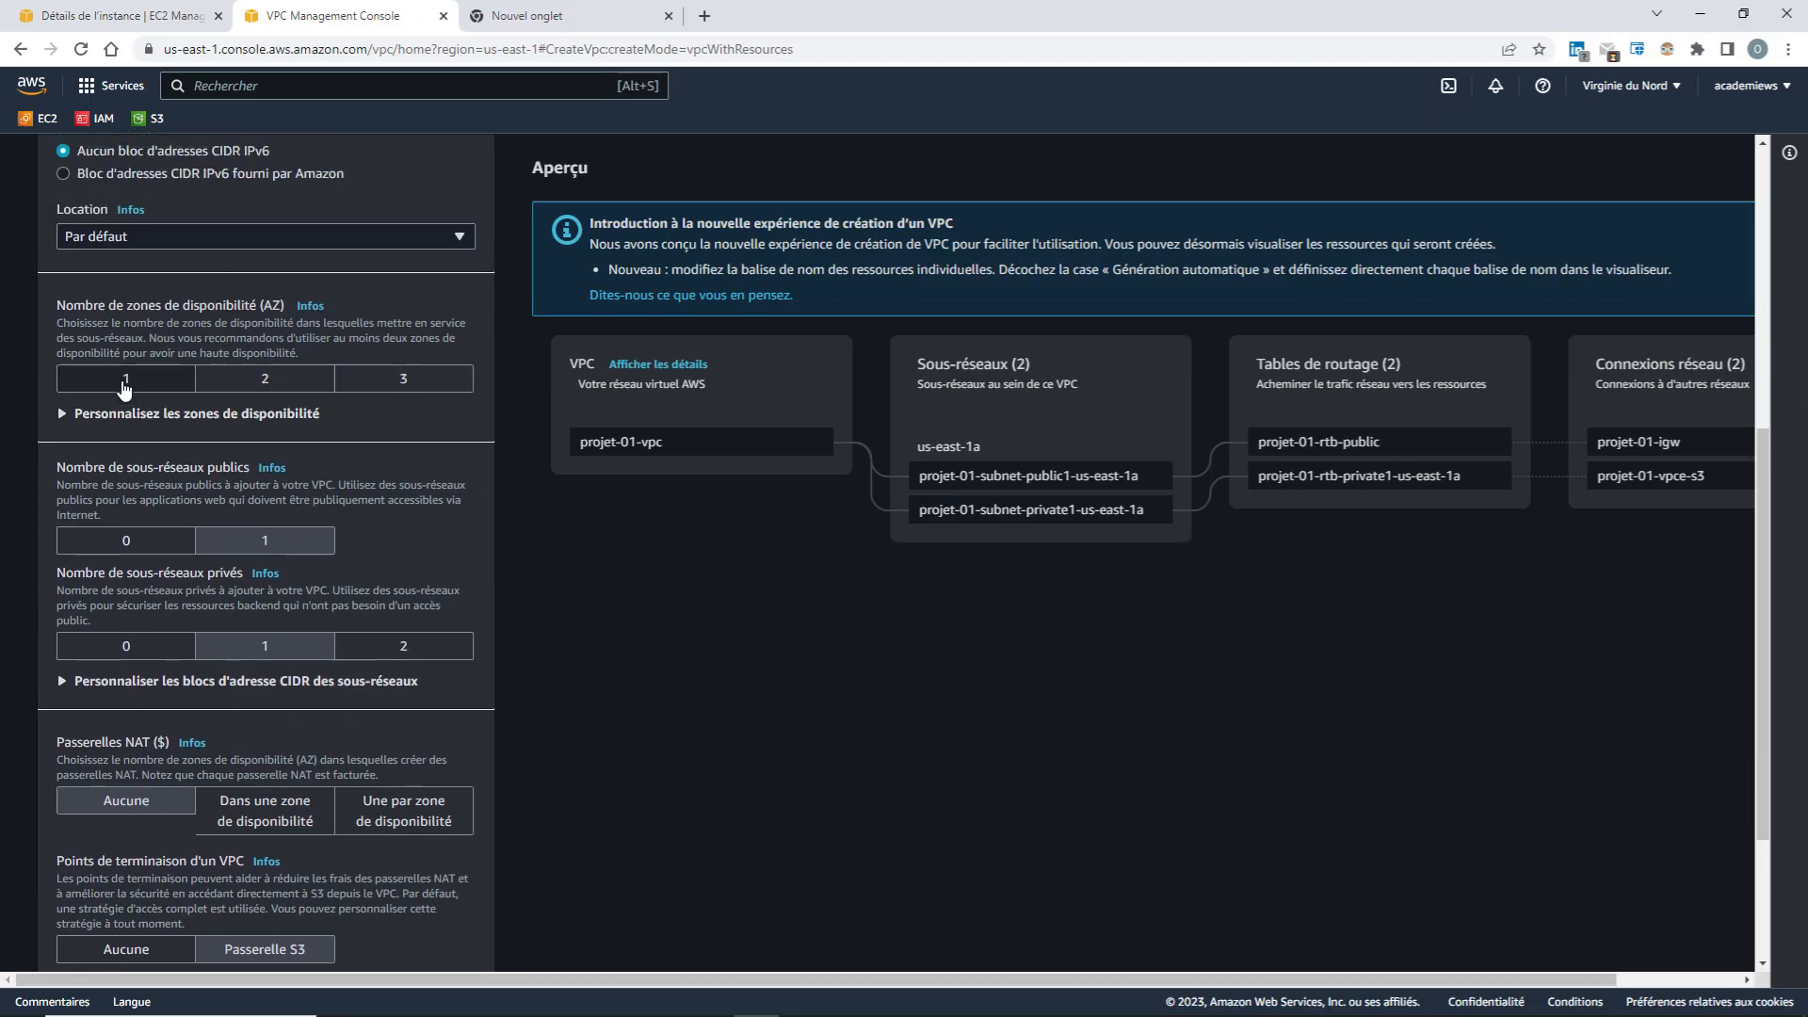
# Try one NAT gateway per availability zone, inspect the network connections in the preview, and revert NAT gateways to Aucune
pyautogui.scroll(-2, 444, 738)
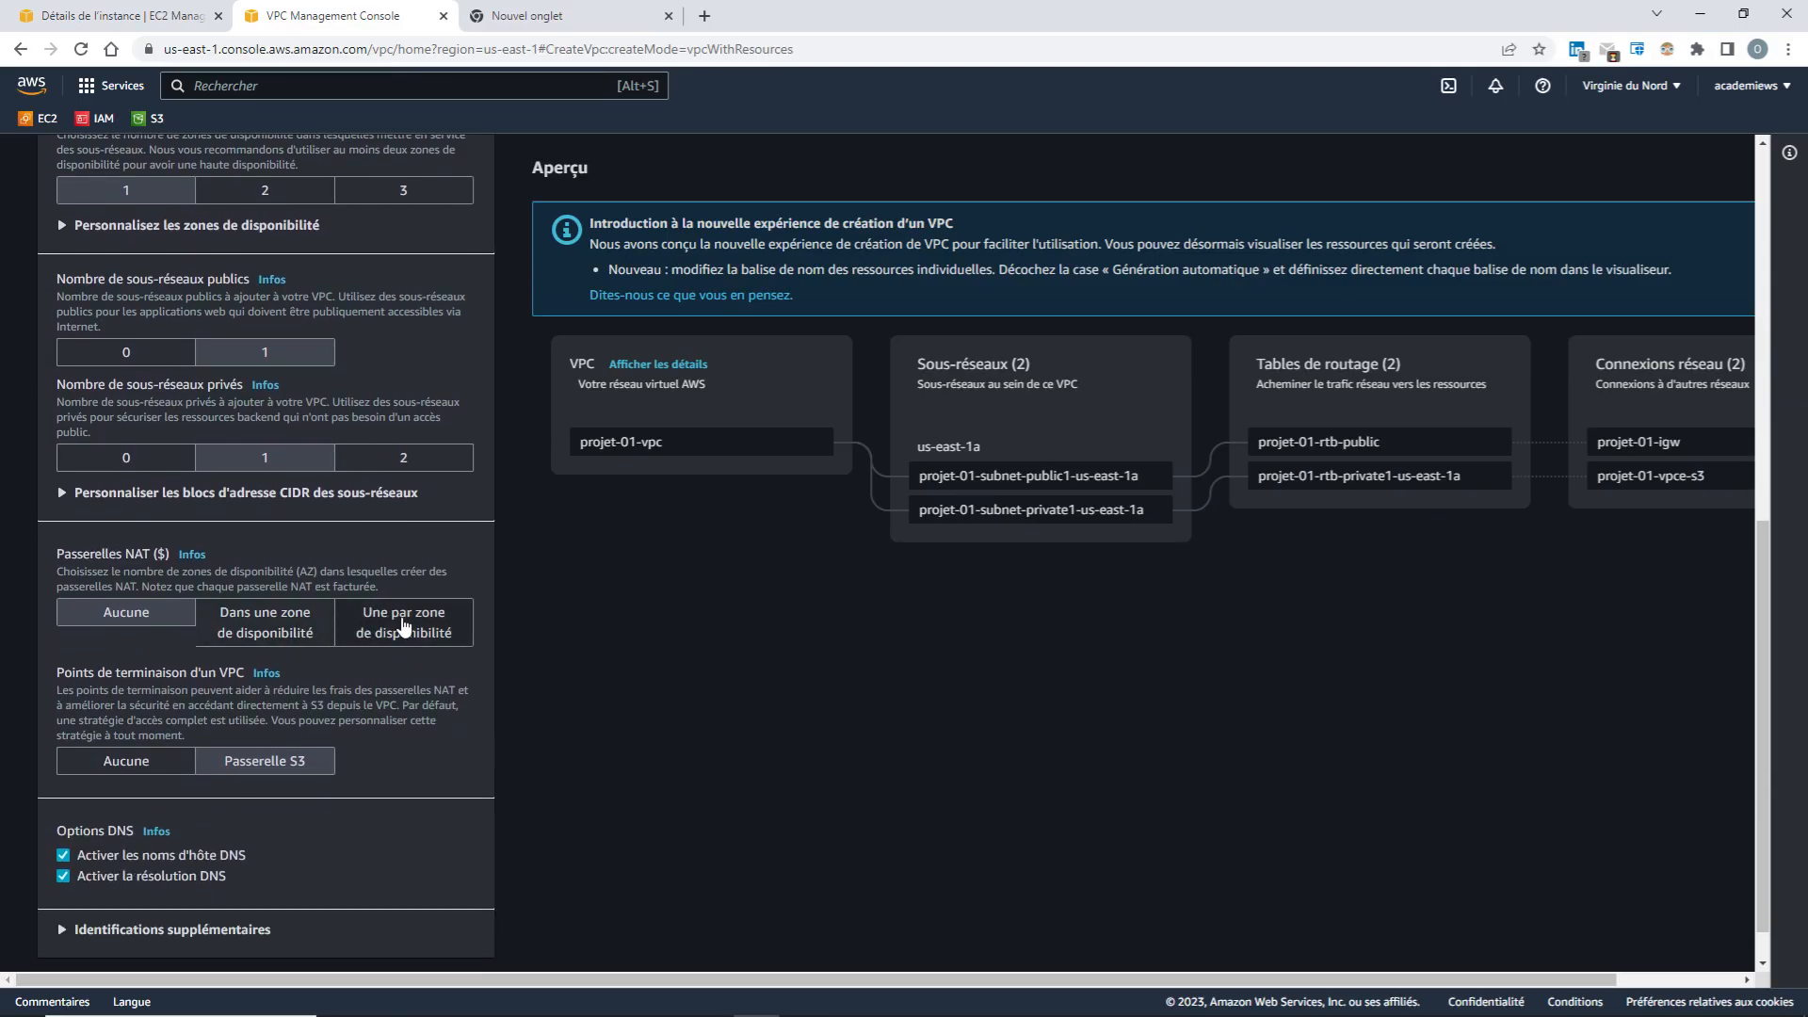
pyautogui.click(403, 625)
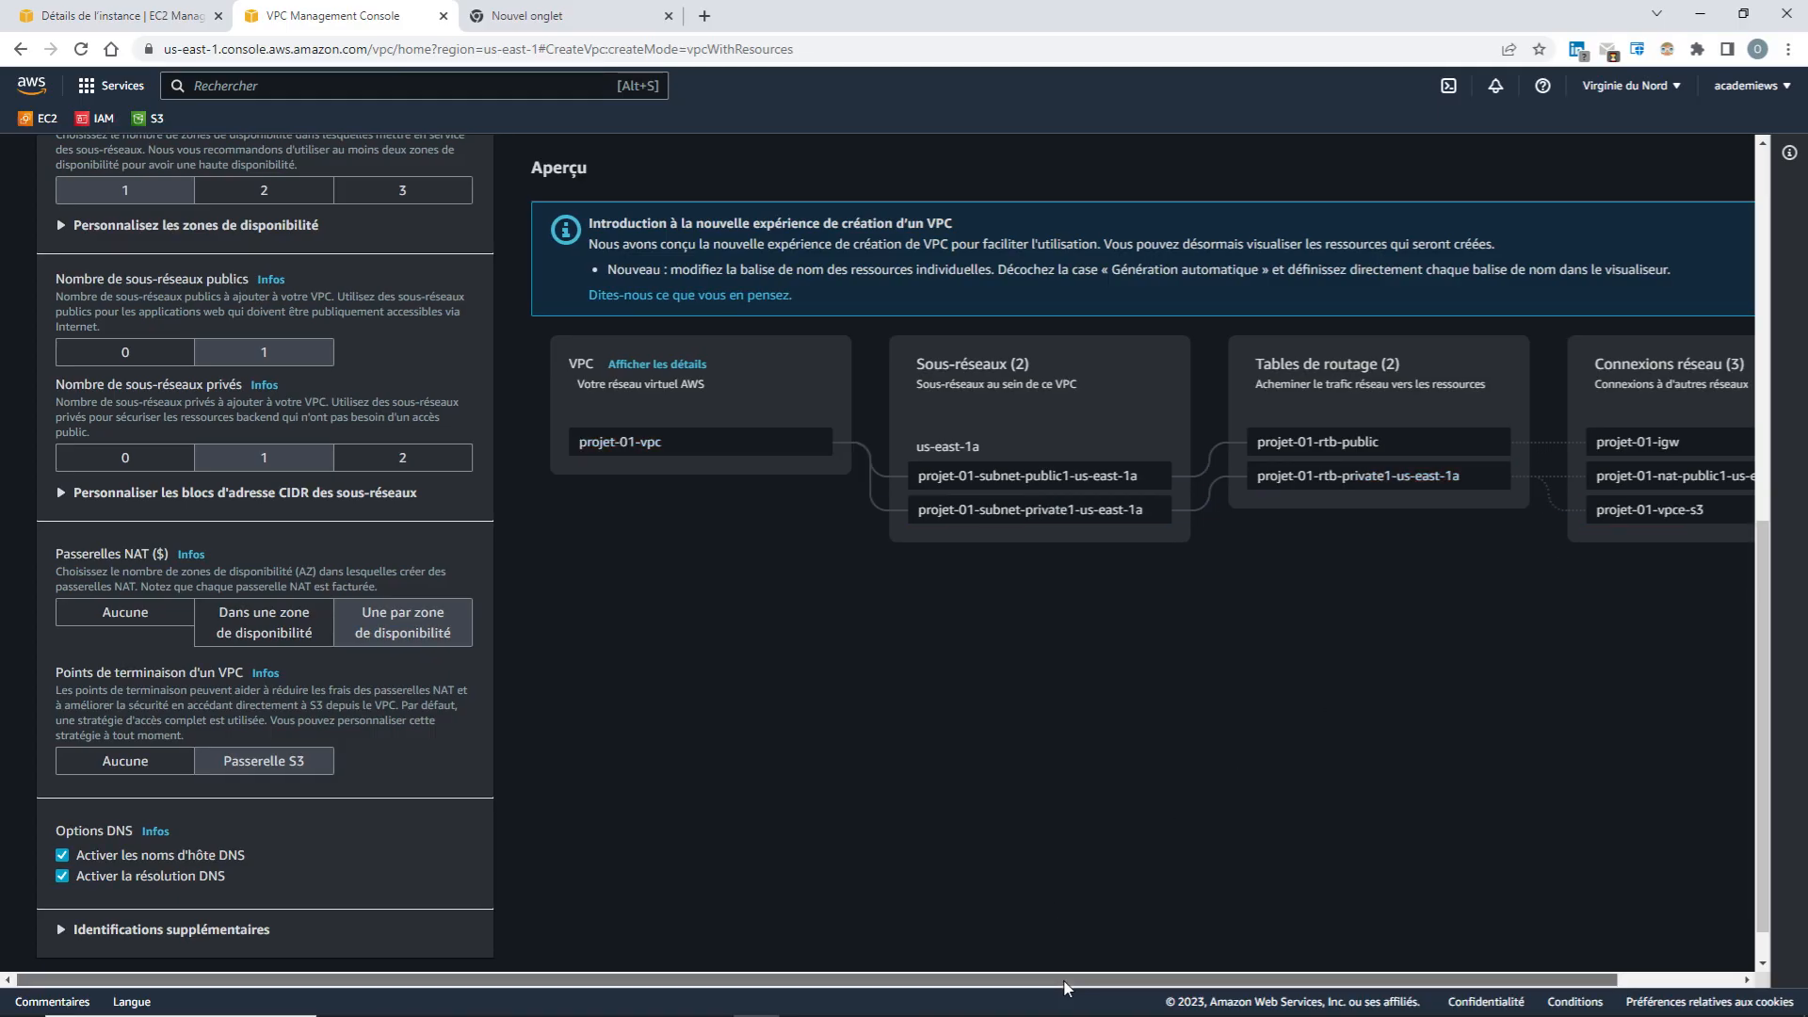
pyautogui.hscroll(2, 1055, 979)
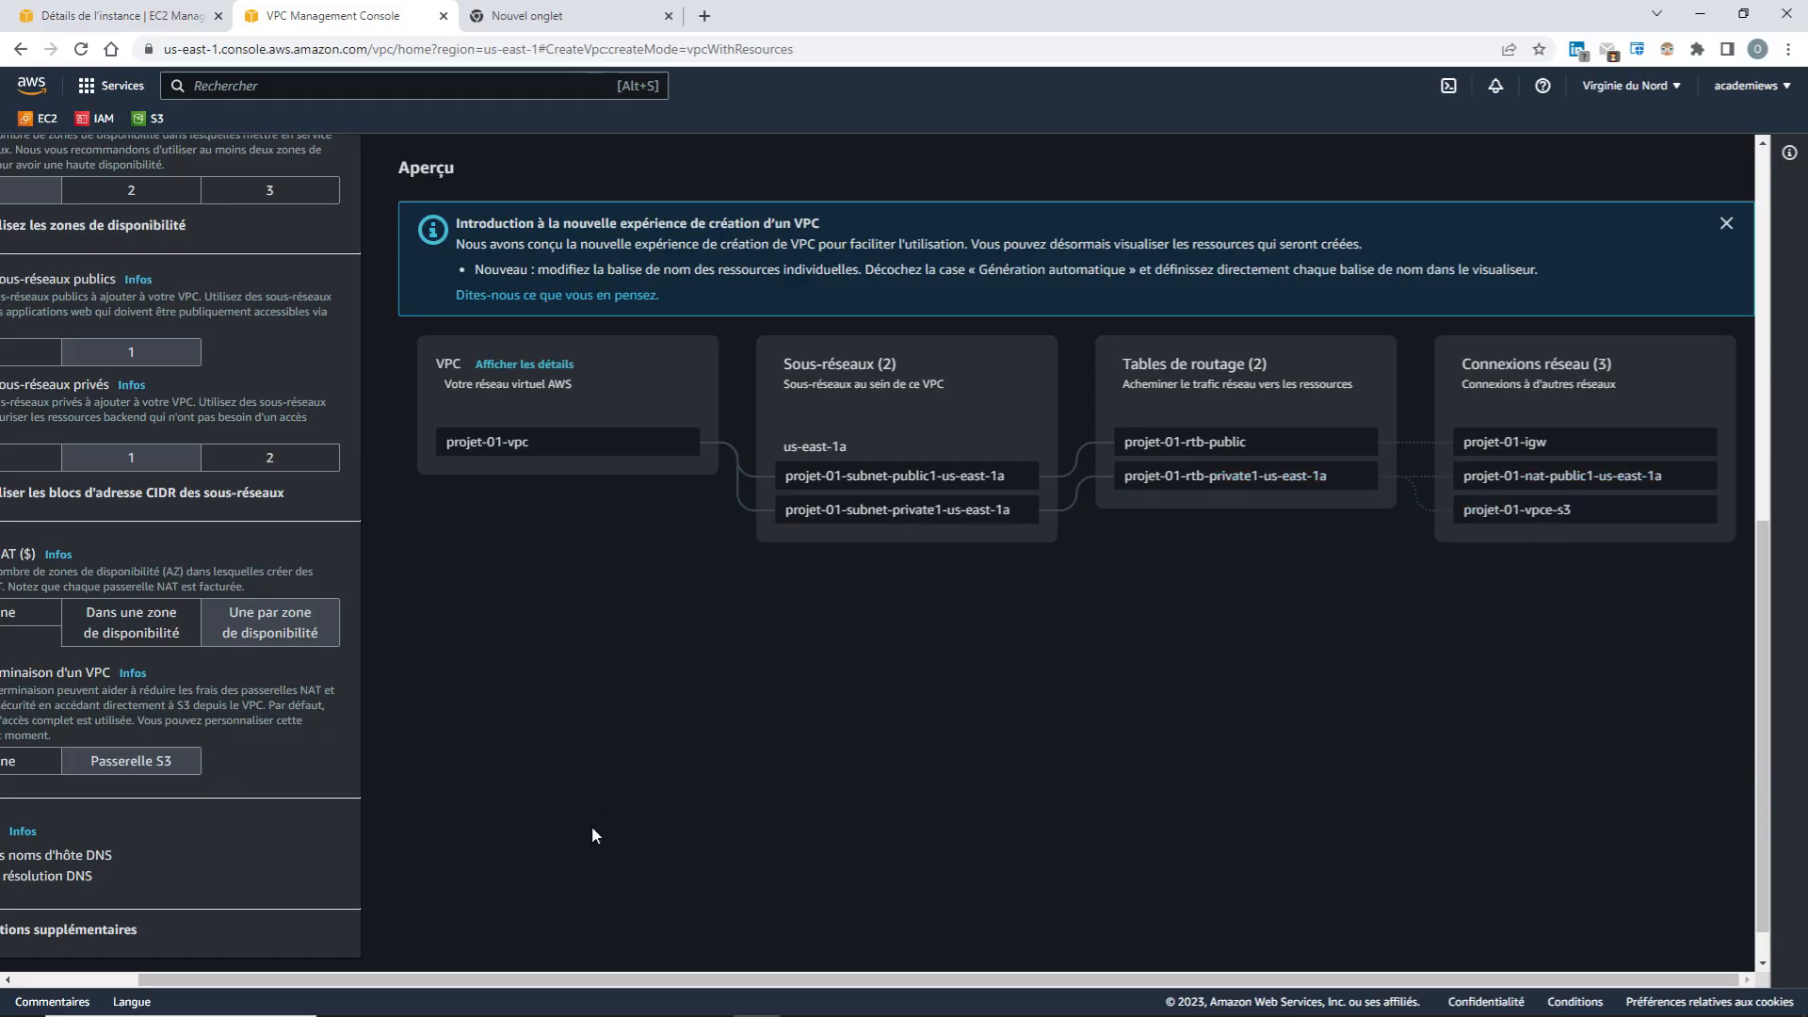
pyautogui.moveTo(471, 979); pyautogui.dragTo(342, 987)
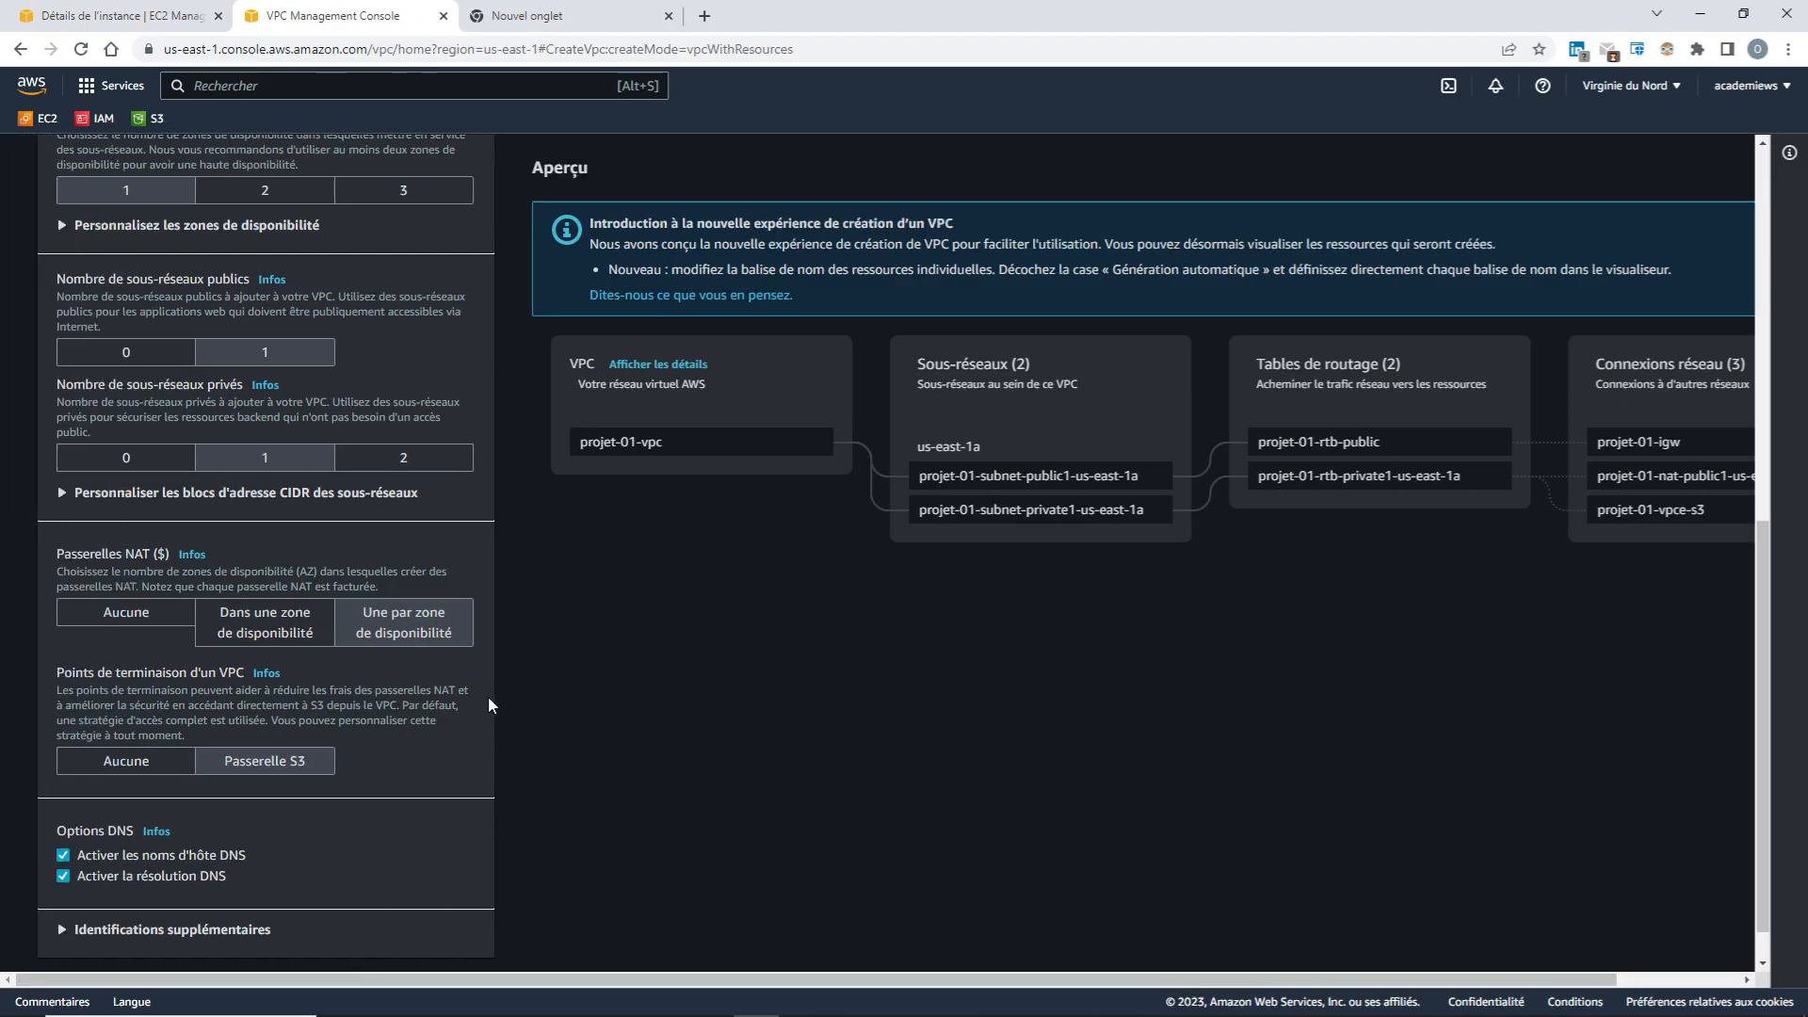
pyautogui.click(126, 622)
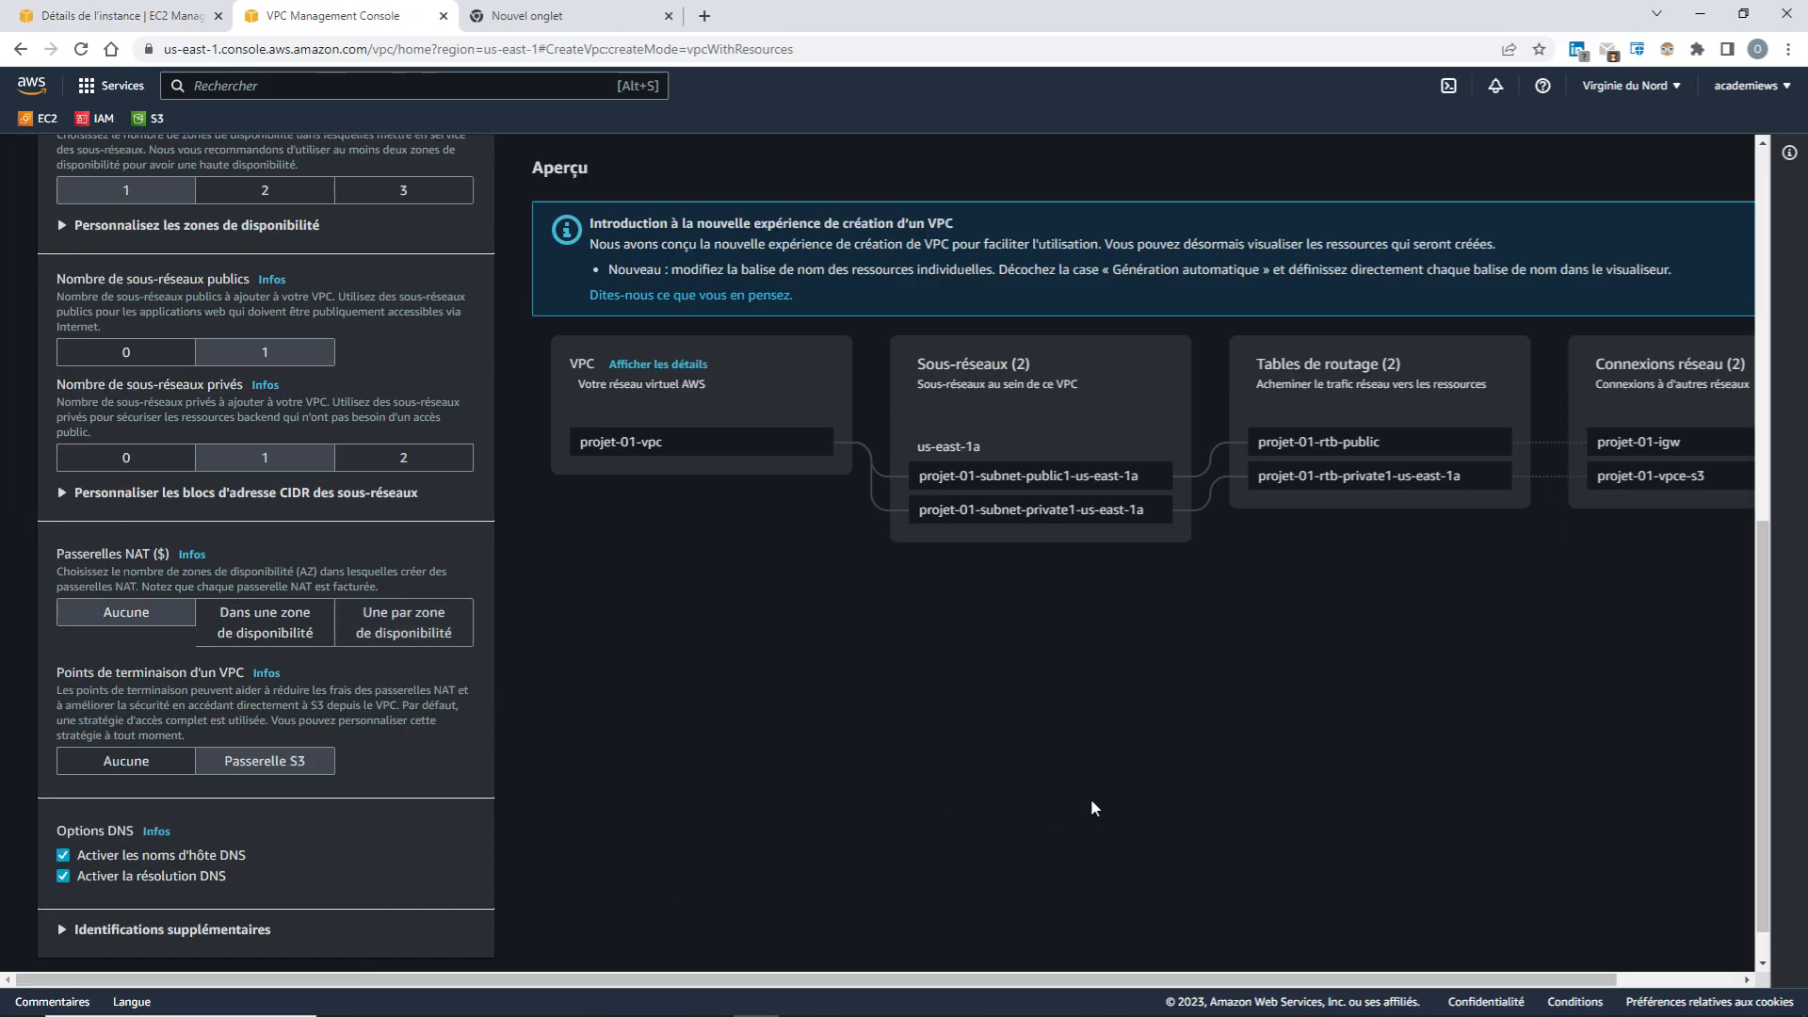
# Examine the private subnet's connections in the resource preview and look into the additional tags section of the form
pyautogui.moveTo(1040, 979); pyautogui.dragTo(1164, 975)
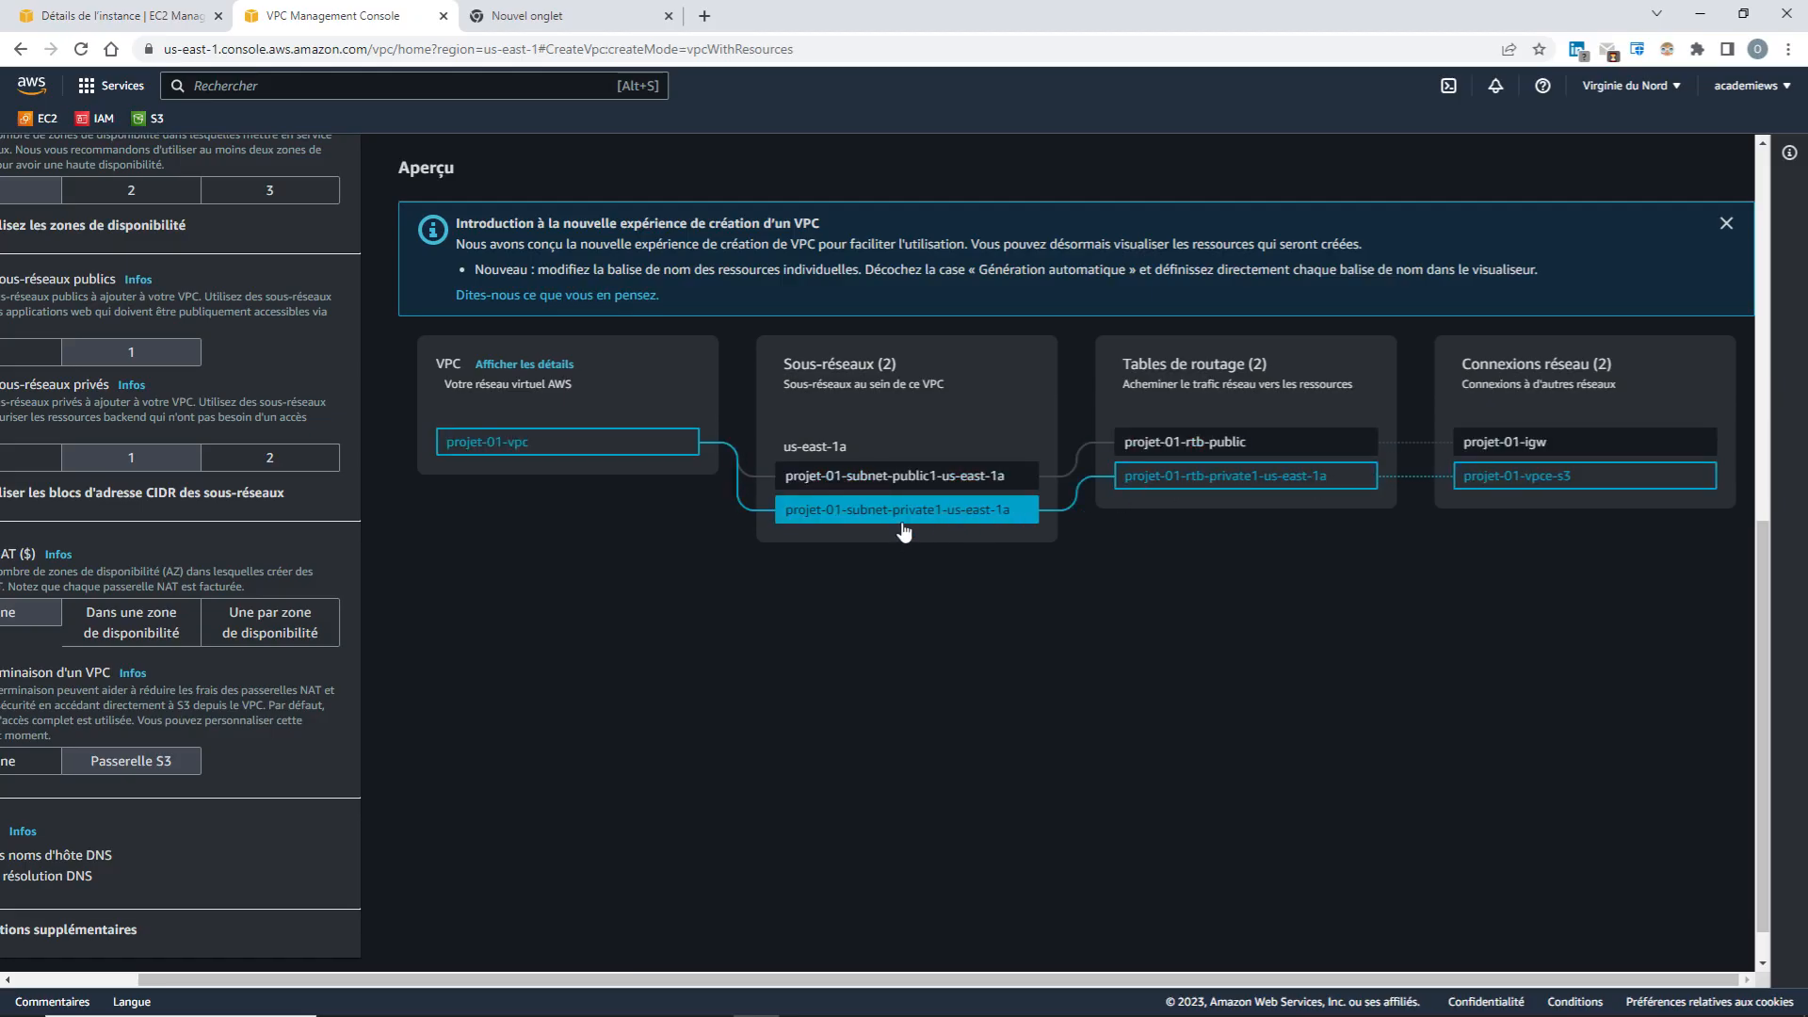
pyautogui.moveTo(625, 979); pyautogui.dragTo(423, 984)
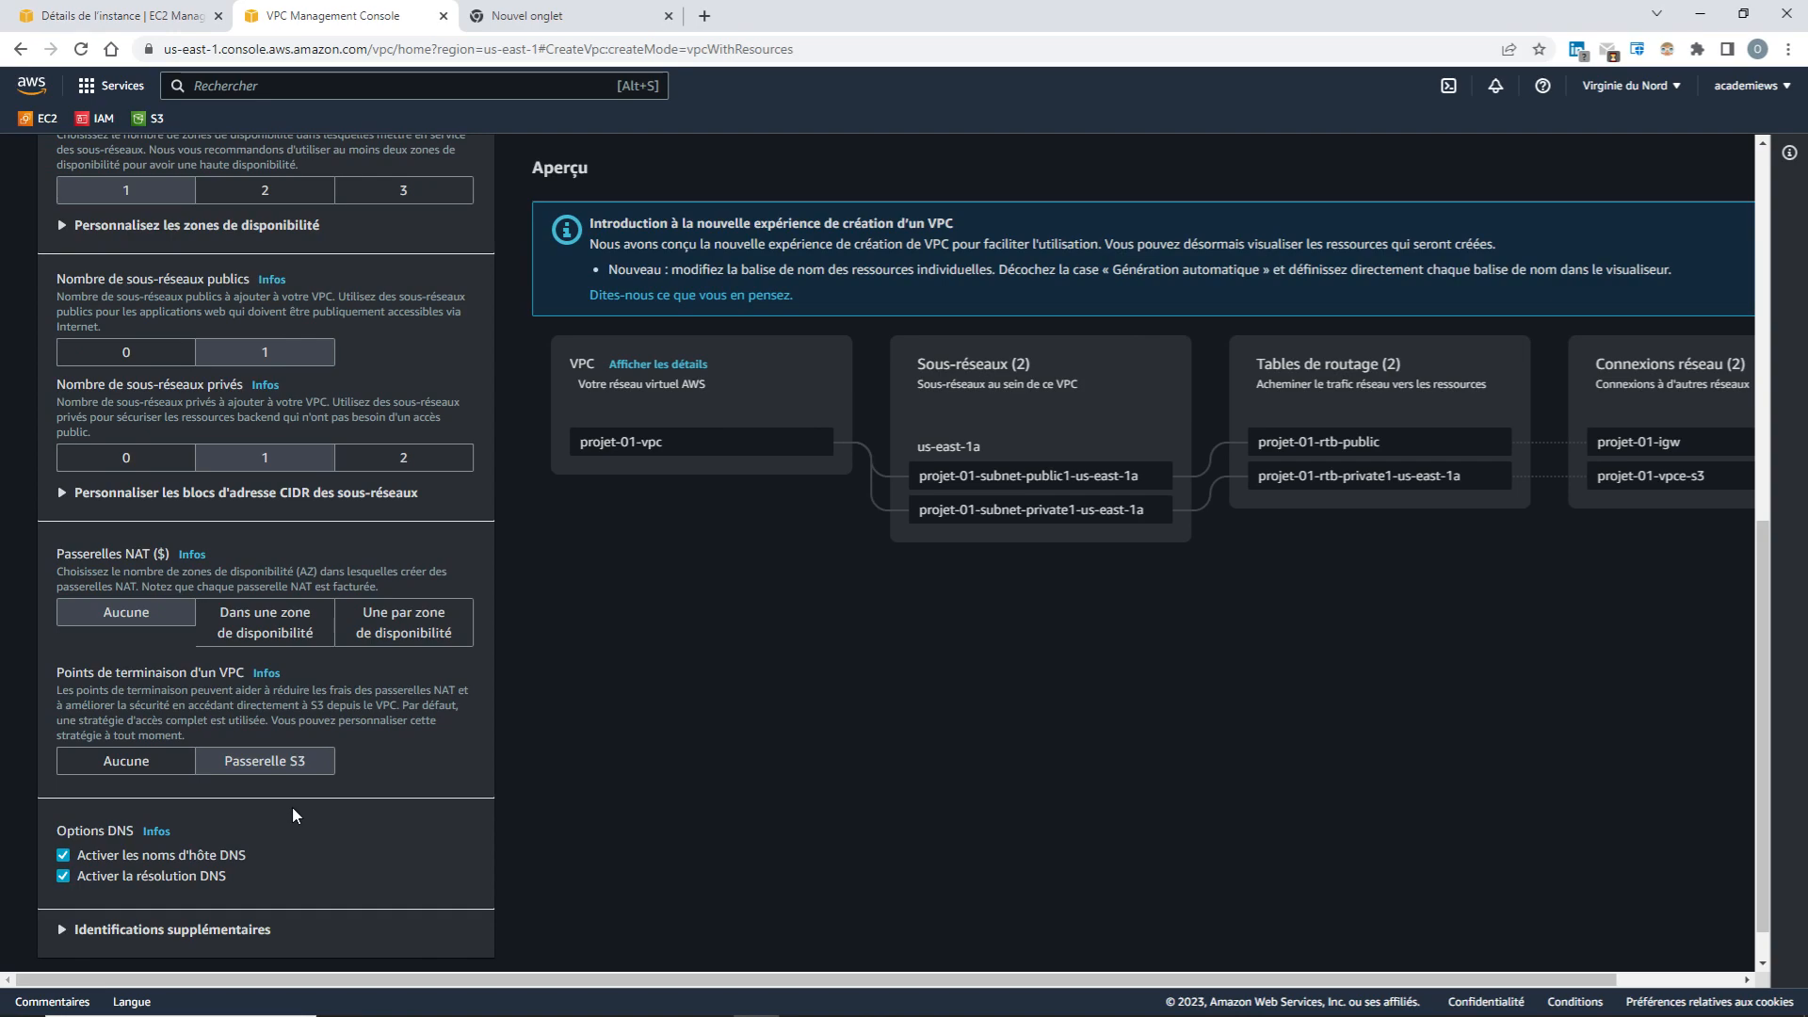
pyautogui.scroll(-1, 292, 806)
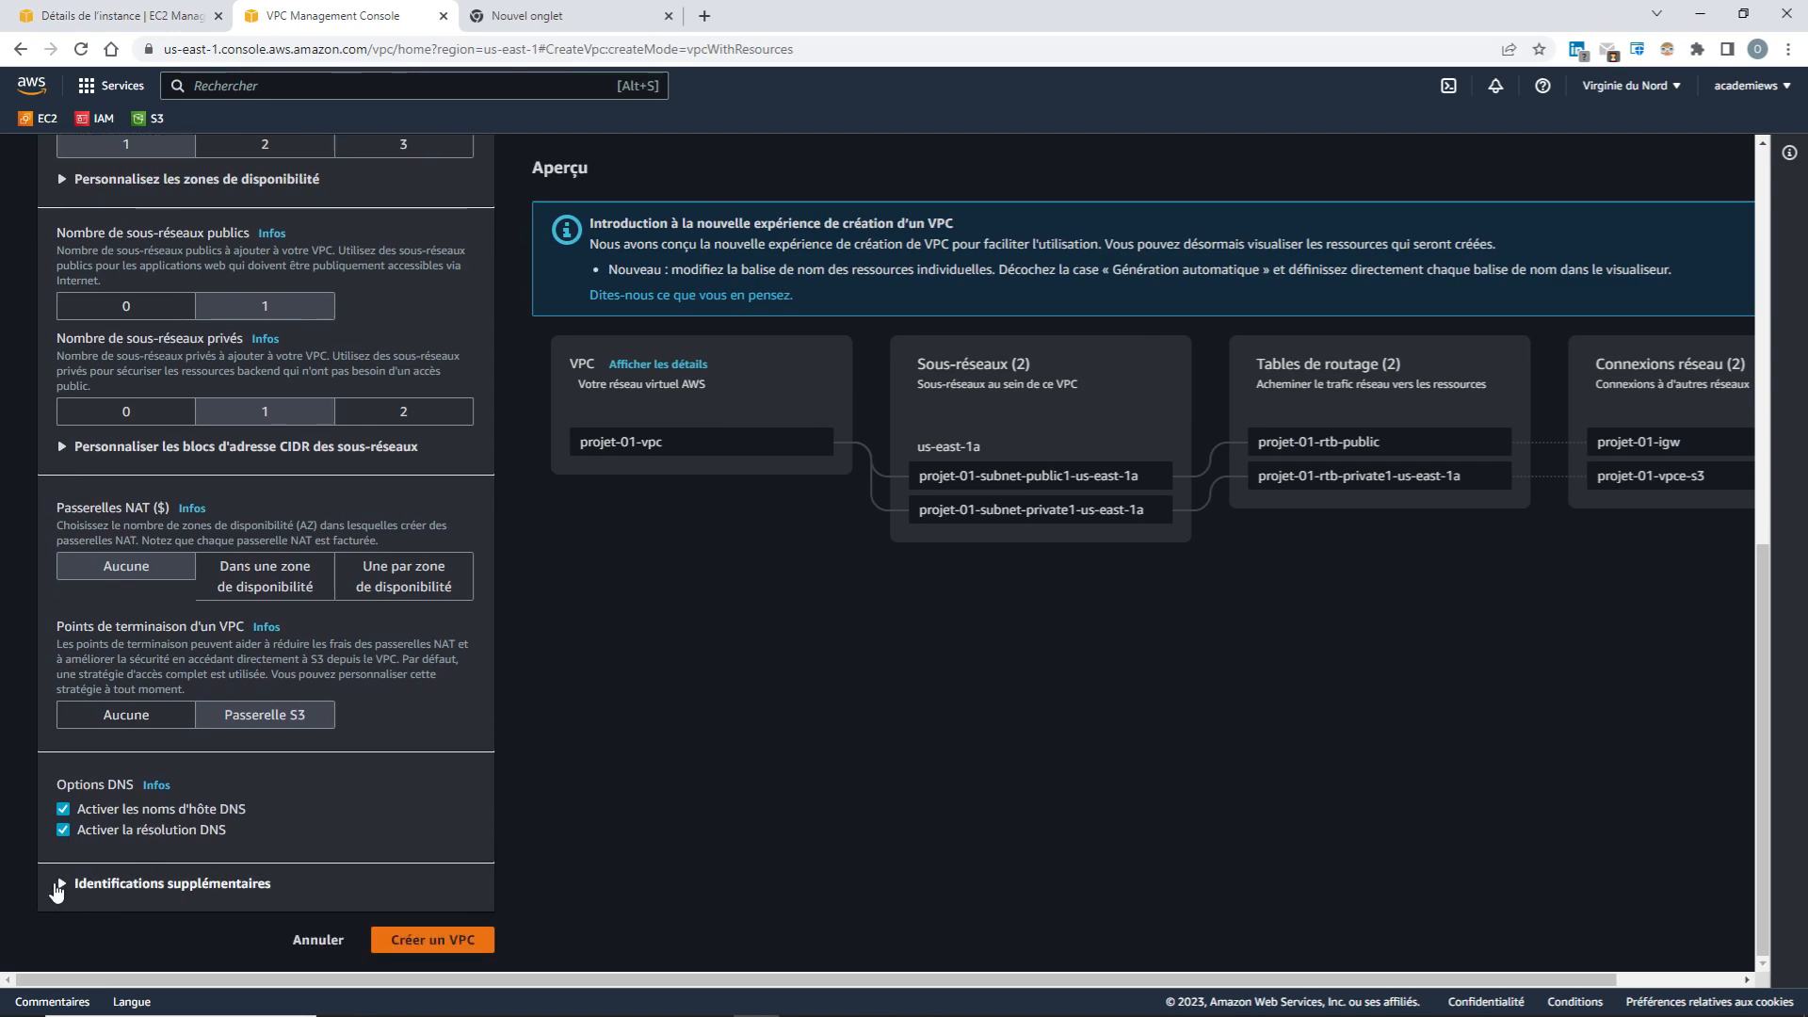
pyautogui.click(68, 887)
pyautogui.scroll(-3, 364, 866)
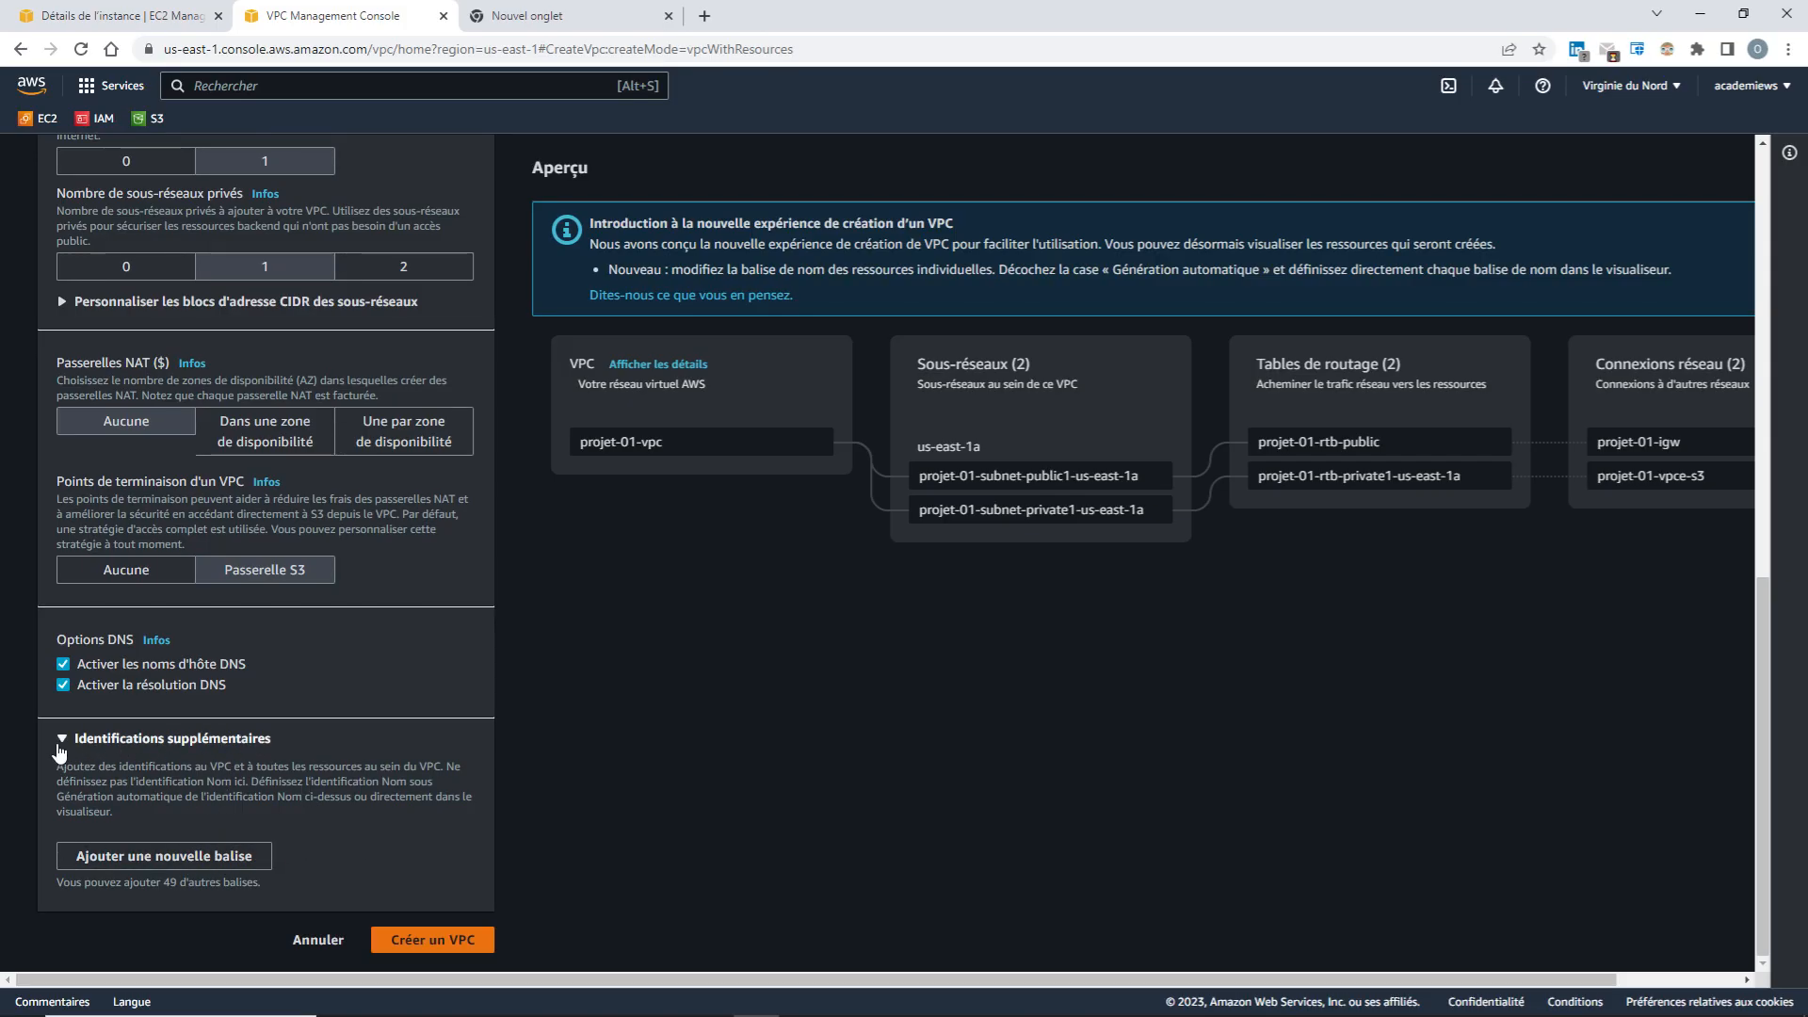
pyautogui.click(188, 738)
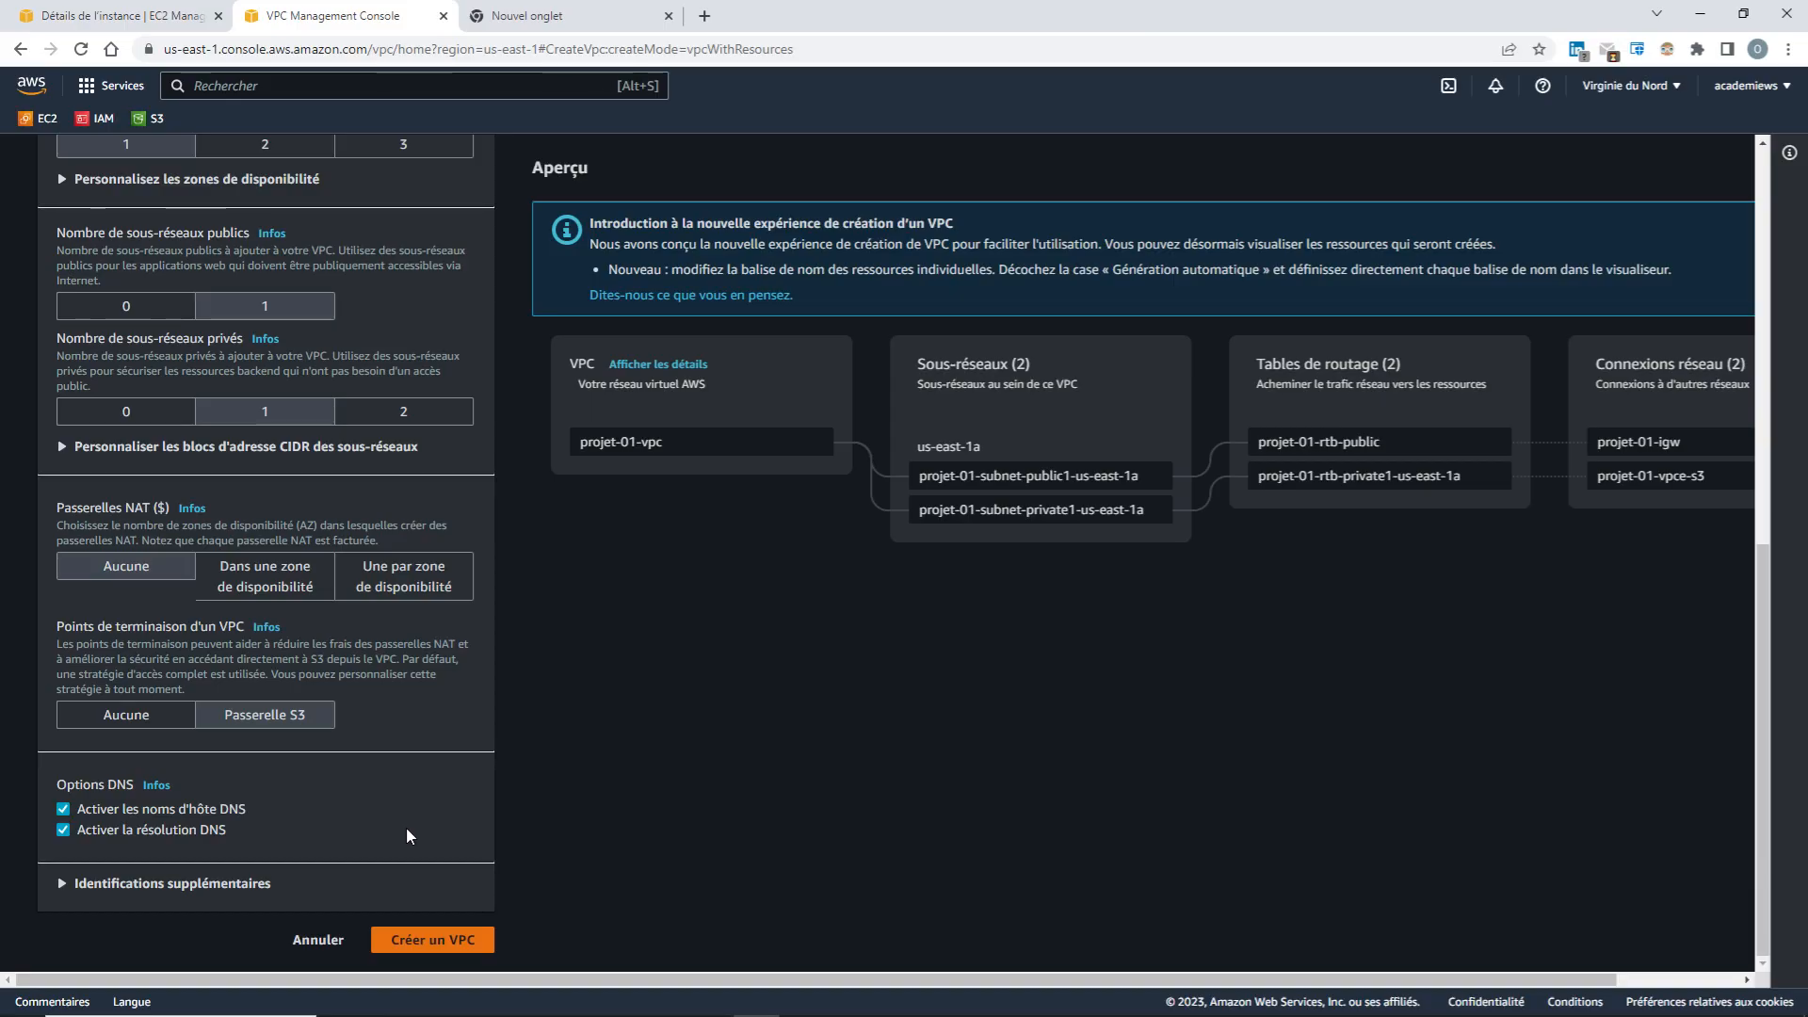
# Review the VPC's IPv4 CIDR block and the available tenancy (Location) options without changing them
pyautogui.scroll(5, 584, 796)
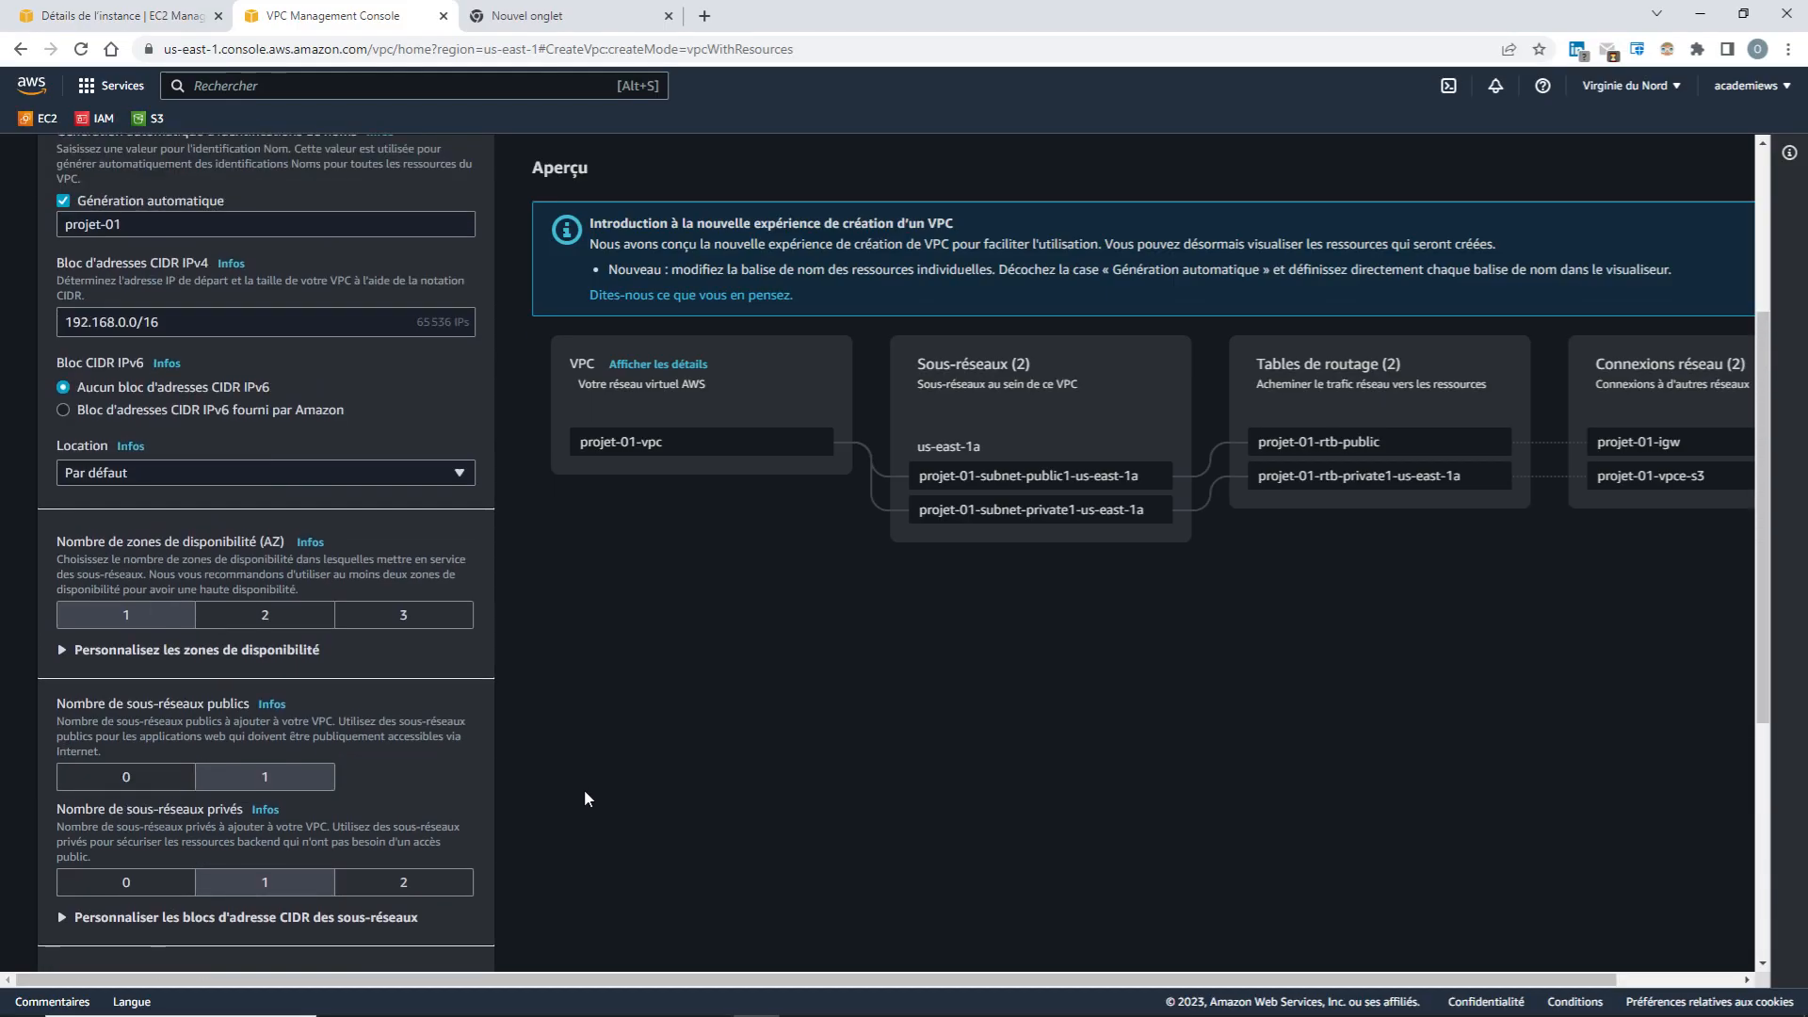
pyautogui.scroll(3, 584, 799)
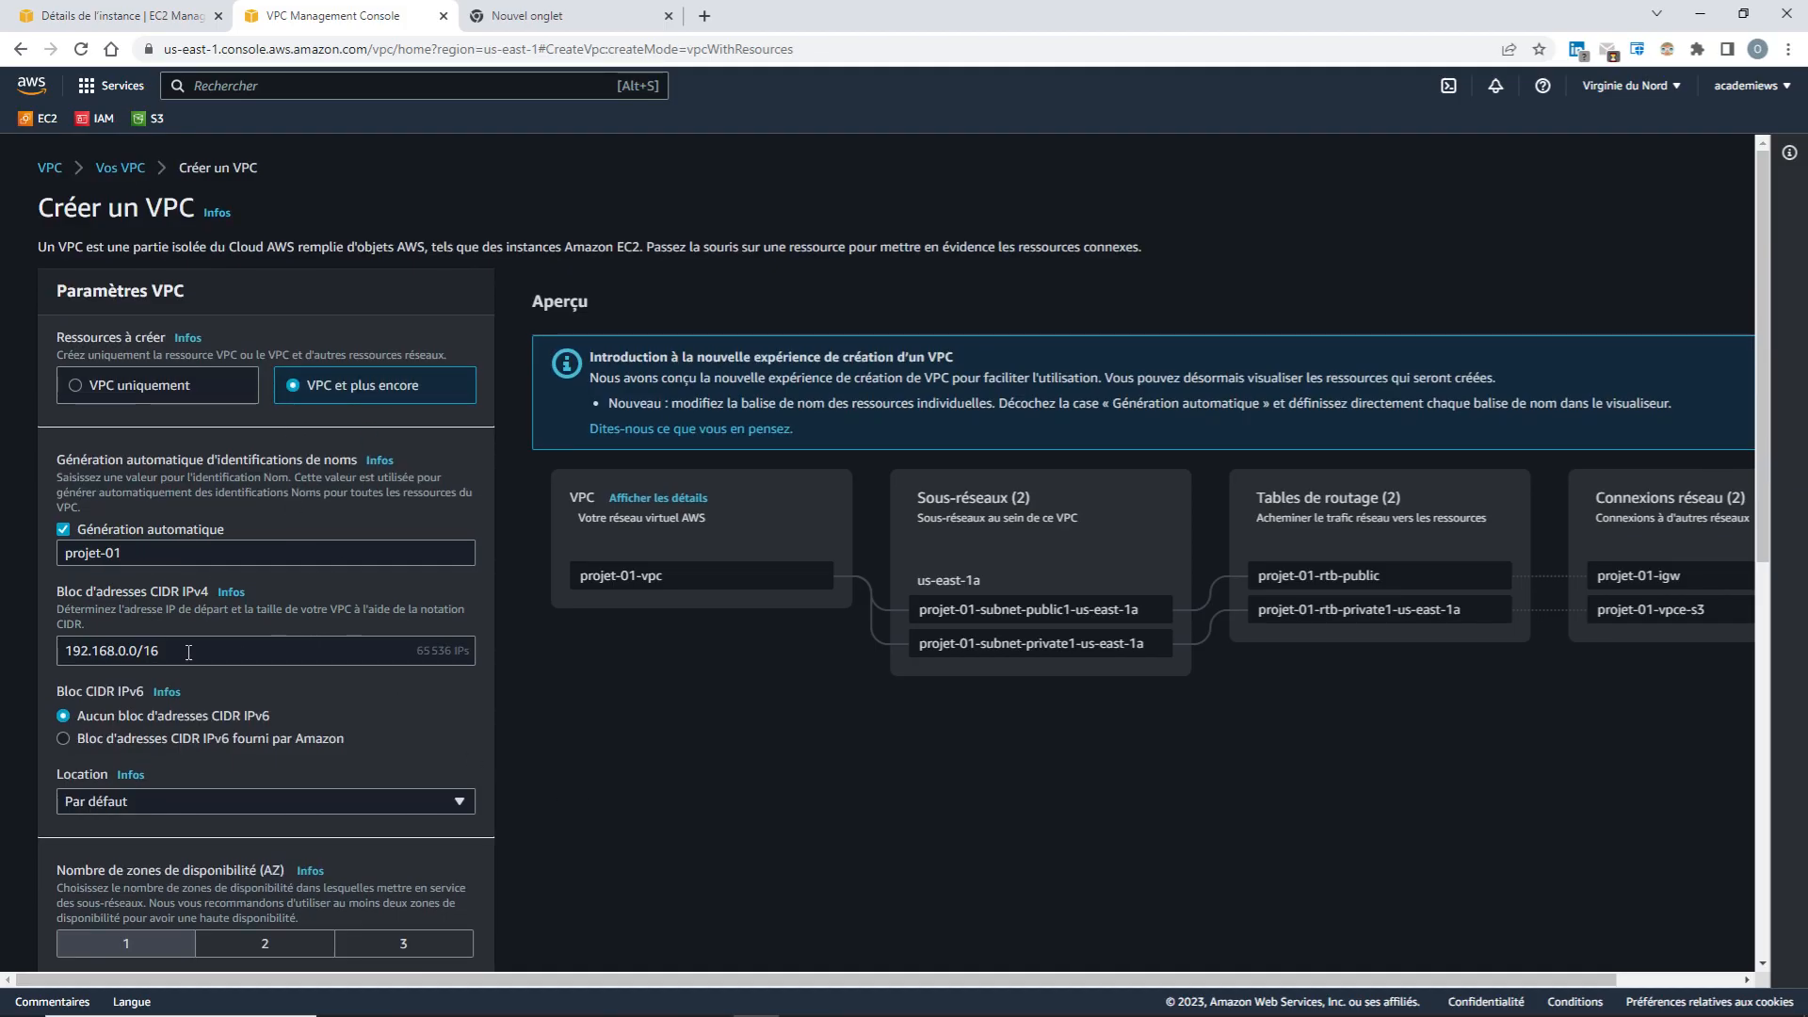
pyautogui.moveTo(188, 651); pyautogui.dragTo(43, 650)
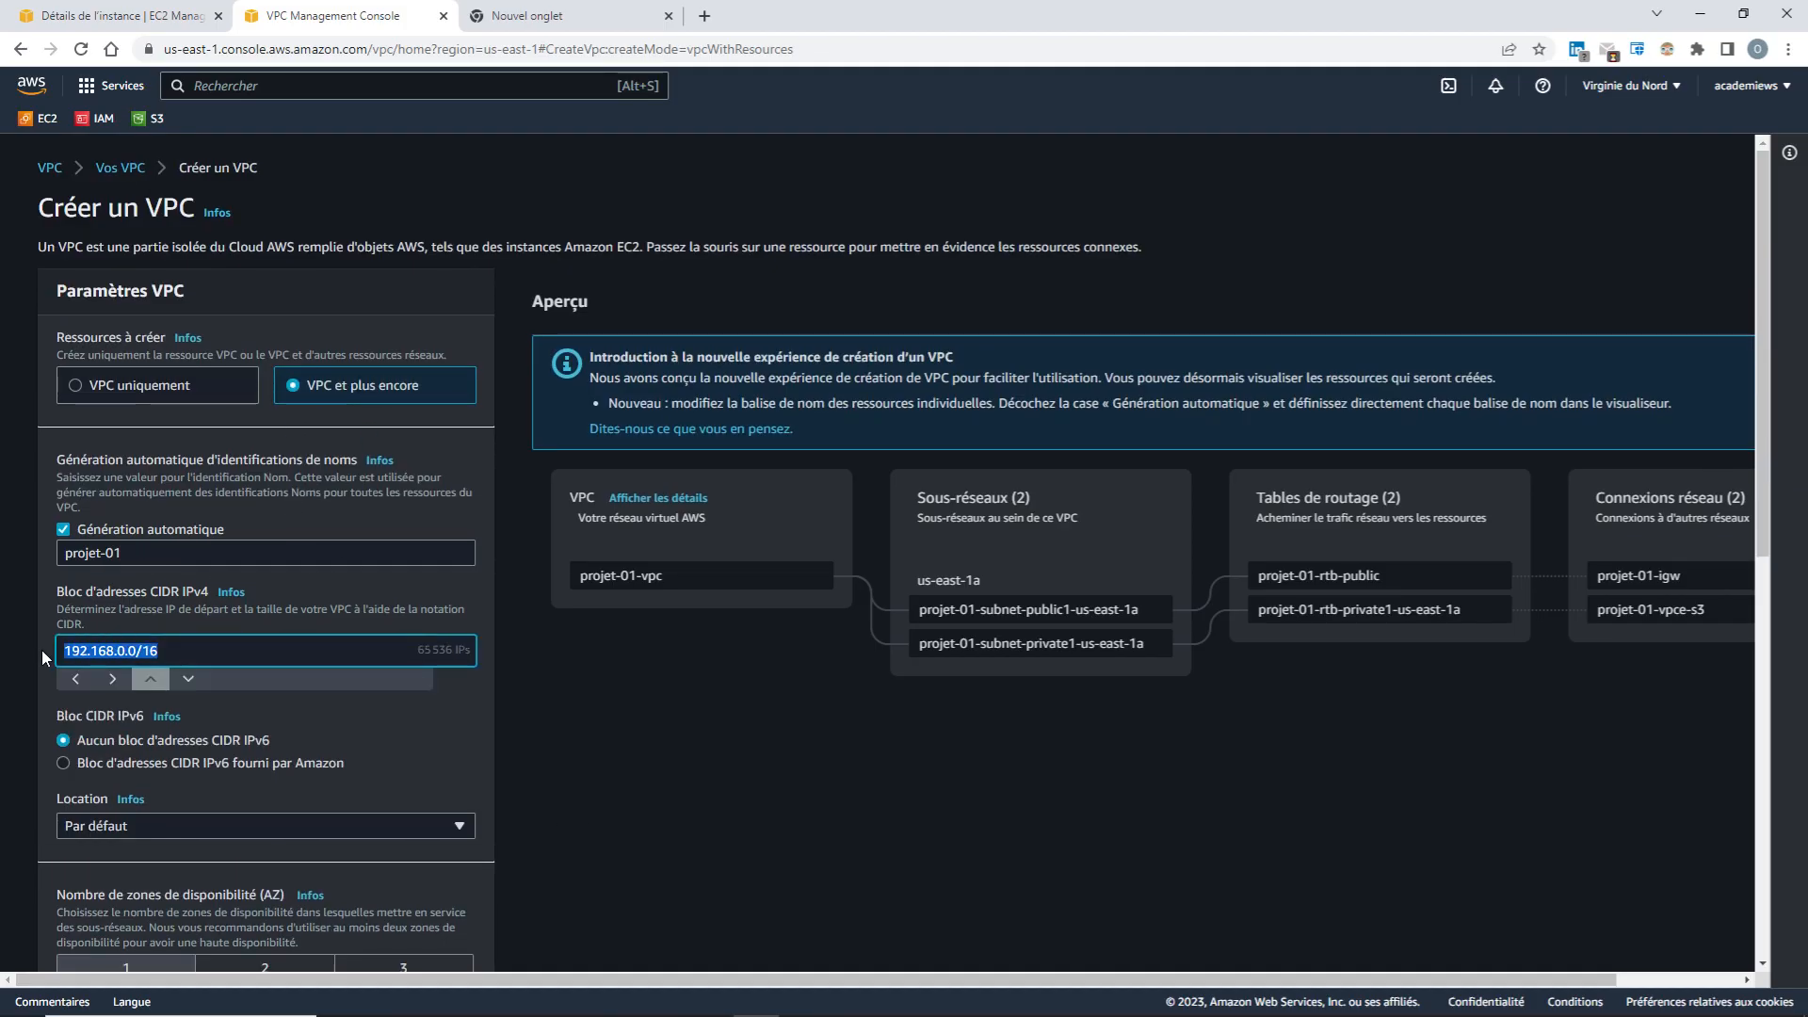
pyautogui.click(544, 754)
pyautogui.scroll(-1, 412, 744)
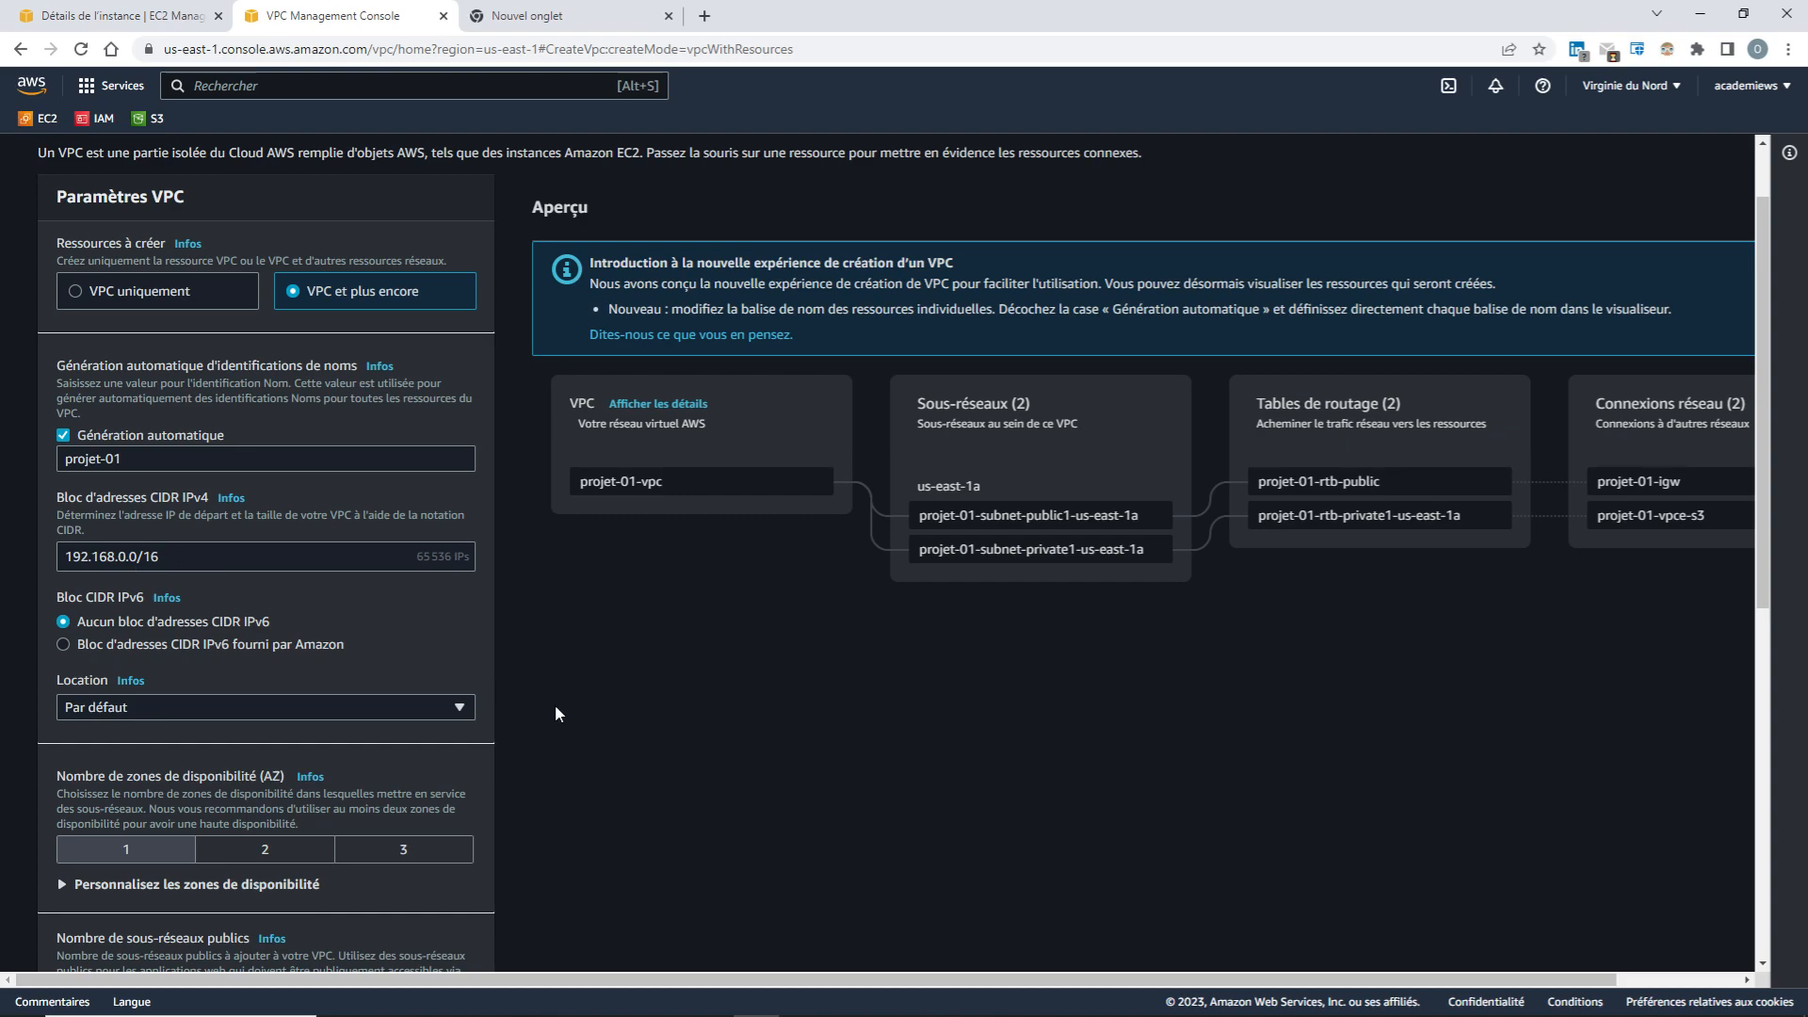
pyautogui.scroll(-1, 556, 706)
pyautogui.click(461, 613)
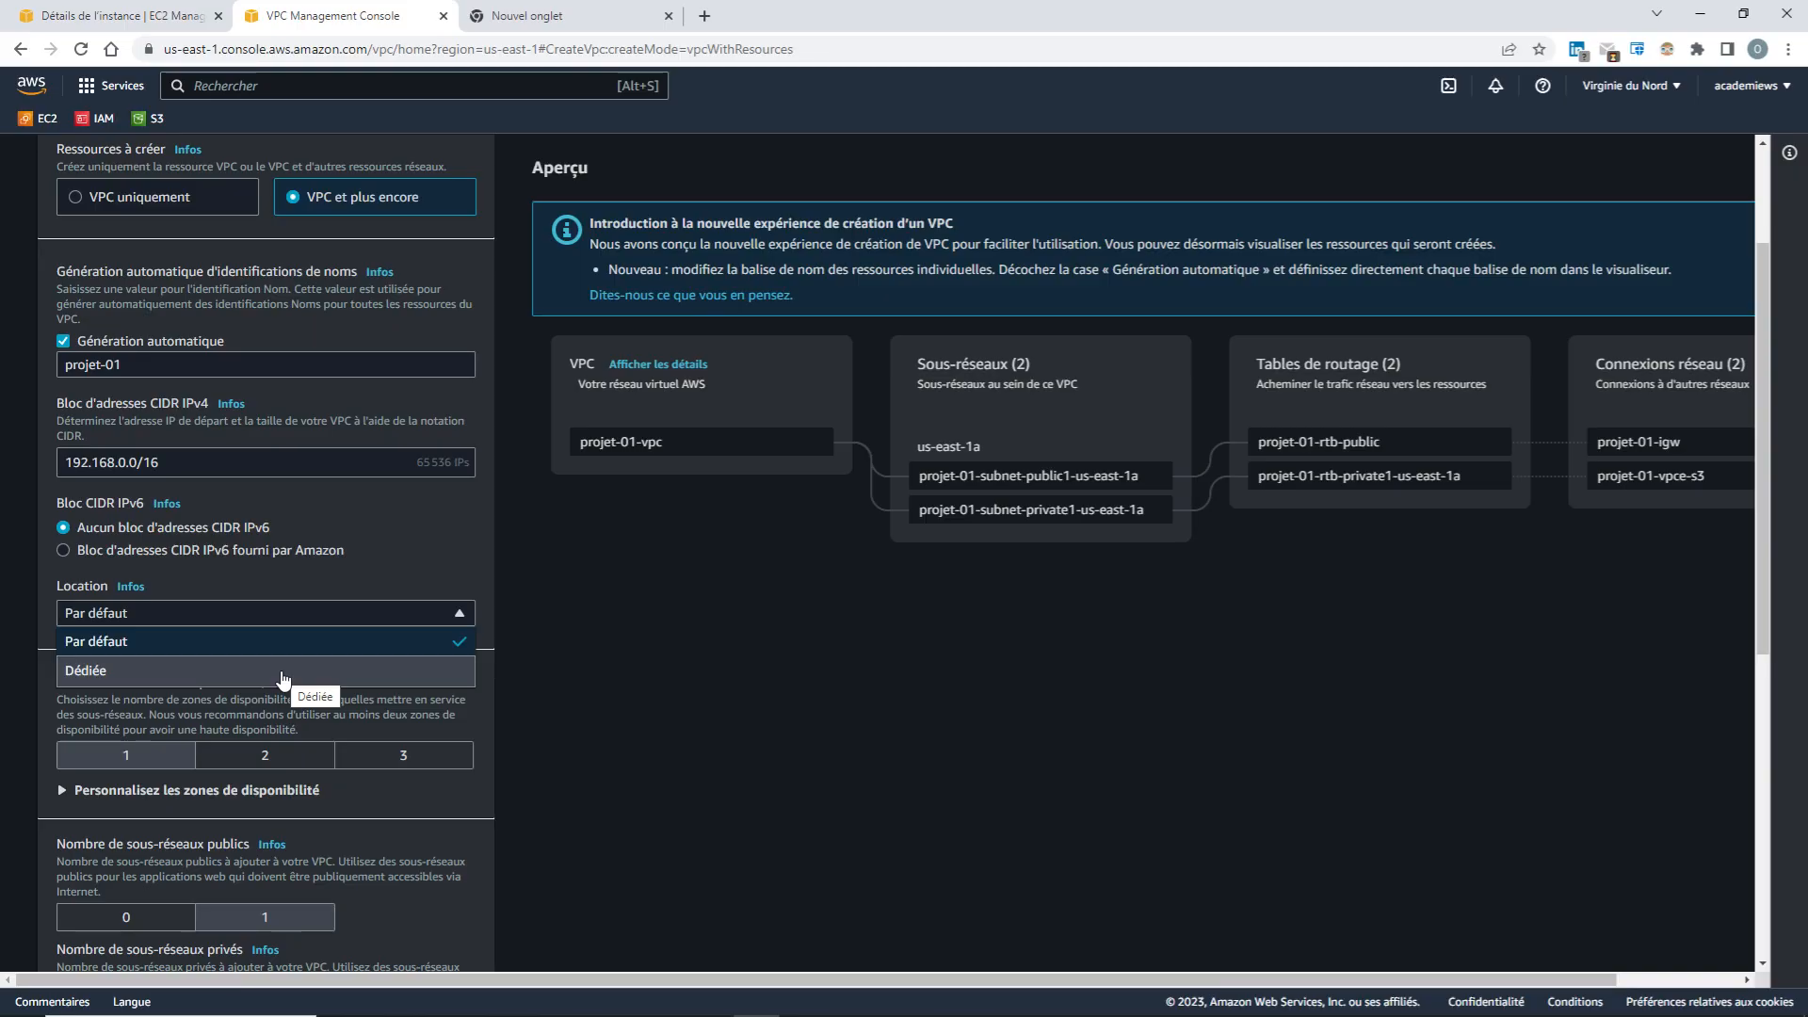
pyautogui.click(664, 672)
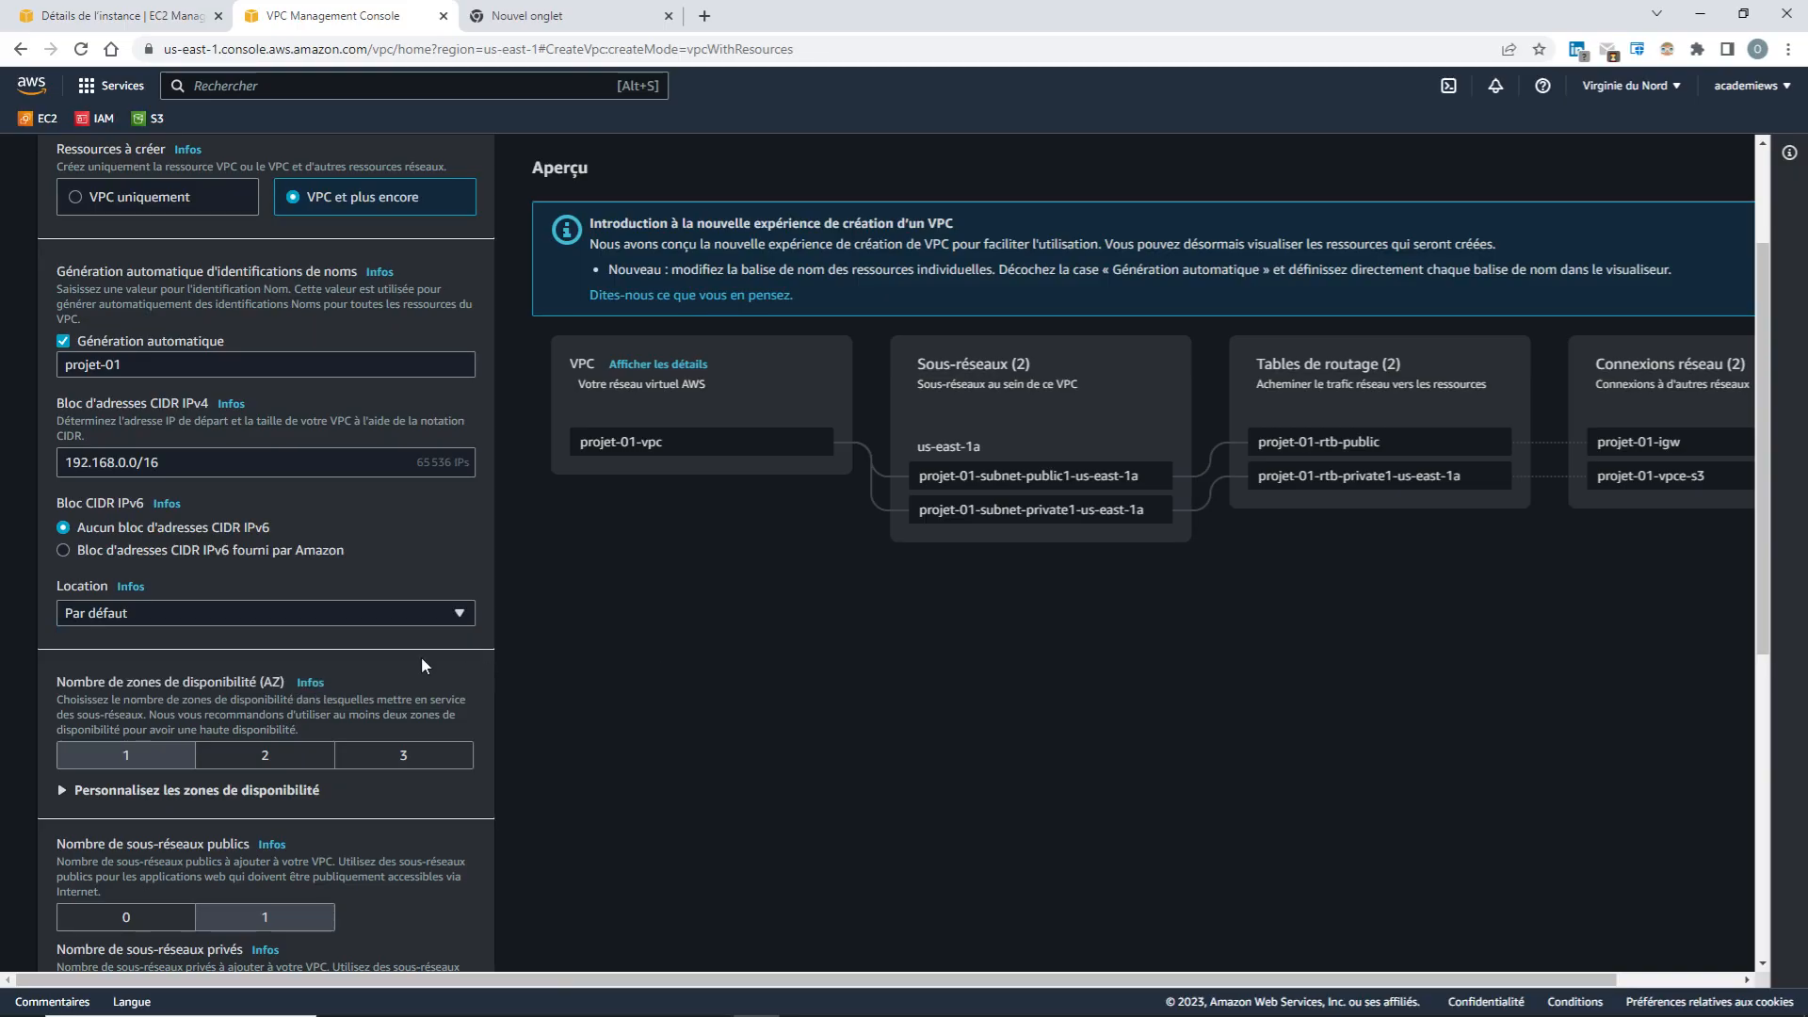
# Check the remaining subnet, NAT gateway and S3 endpoint settings and create the VPC with its resources
pyautogui.scroll(-2, 311, 584)
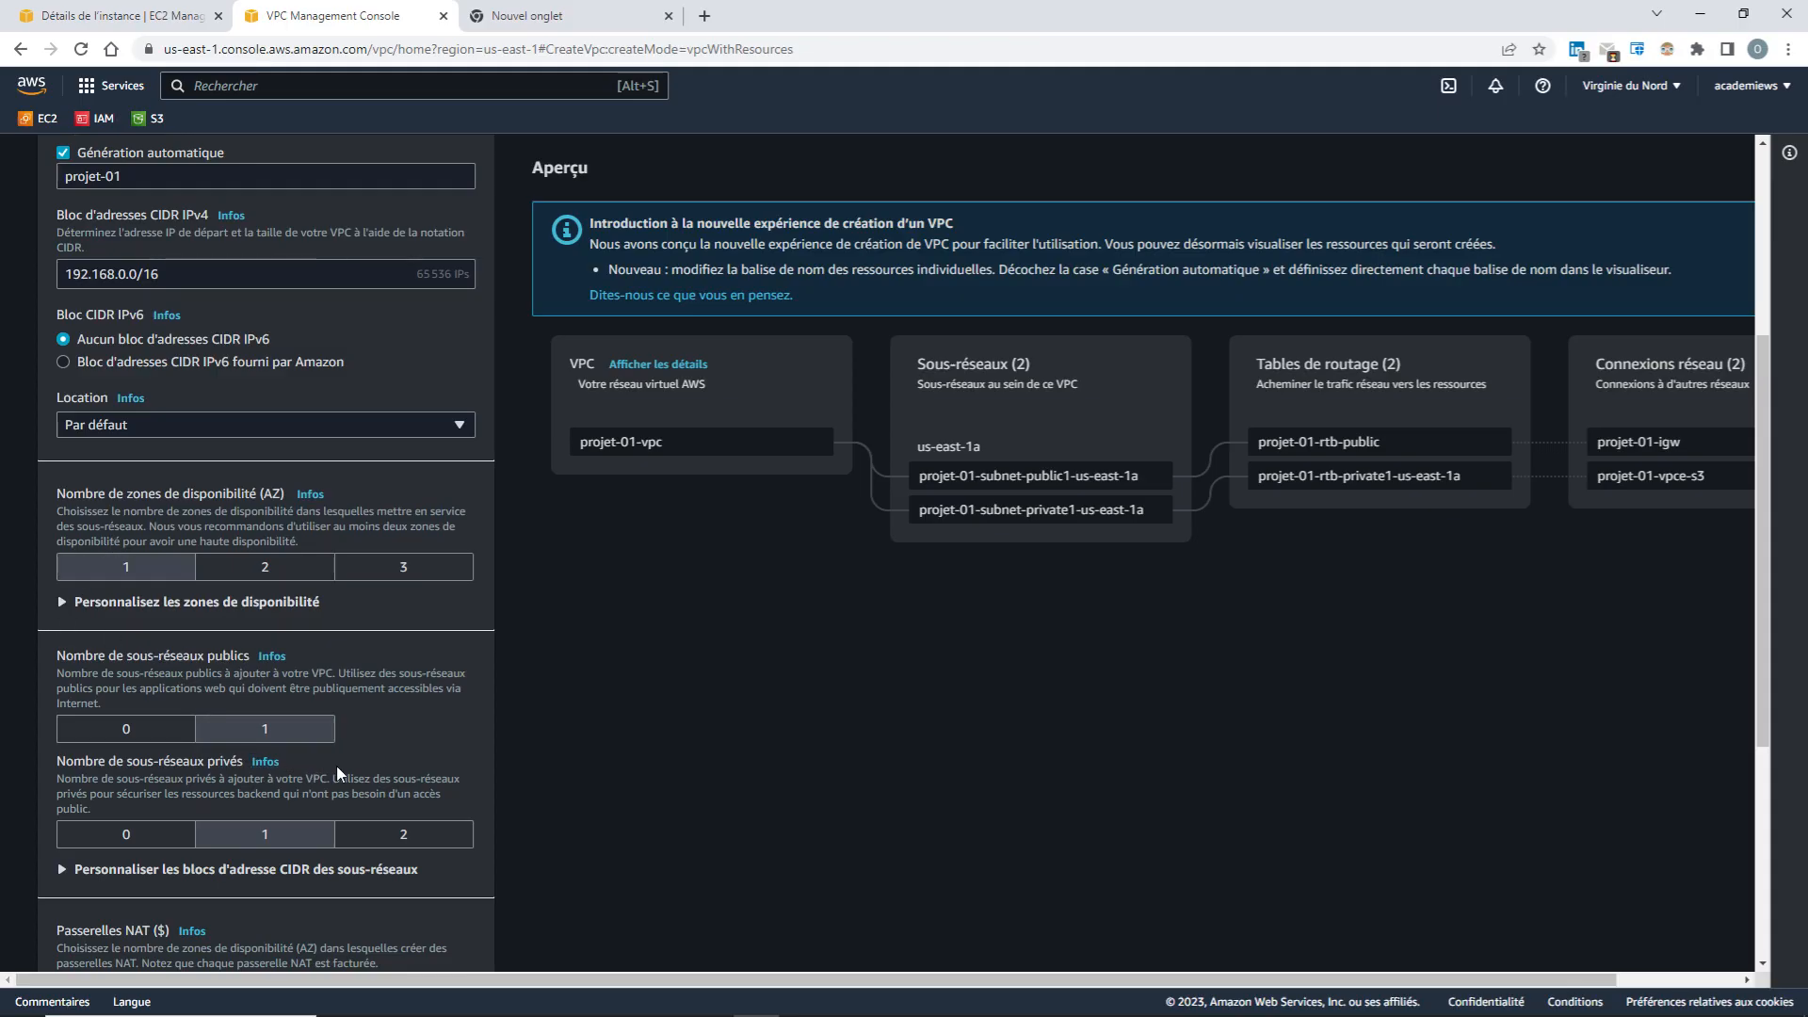
pyautogui.scroll(-2, 400, 753)
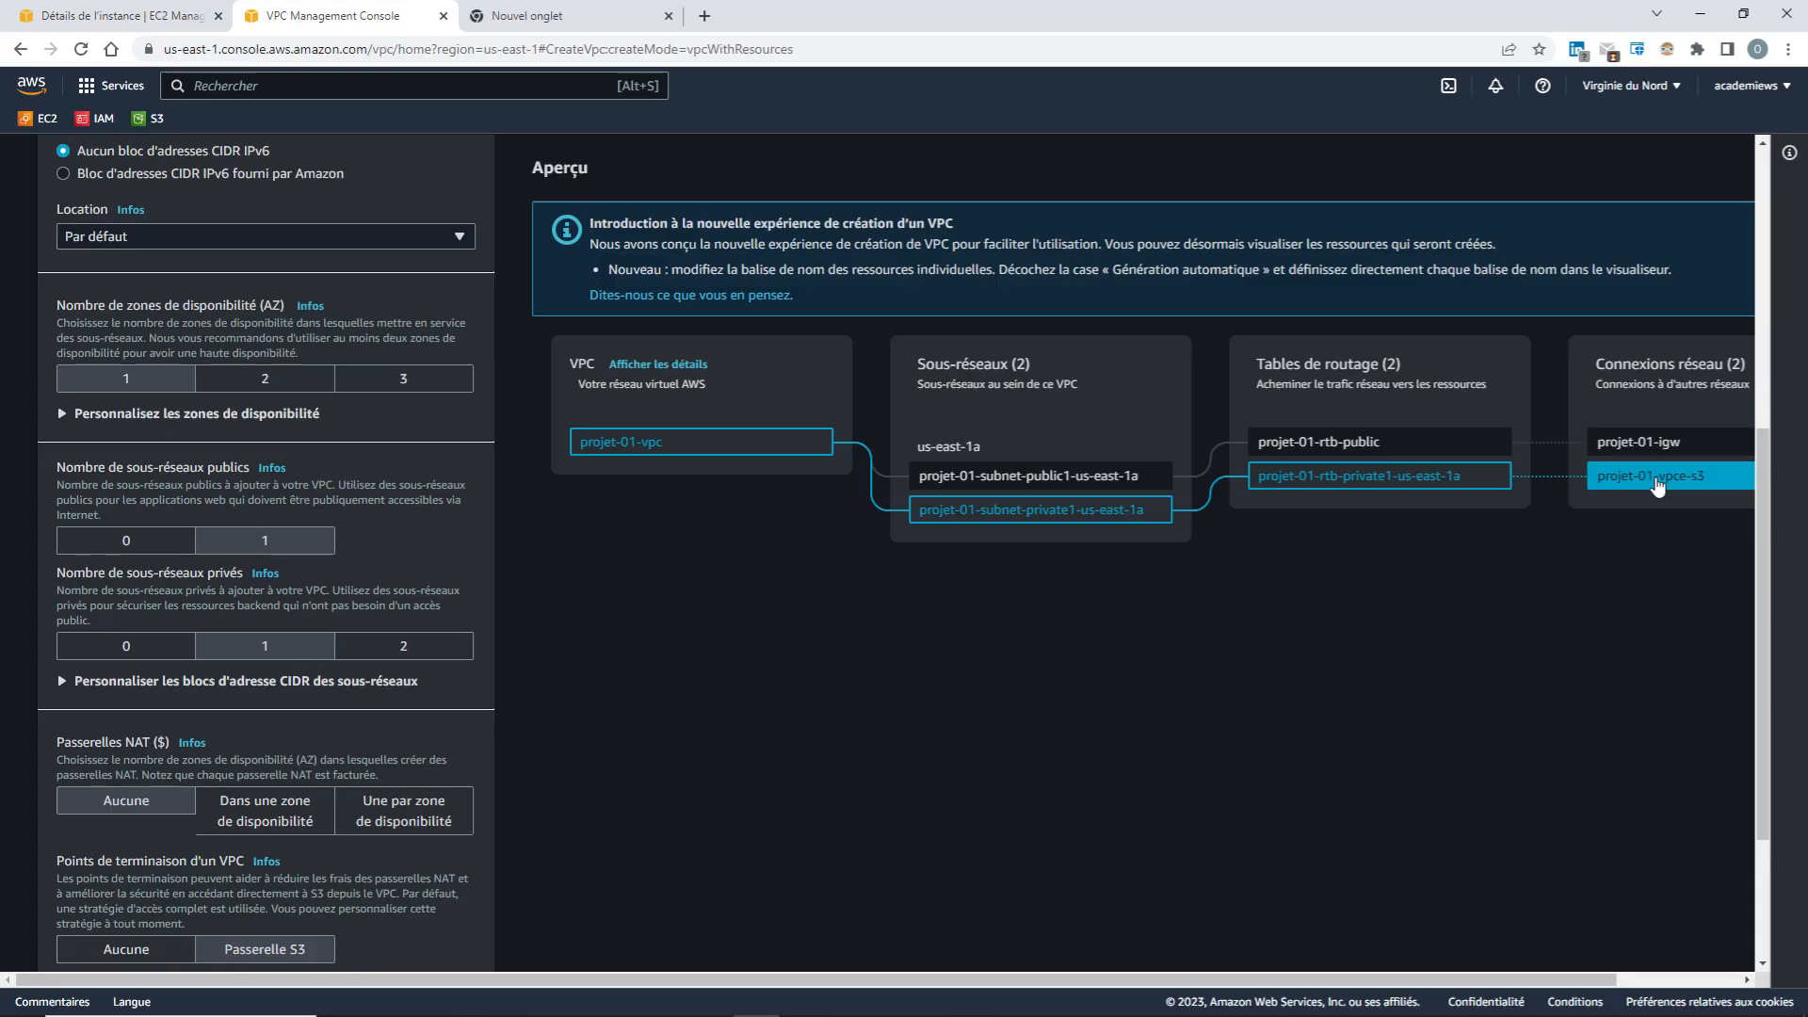
pyautogui.scroll(-2, 475, 849)
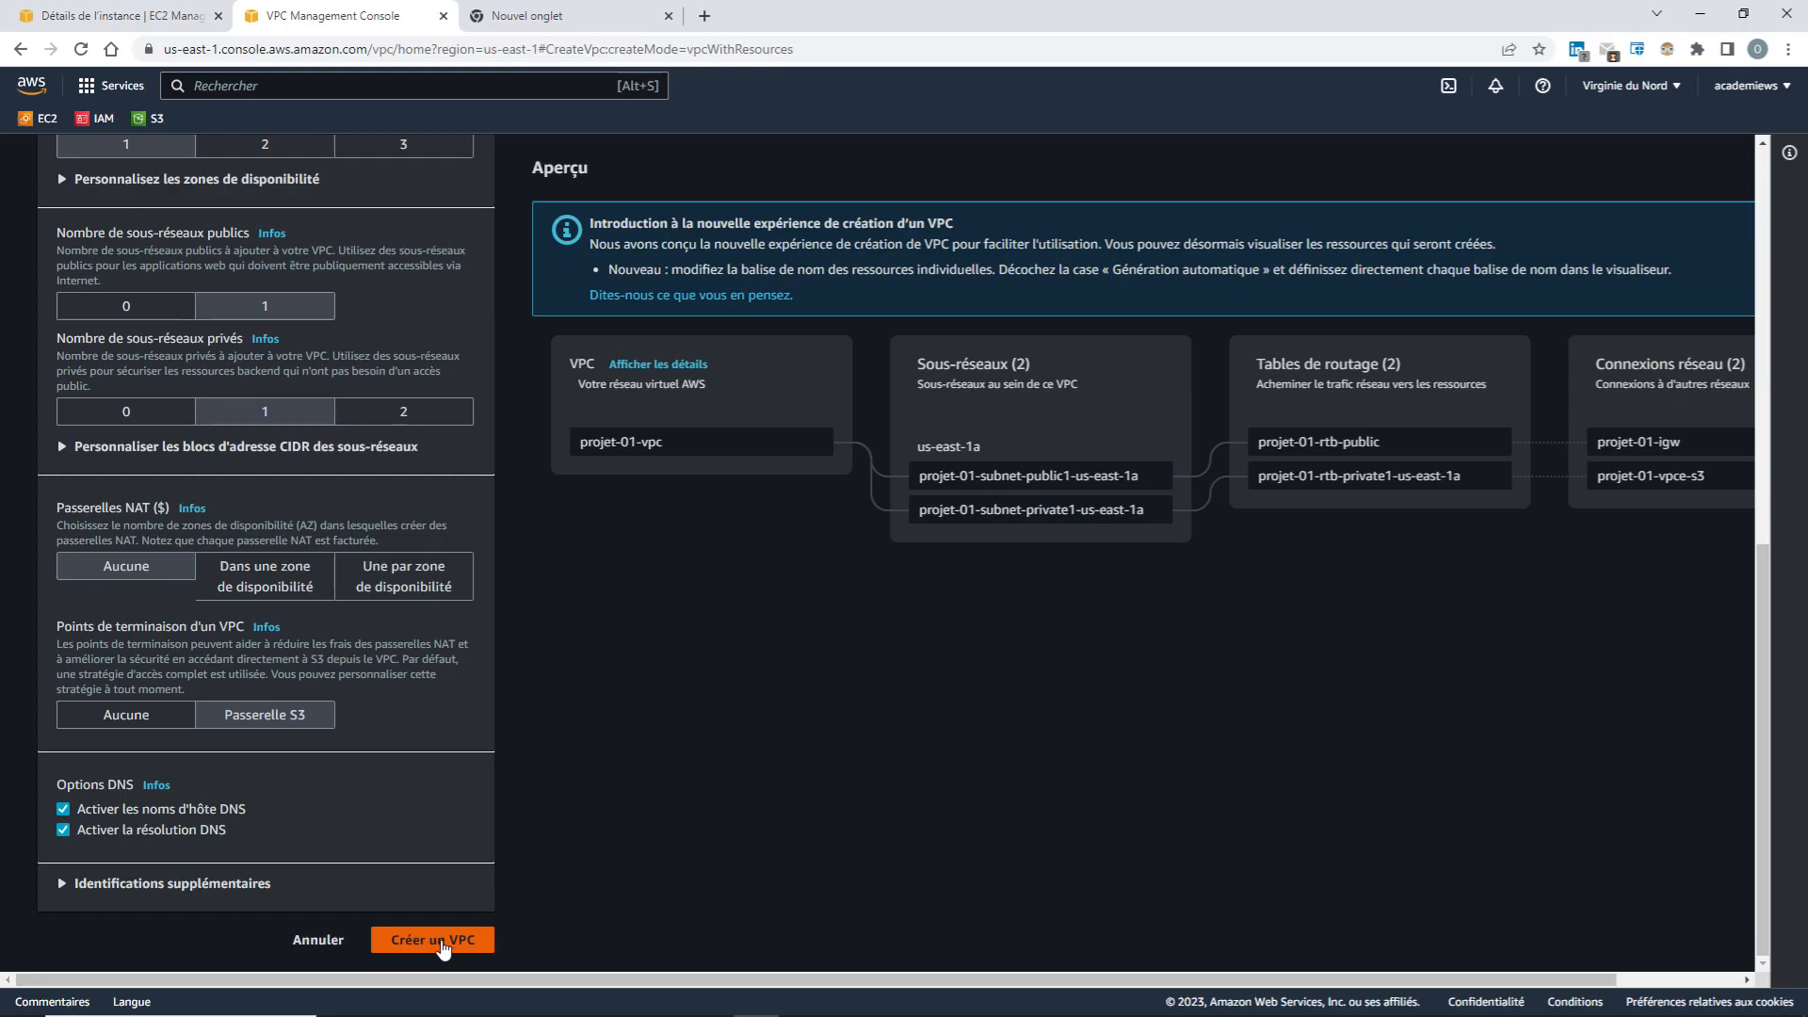
pyautogui.click(441, 941)
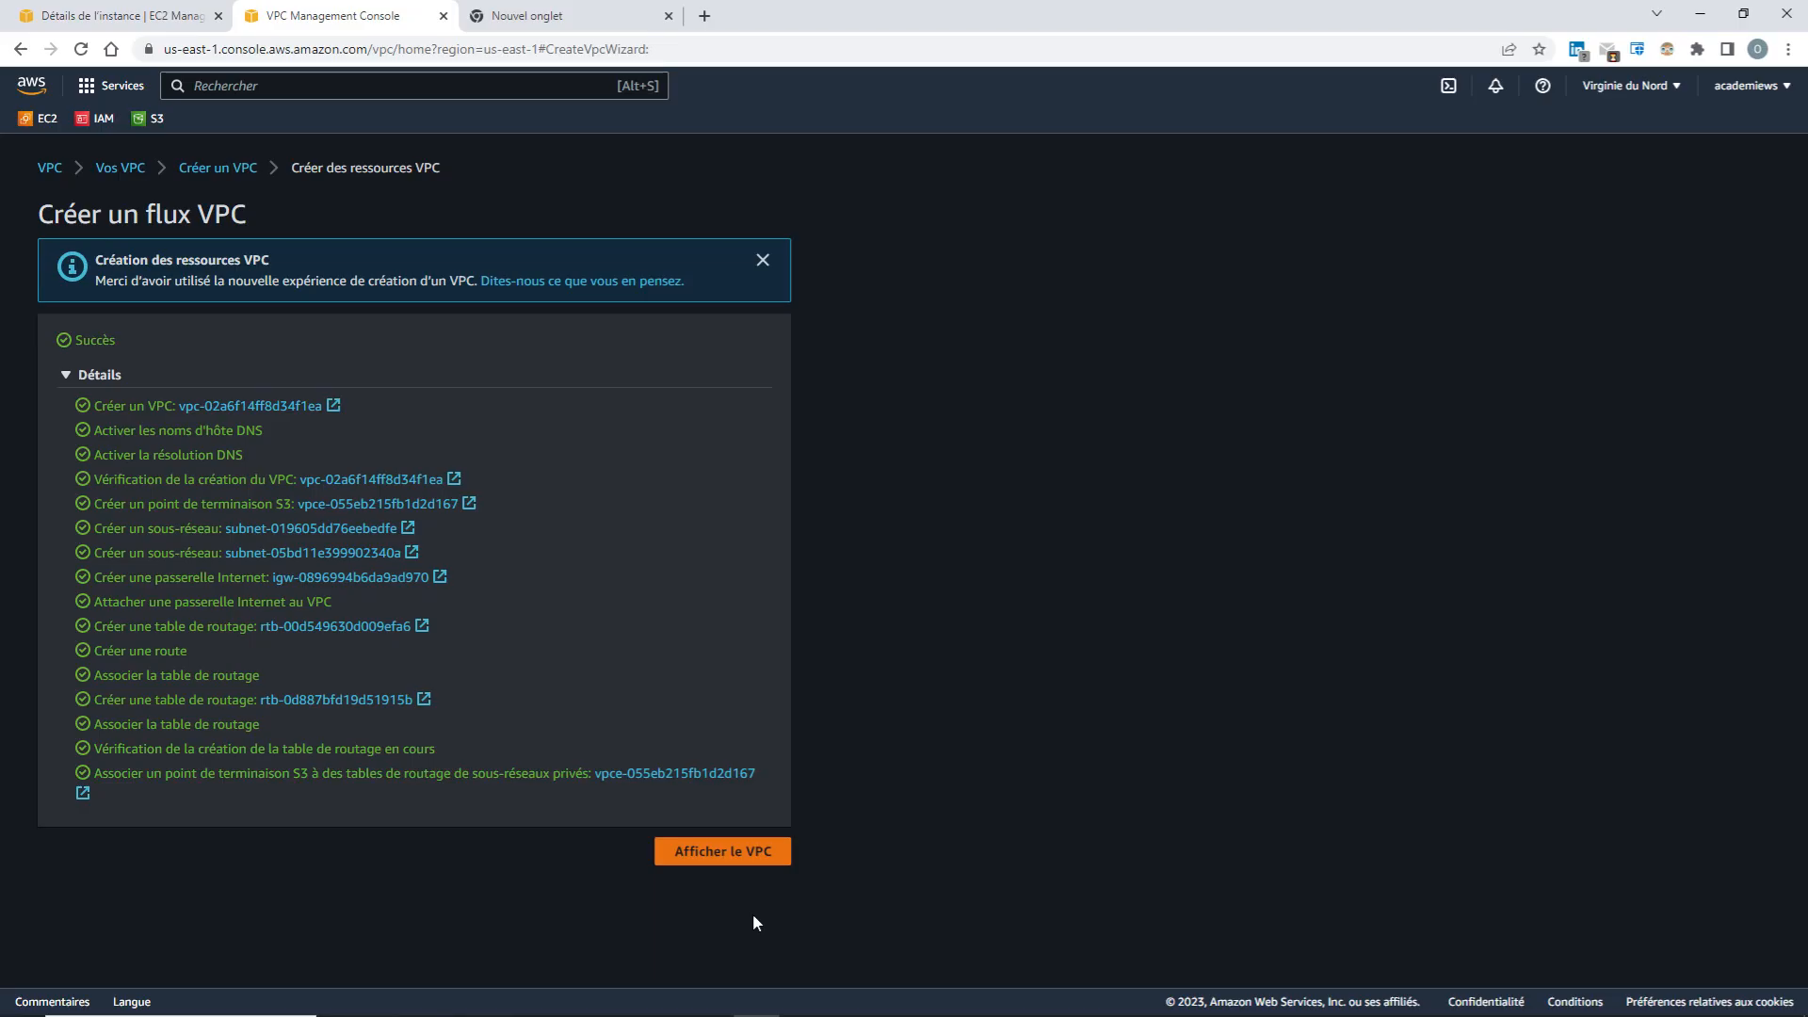
# Open the created VPC's details and inspect the routes of the projet-01-rtb-public route table, closing the blank browser tab
pyautogui.click(725, 853)
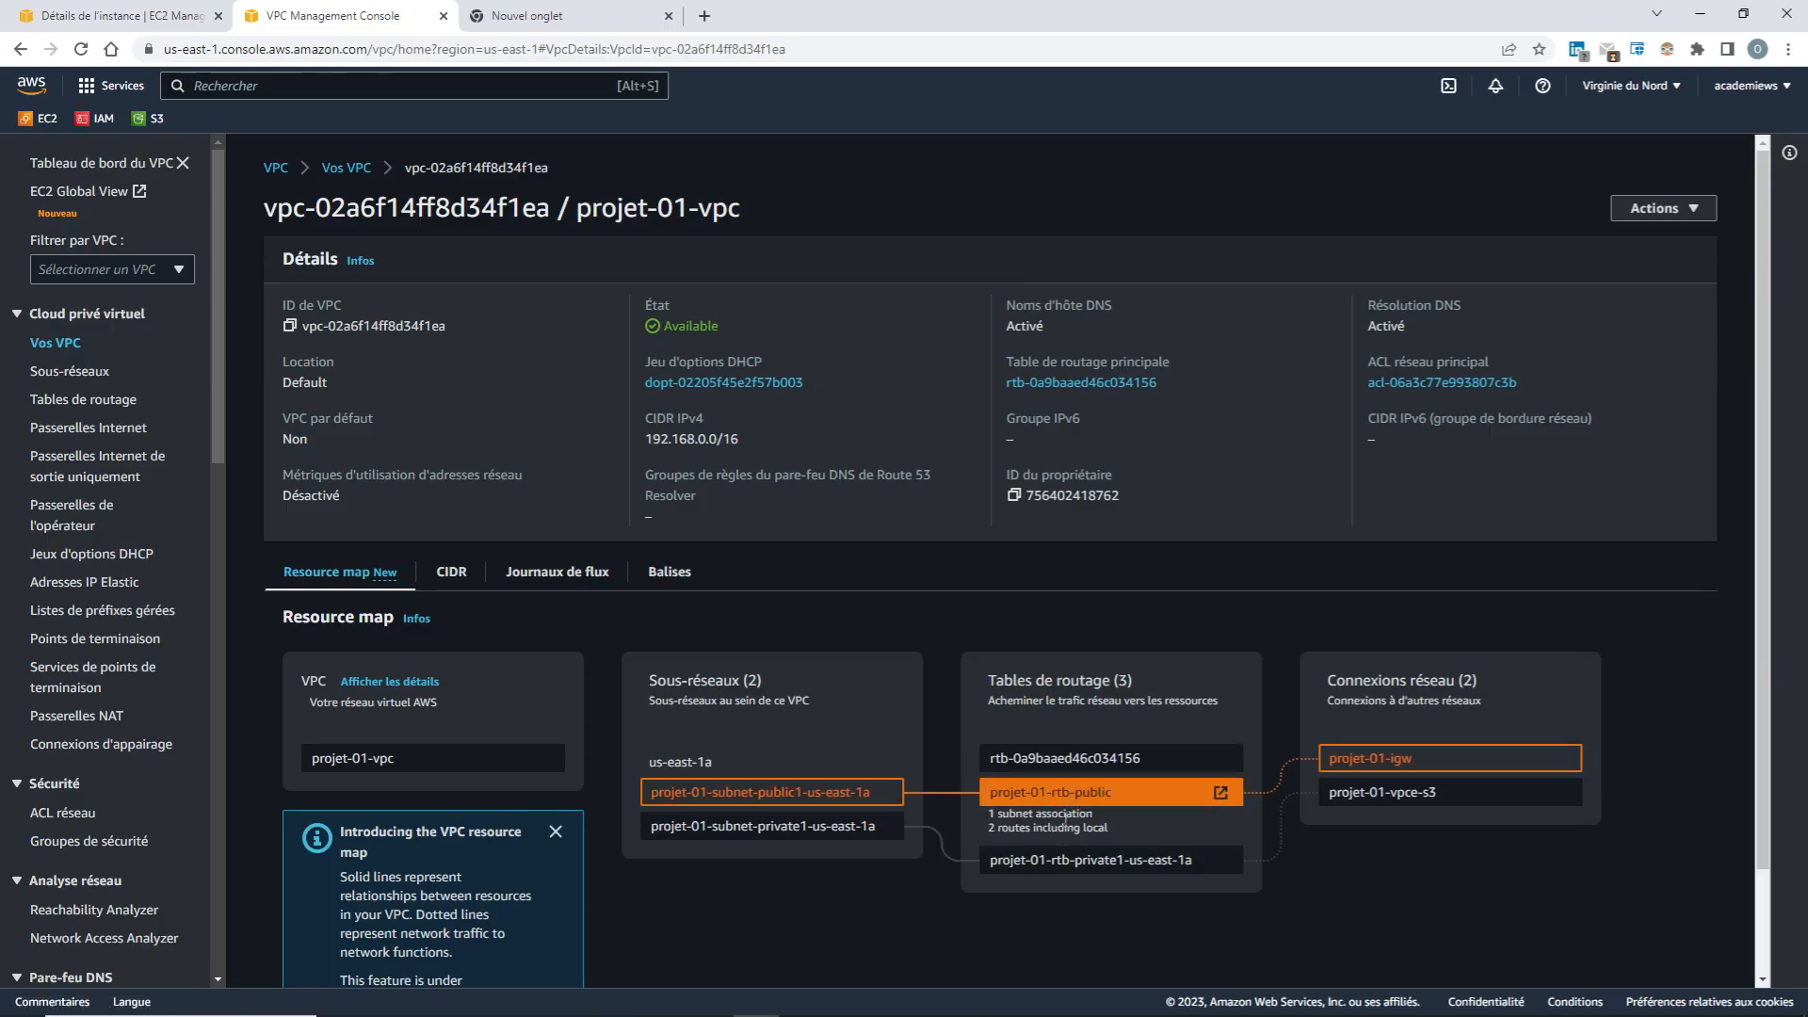
pyautogui.click(1221, 796)
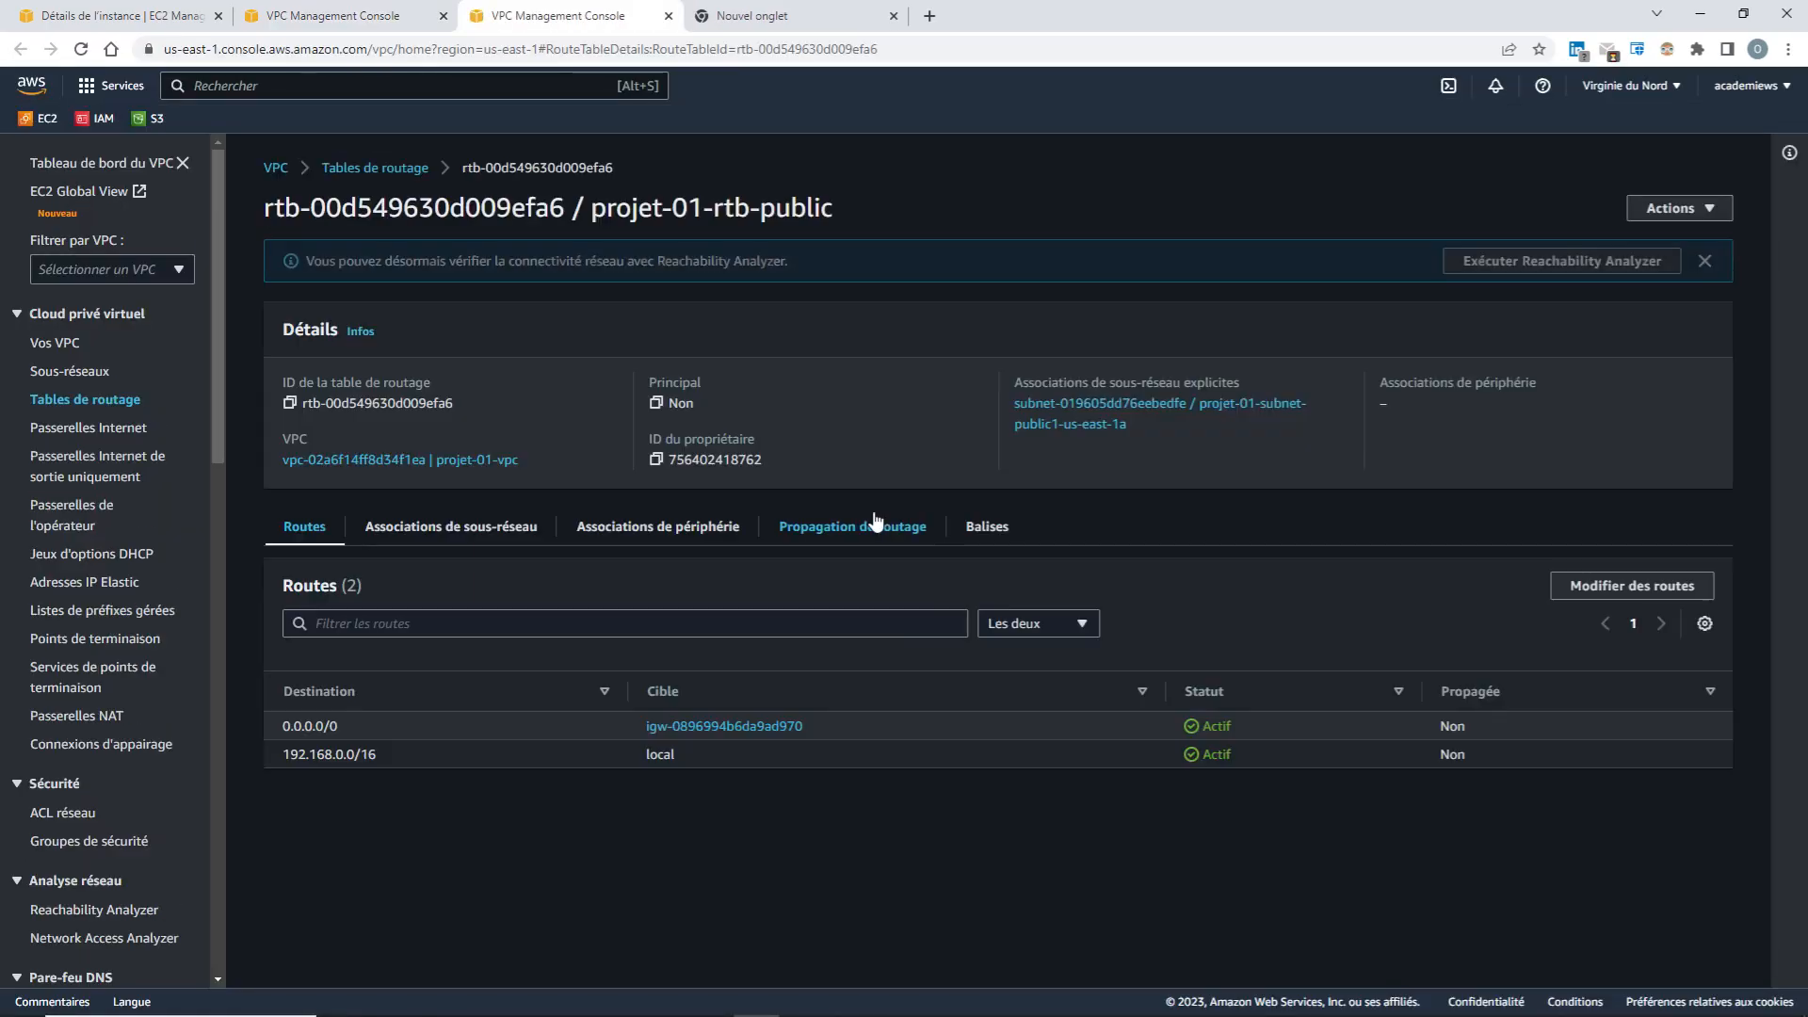
pyautogui.click(370, 19)
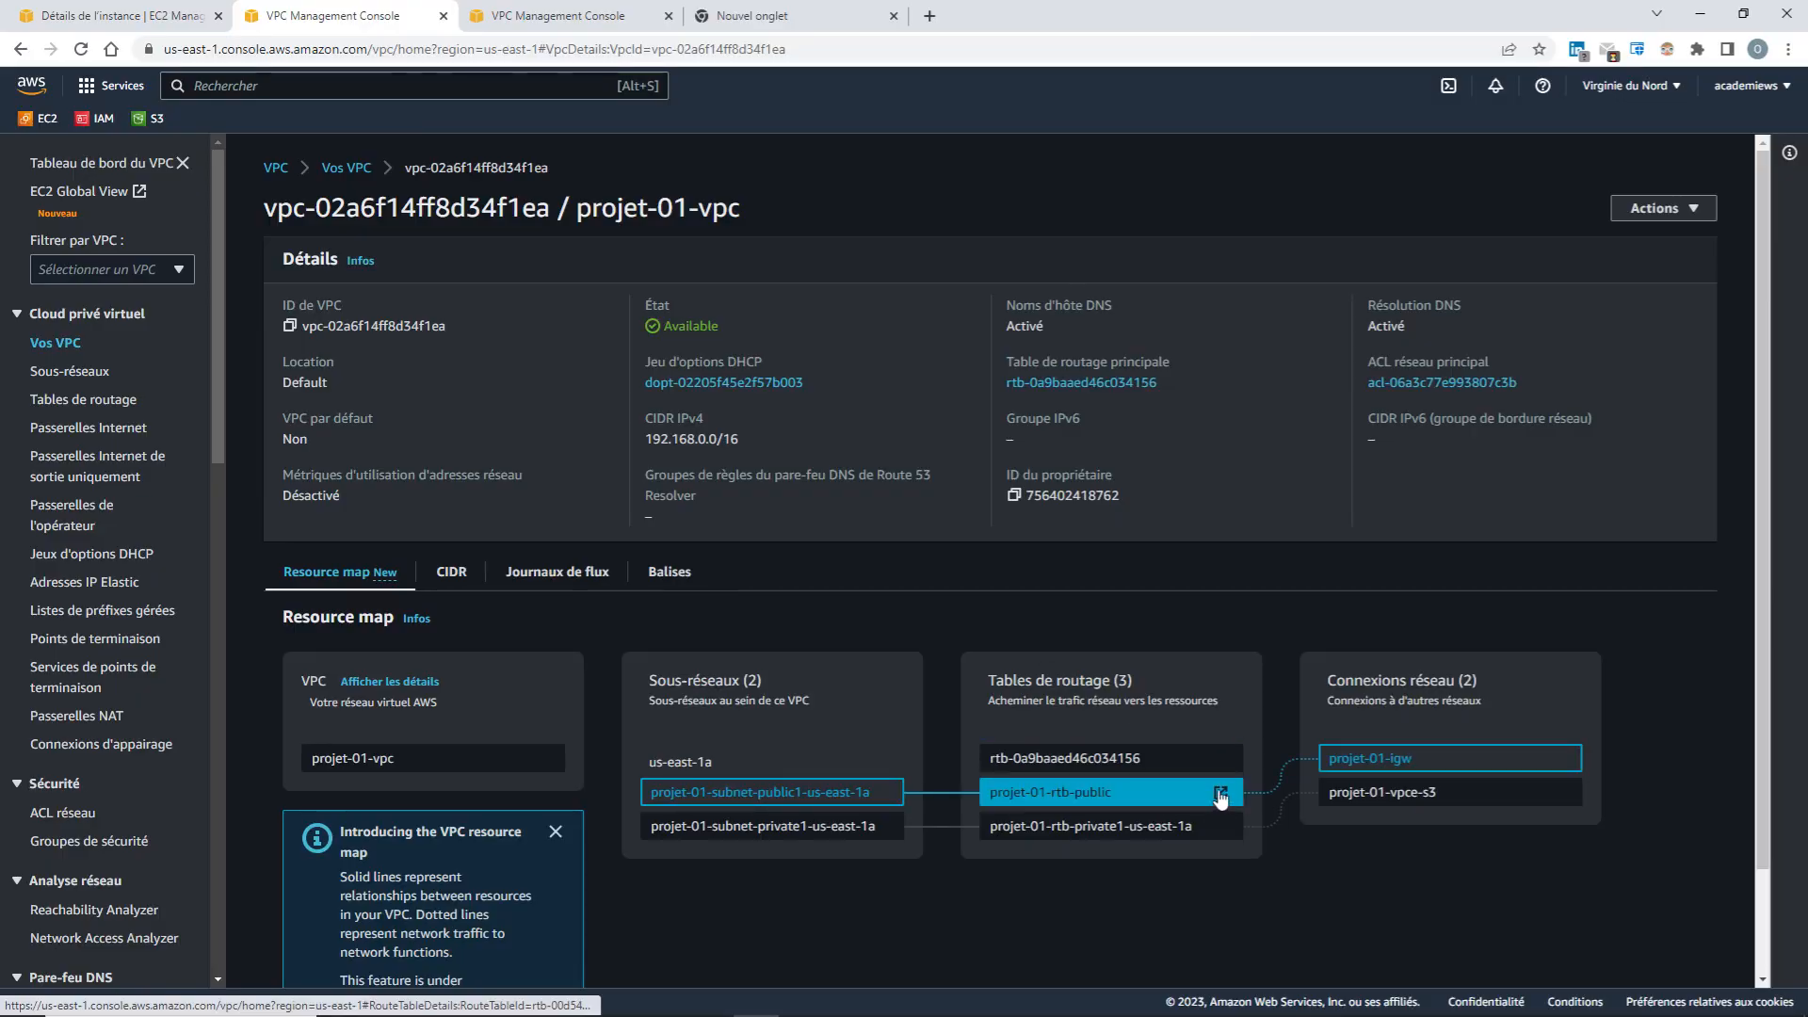
pyautogui.click(893, 16)
pyautogui.click(565, 16)
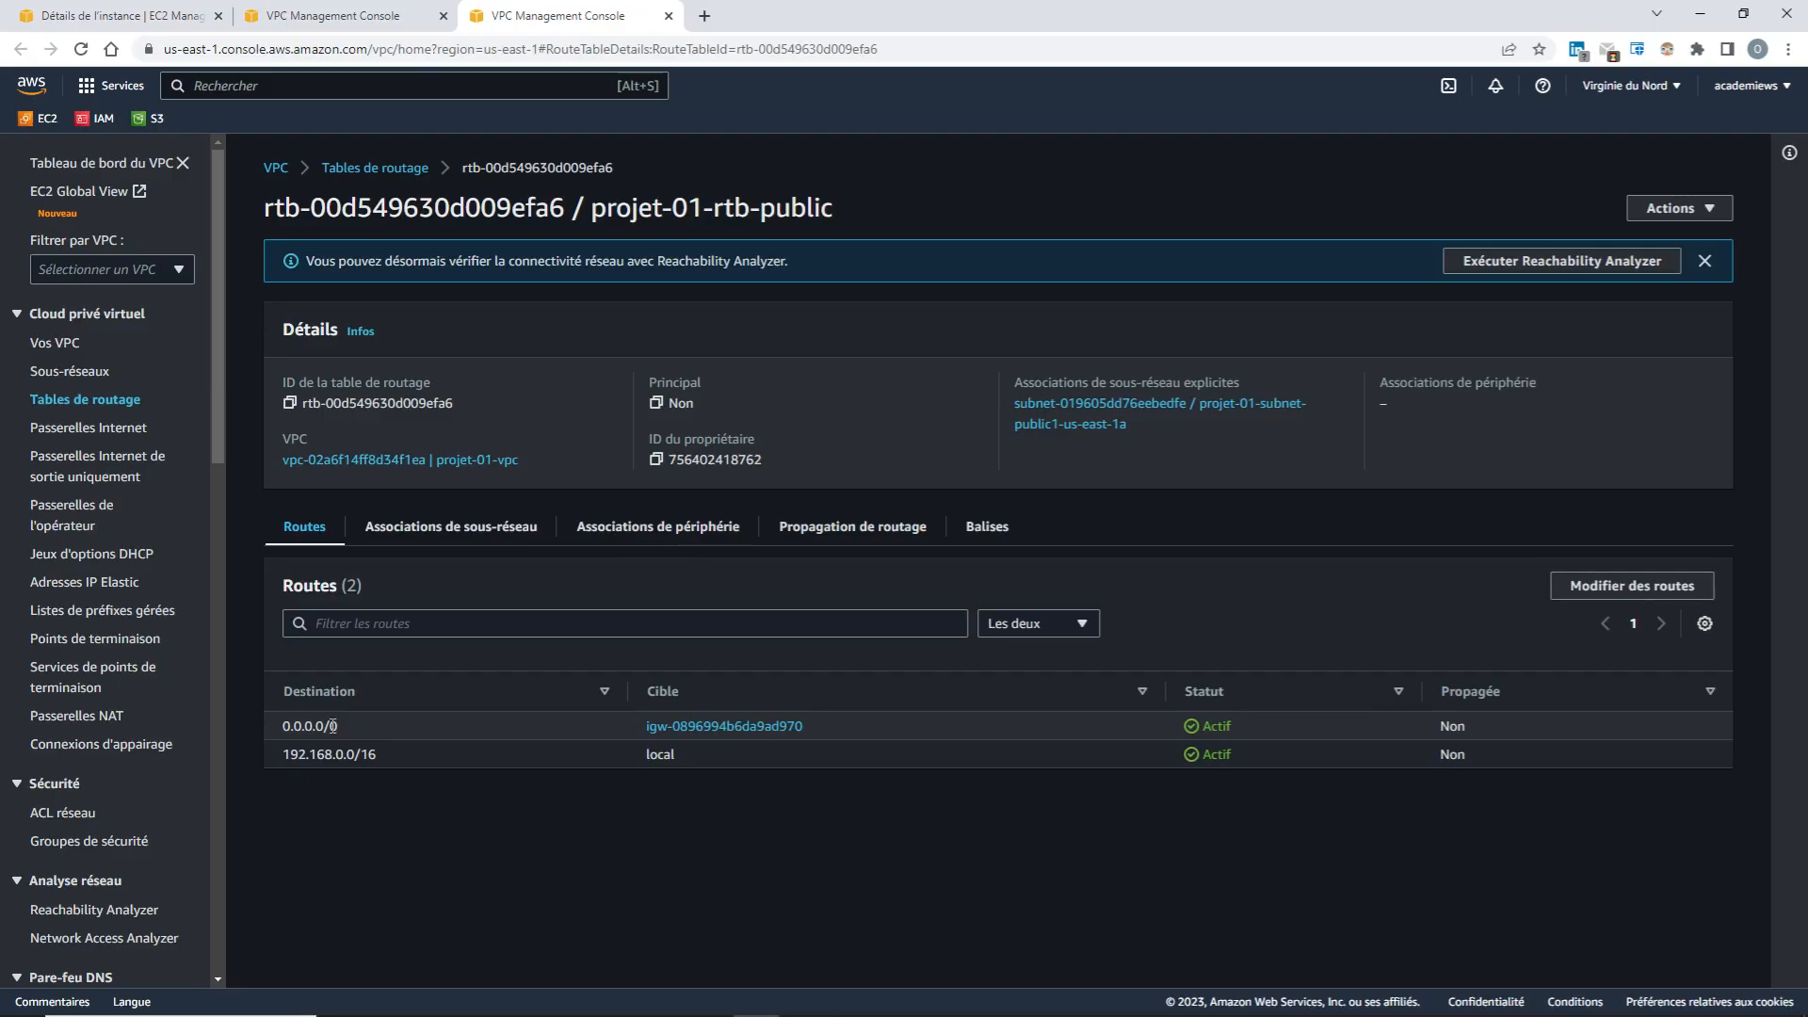
# Open the internet gateway targeted by the public route table's 0.0.0.0/0 route and examine its details
pyautogui.click(720, 730)
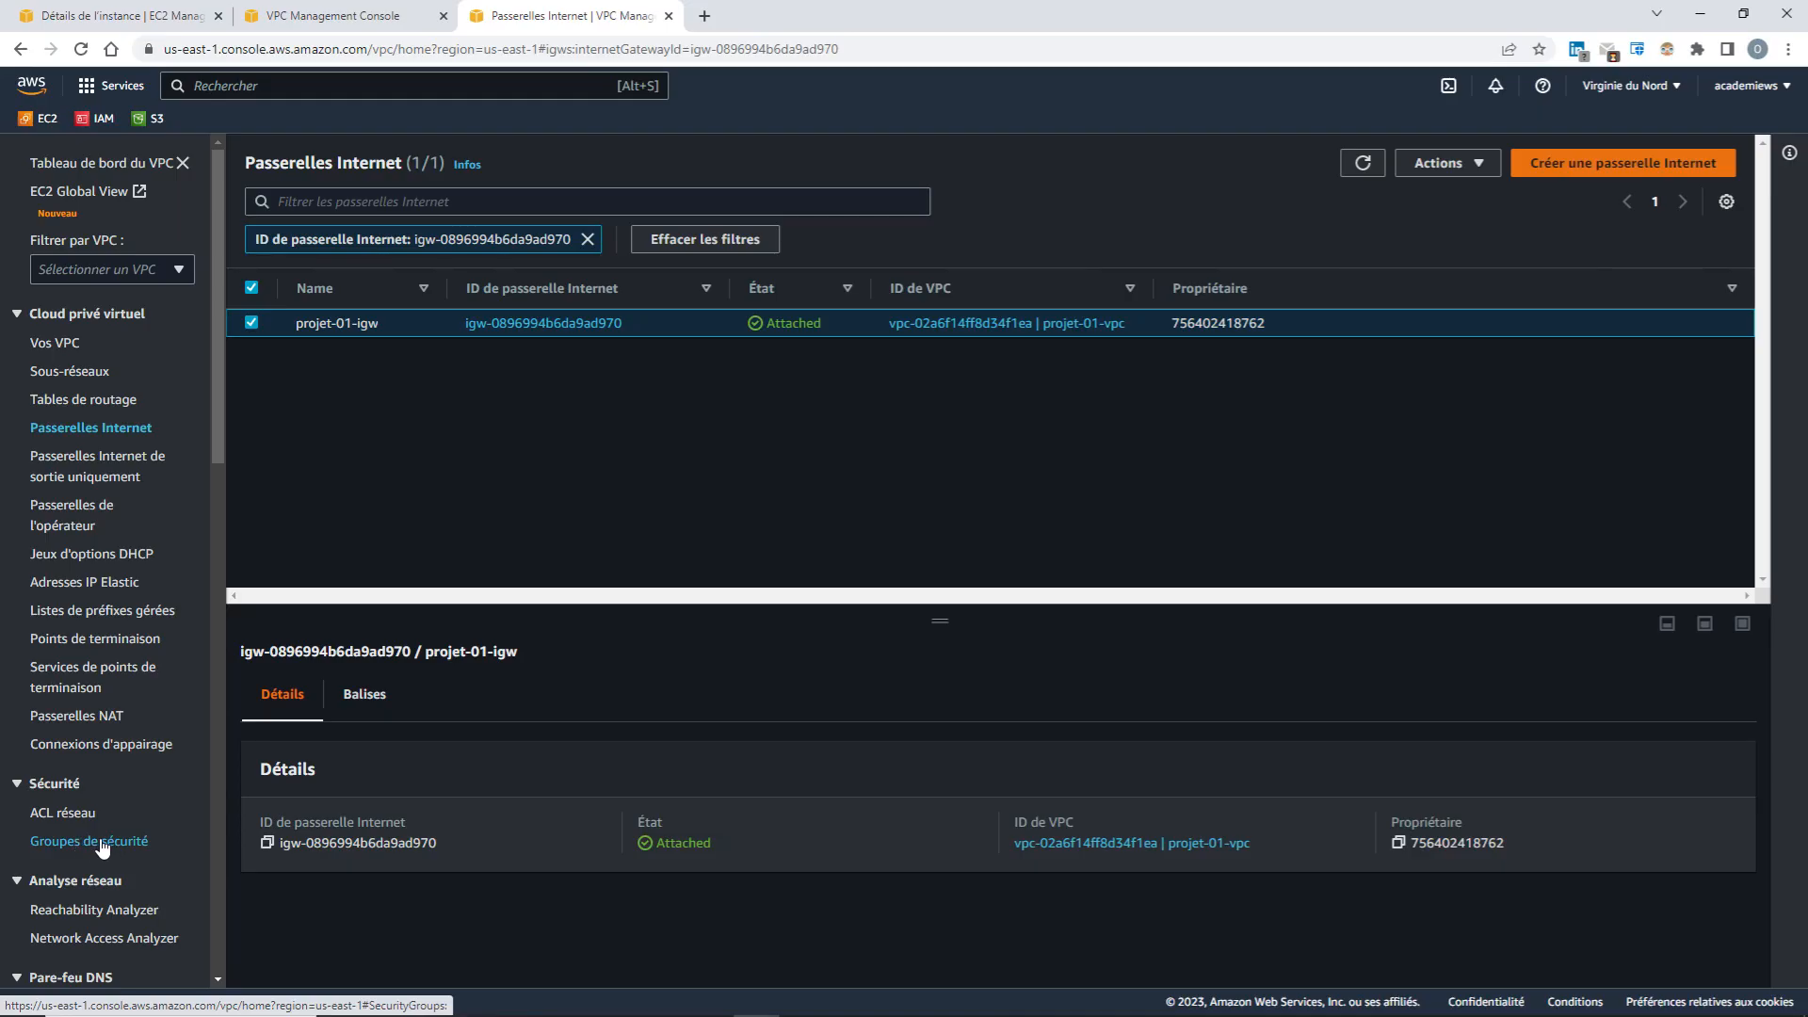
pyautogui.scroll(-3, 102, 847)
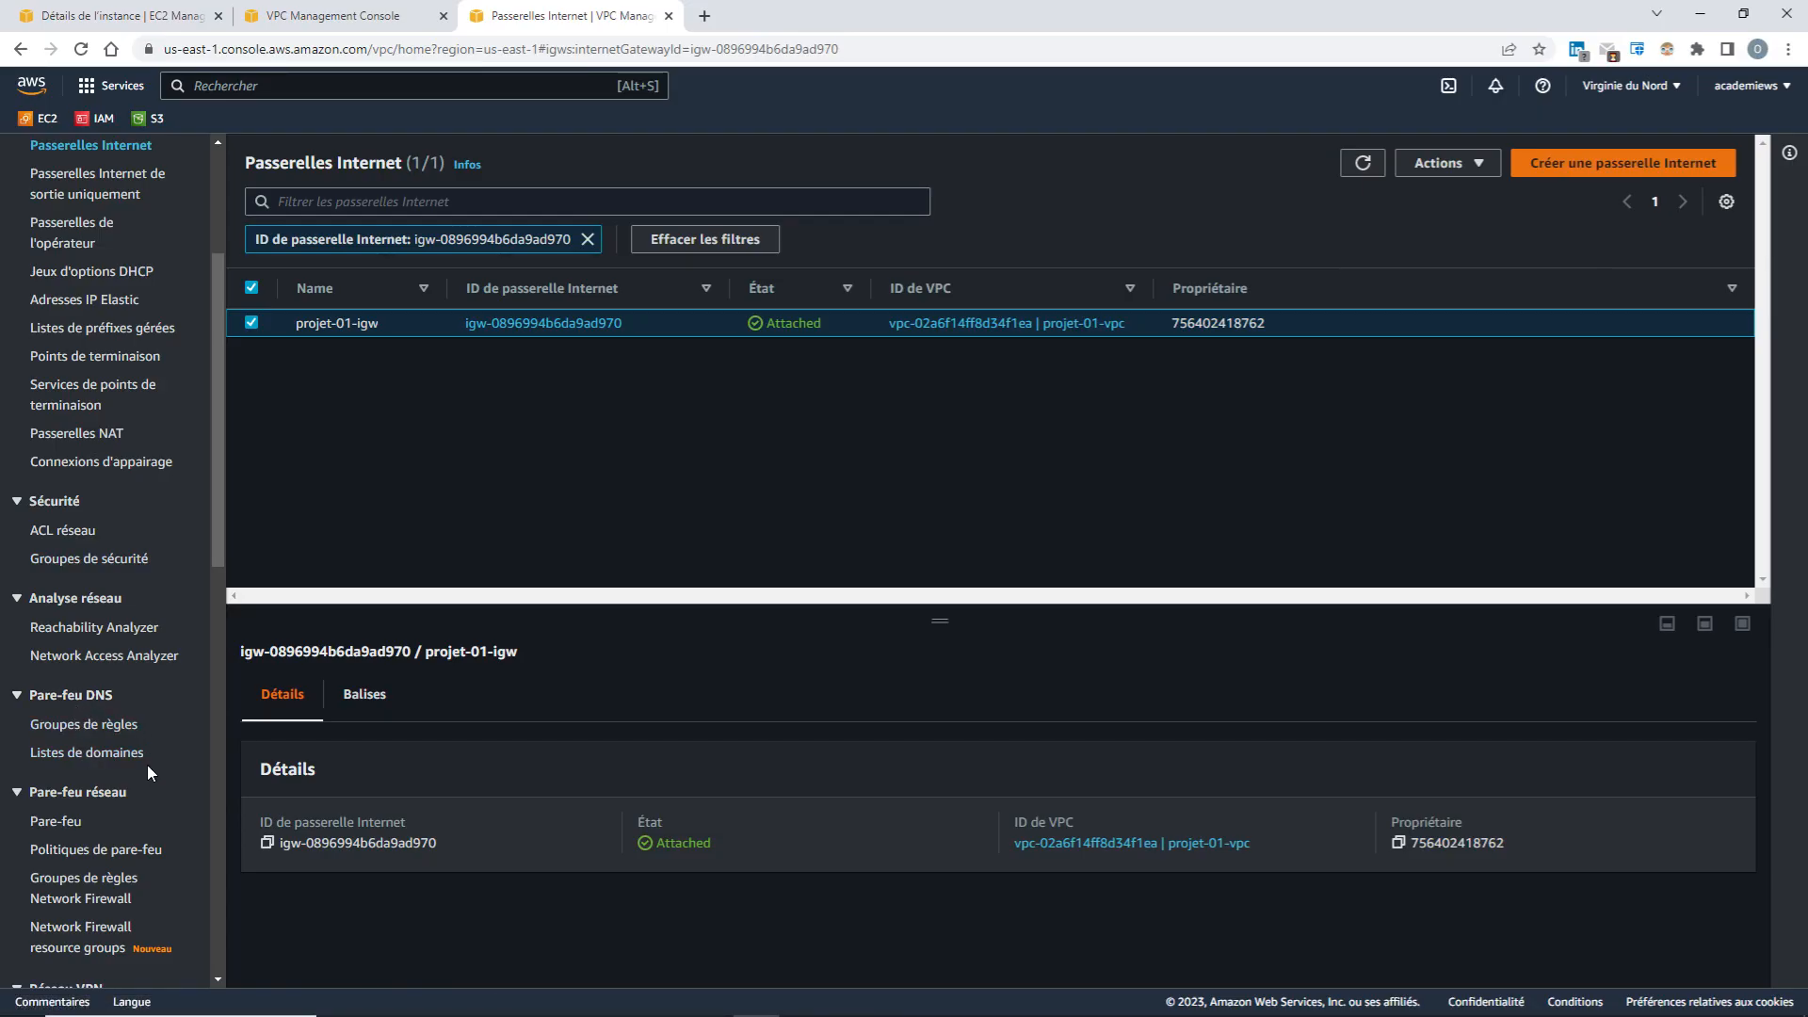
pyautogui.scroll(3, 105, 780)
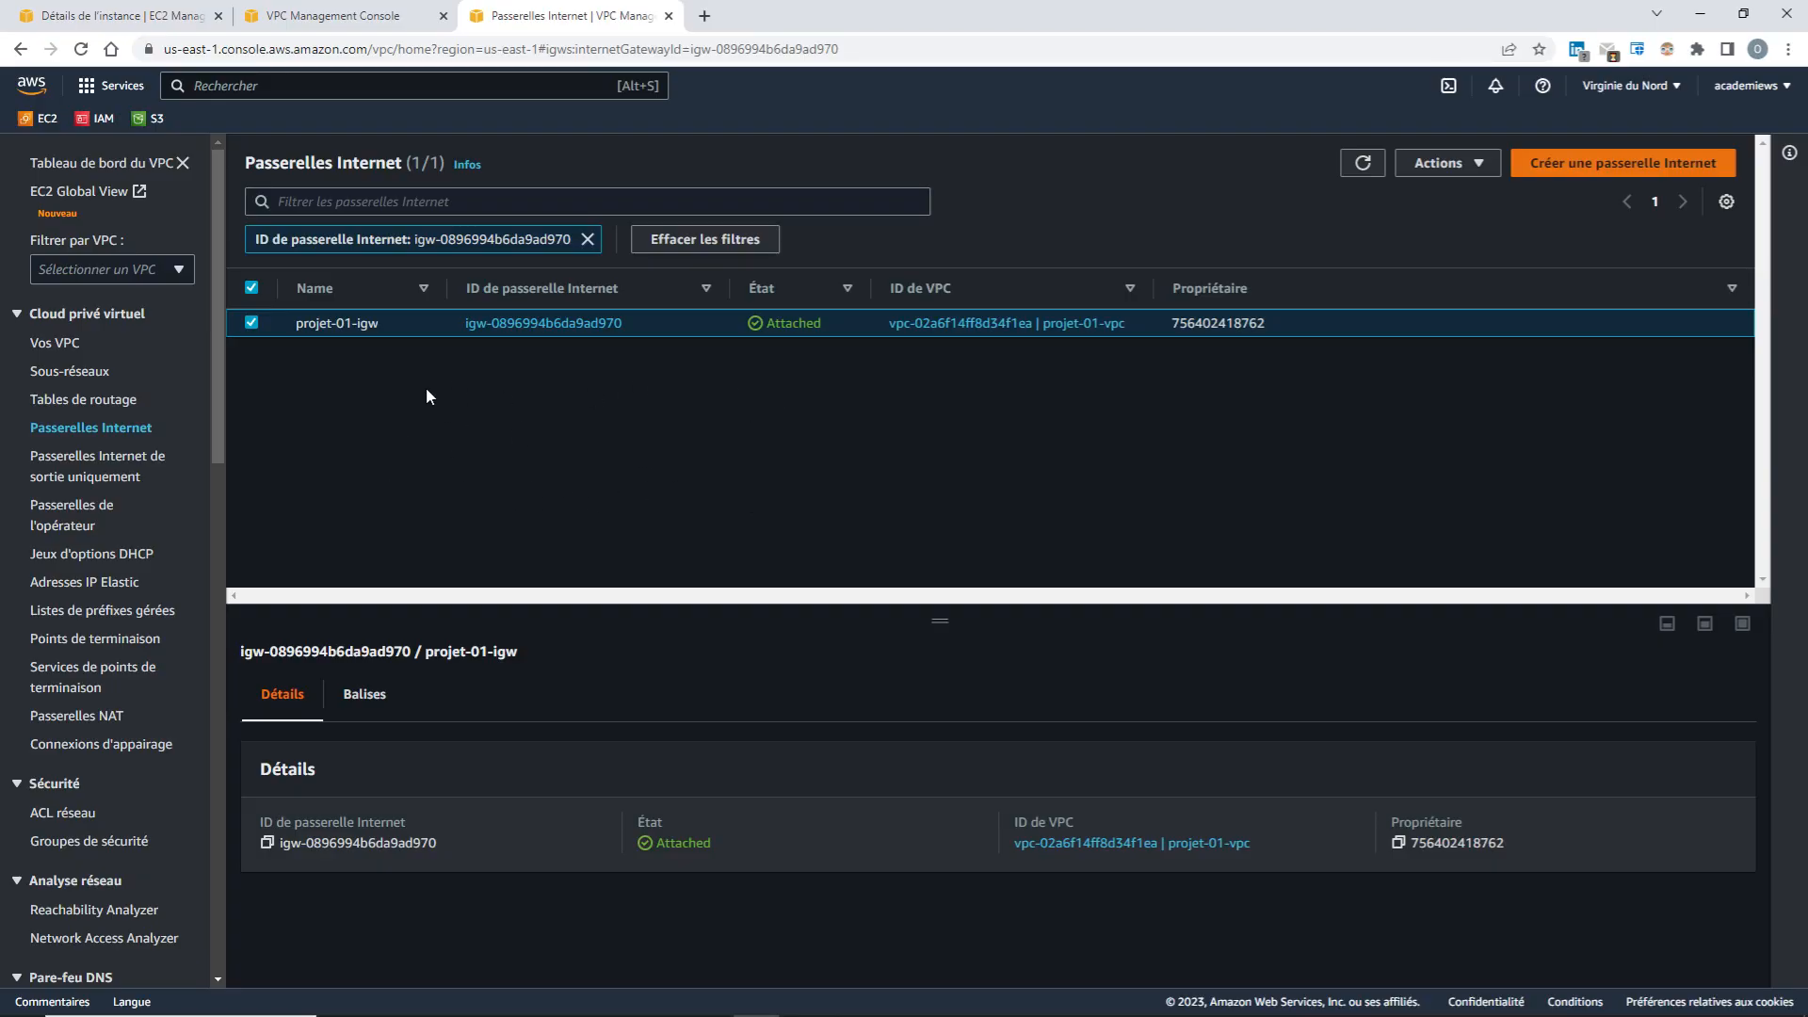
# Open the details of projet-01-vpc and examine how its subnets, route tables and network connections link in the resource map
pyautogui.click(55, 343)
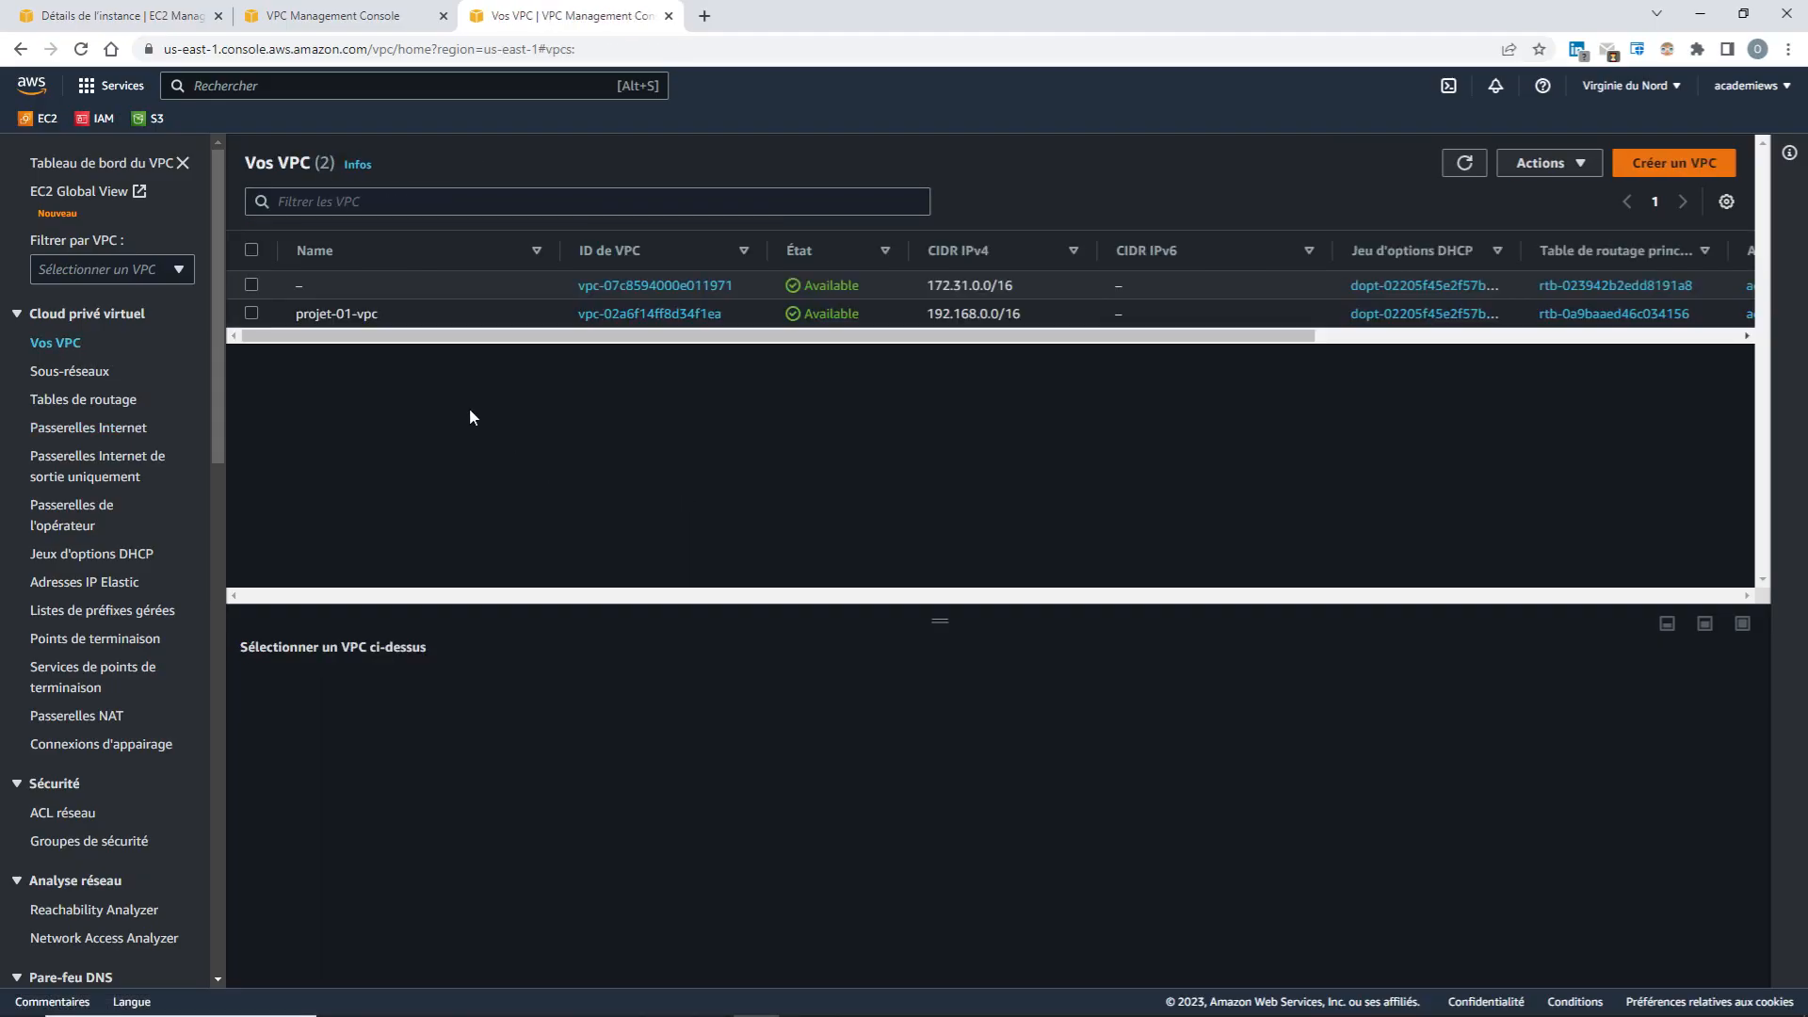
pyautogui.click(648, 314)
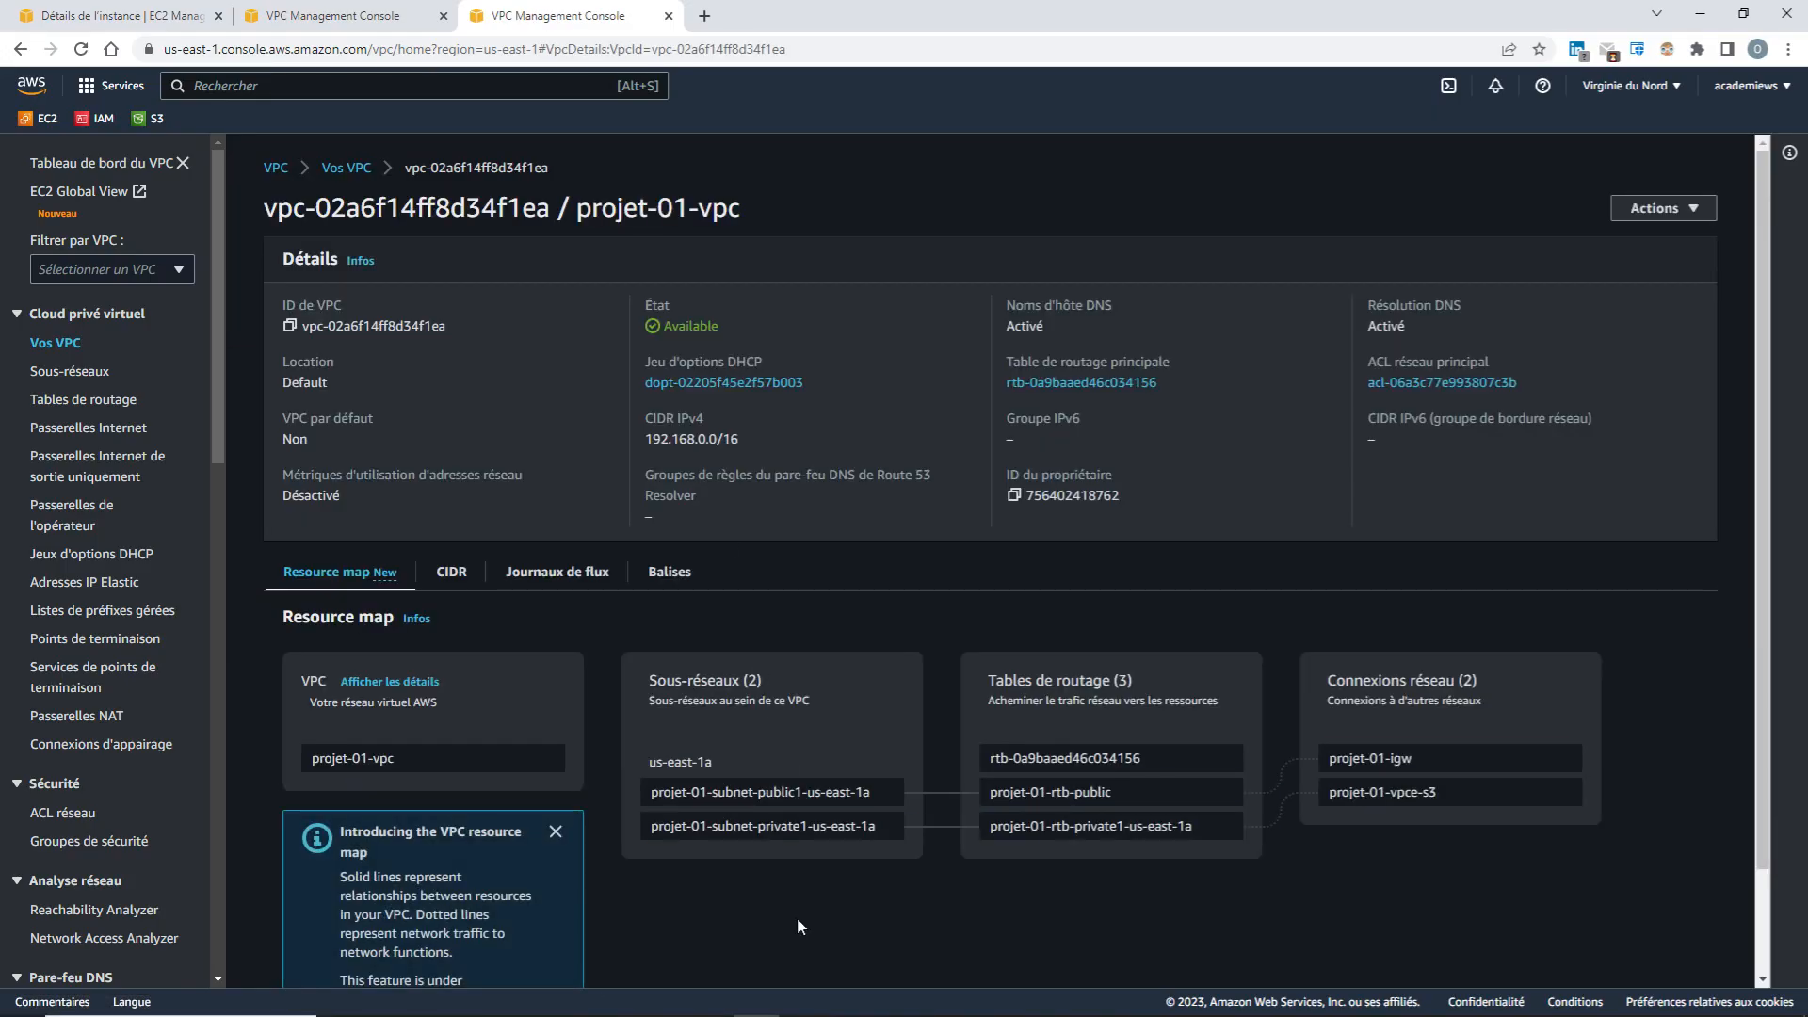
pyautogui.scroll(-1, 797, 917)
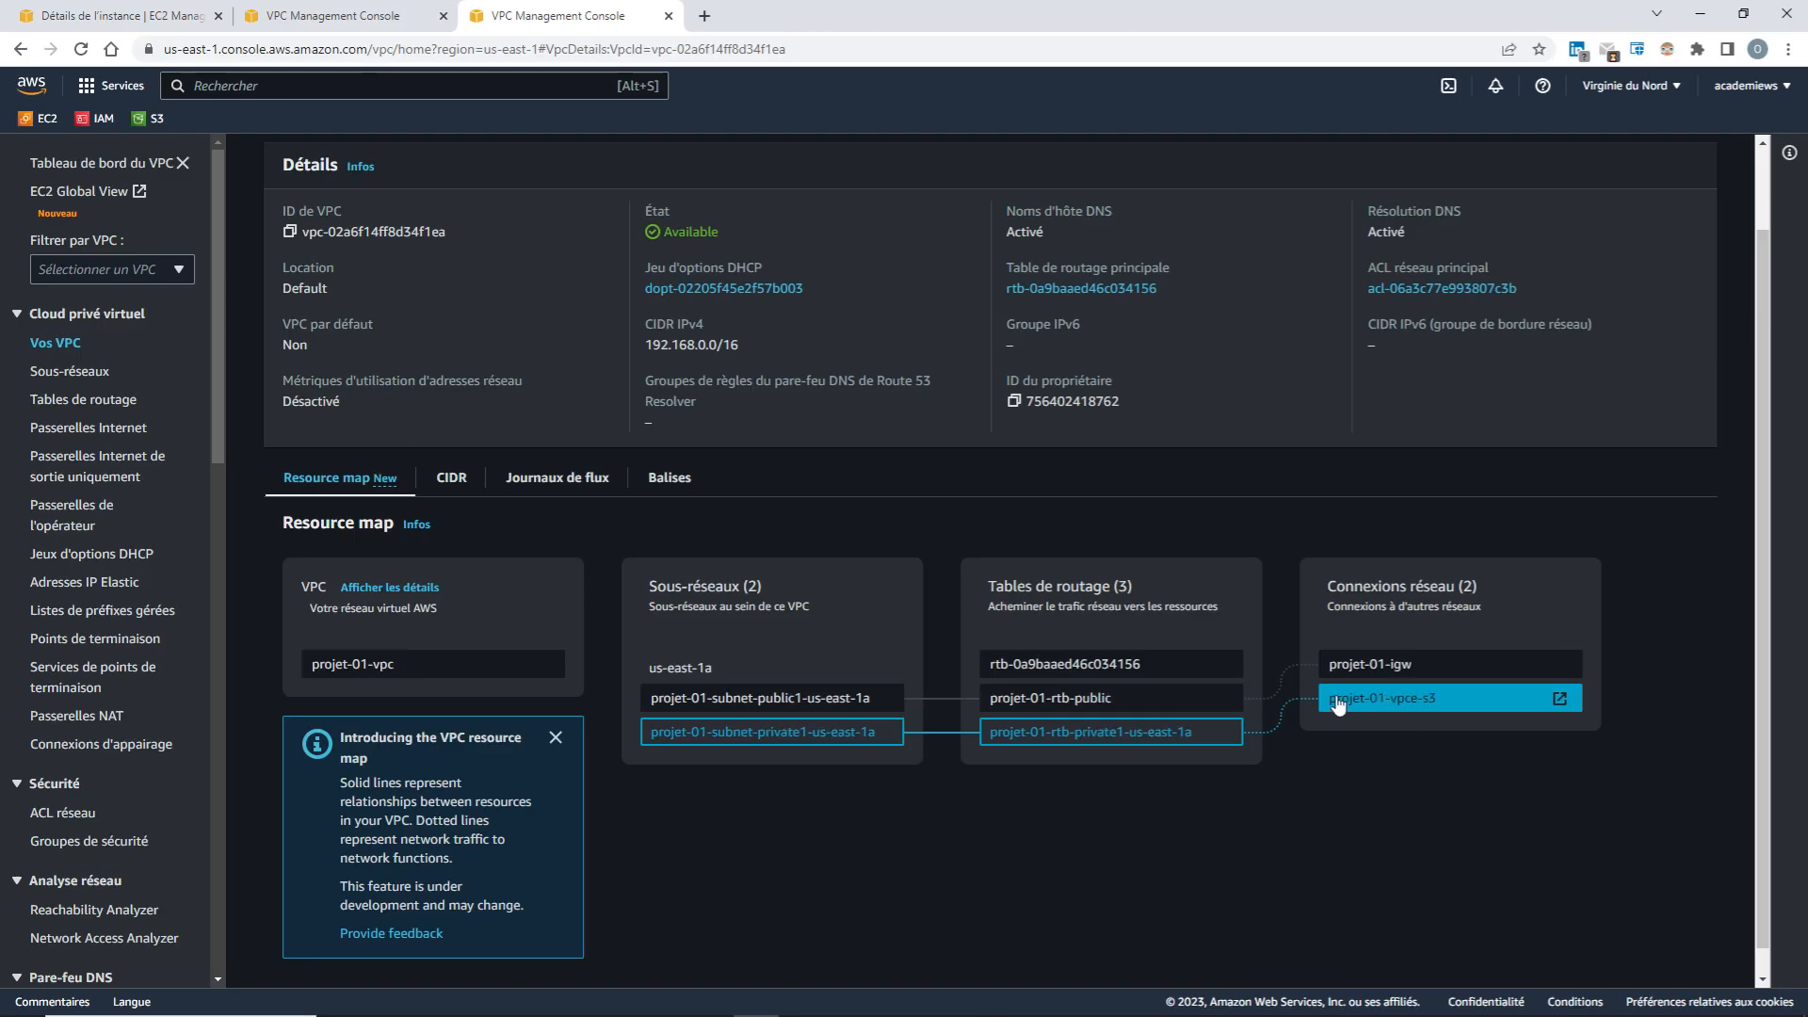
pyautogui.scroll(-1, 911, 876)
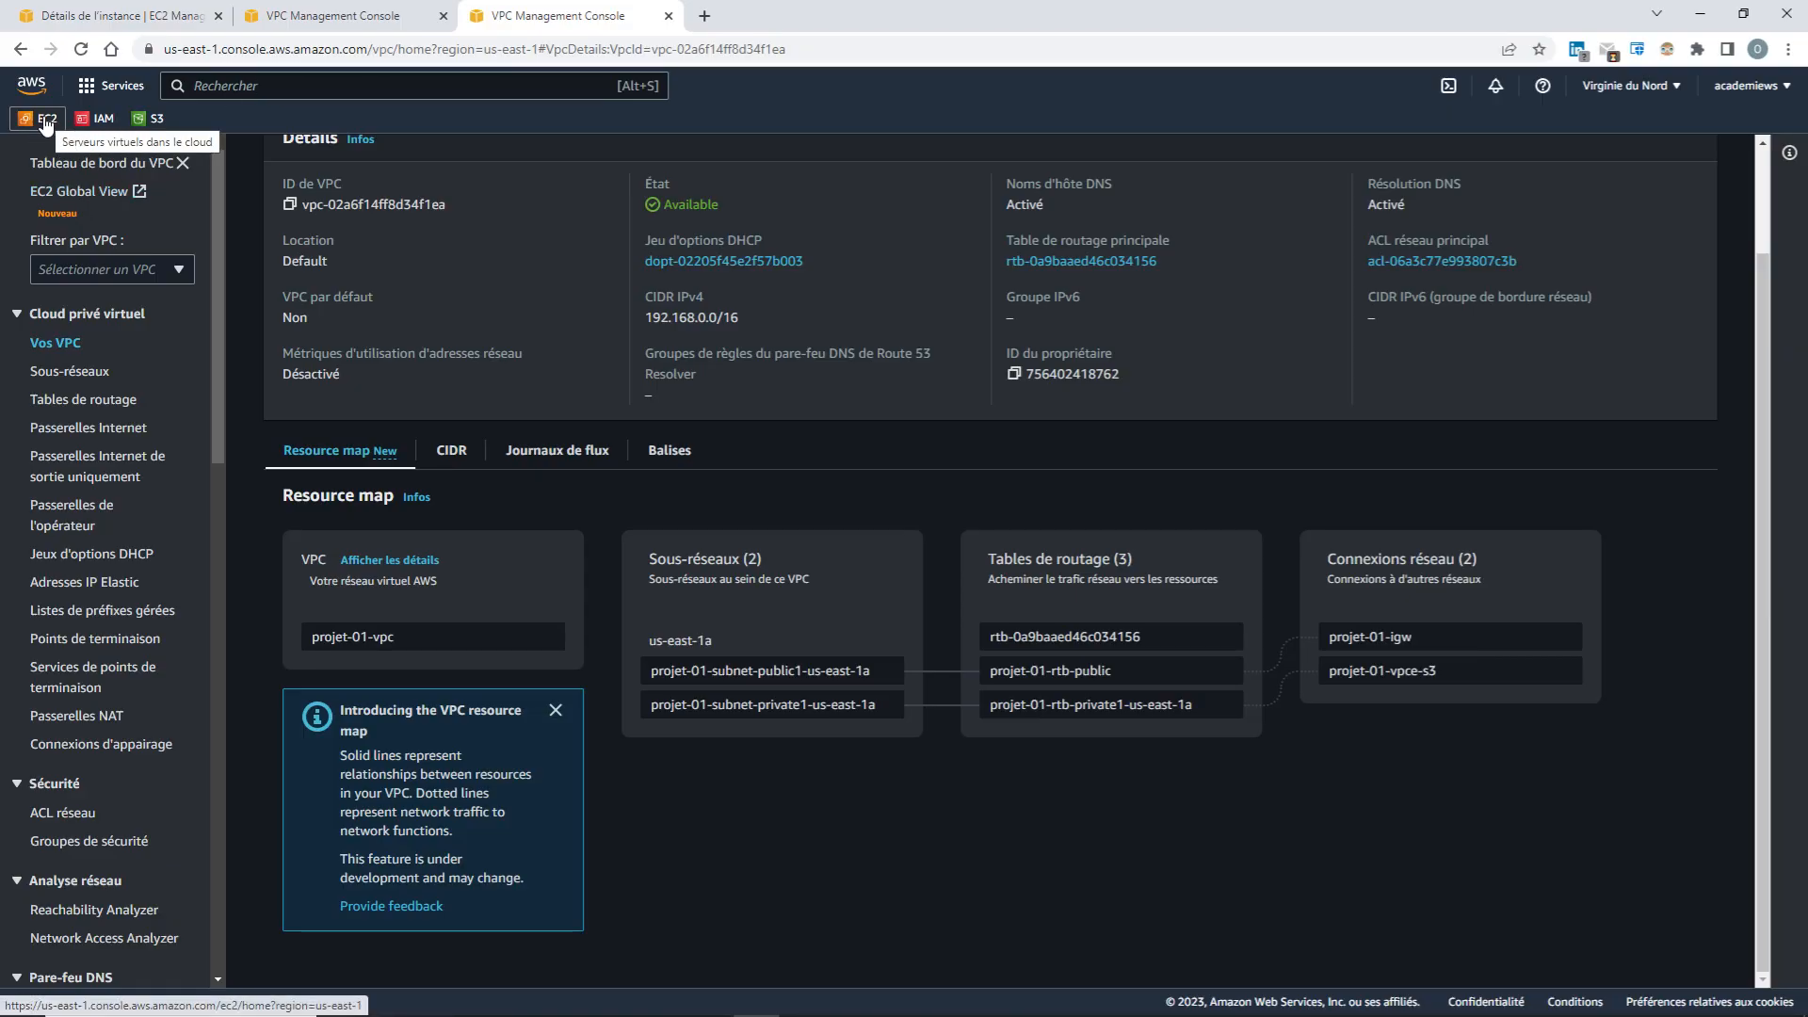
# Find the EC2 service by searching for "ec2" and open its AMI catalogue (Catalogue des AMI)
pyautogui.click(224, 85)
pyautogui.write('ec2')
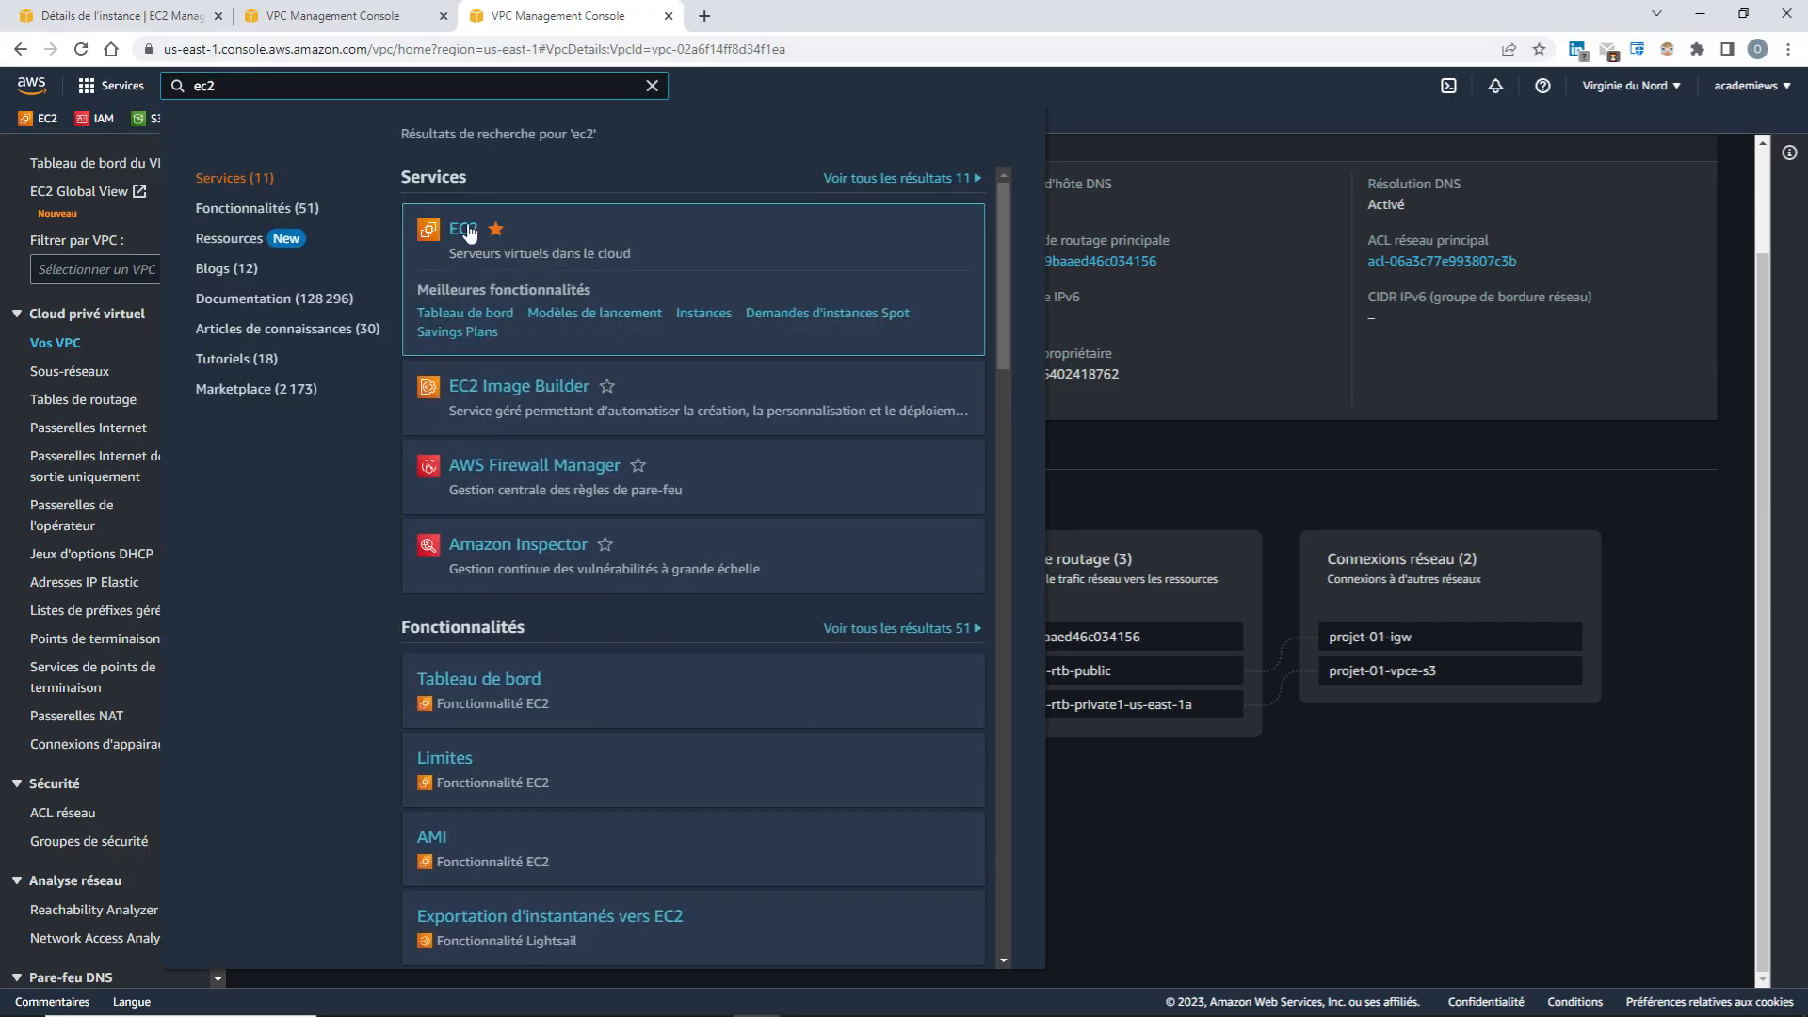
pyautogui.click(463, 230)
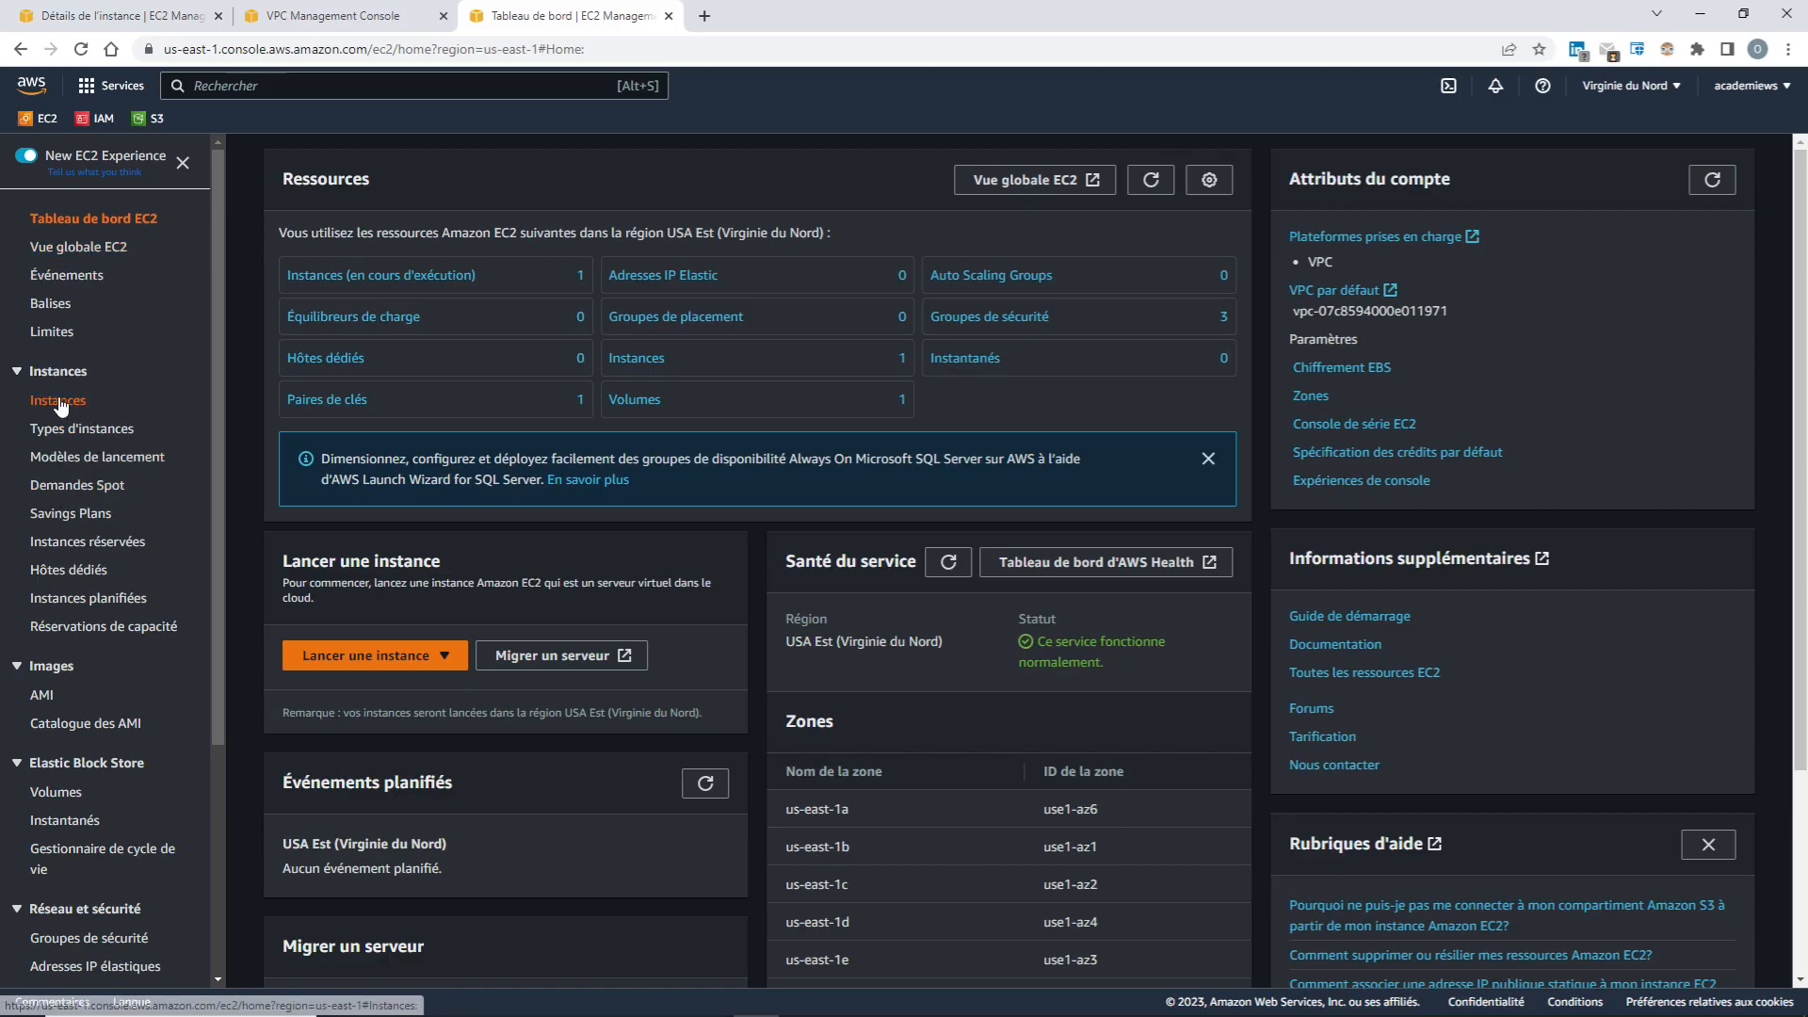
pyautogui.click(58, 725)
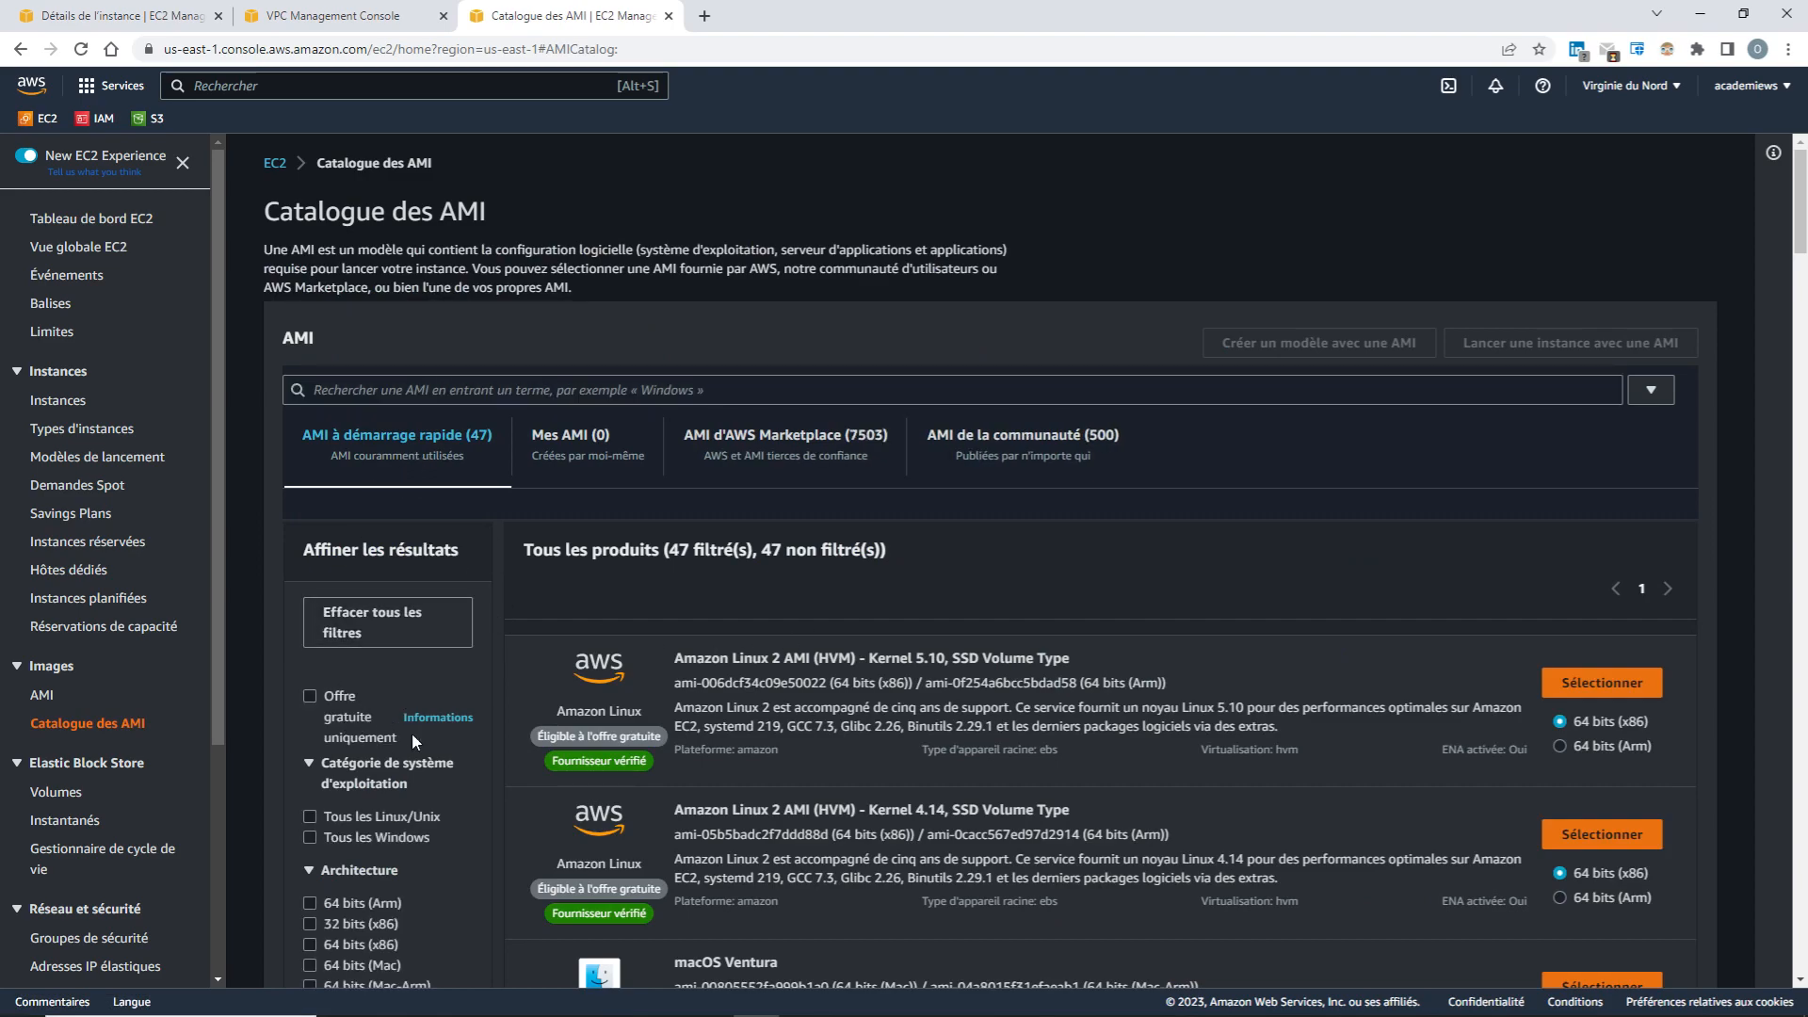
# Filter the AMI catalogue to free-tier images only and select the 64-bit (x86) Ubuntu Server 22.04 LTS image
pyautogui.click(309, 697)
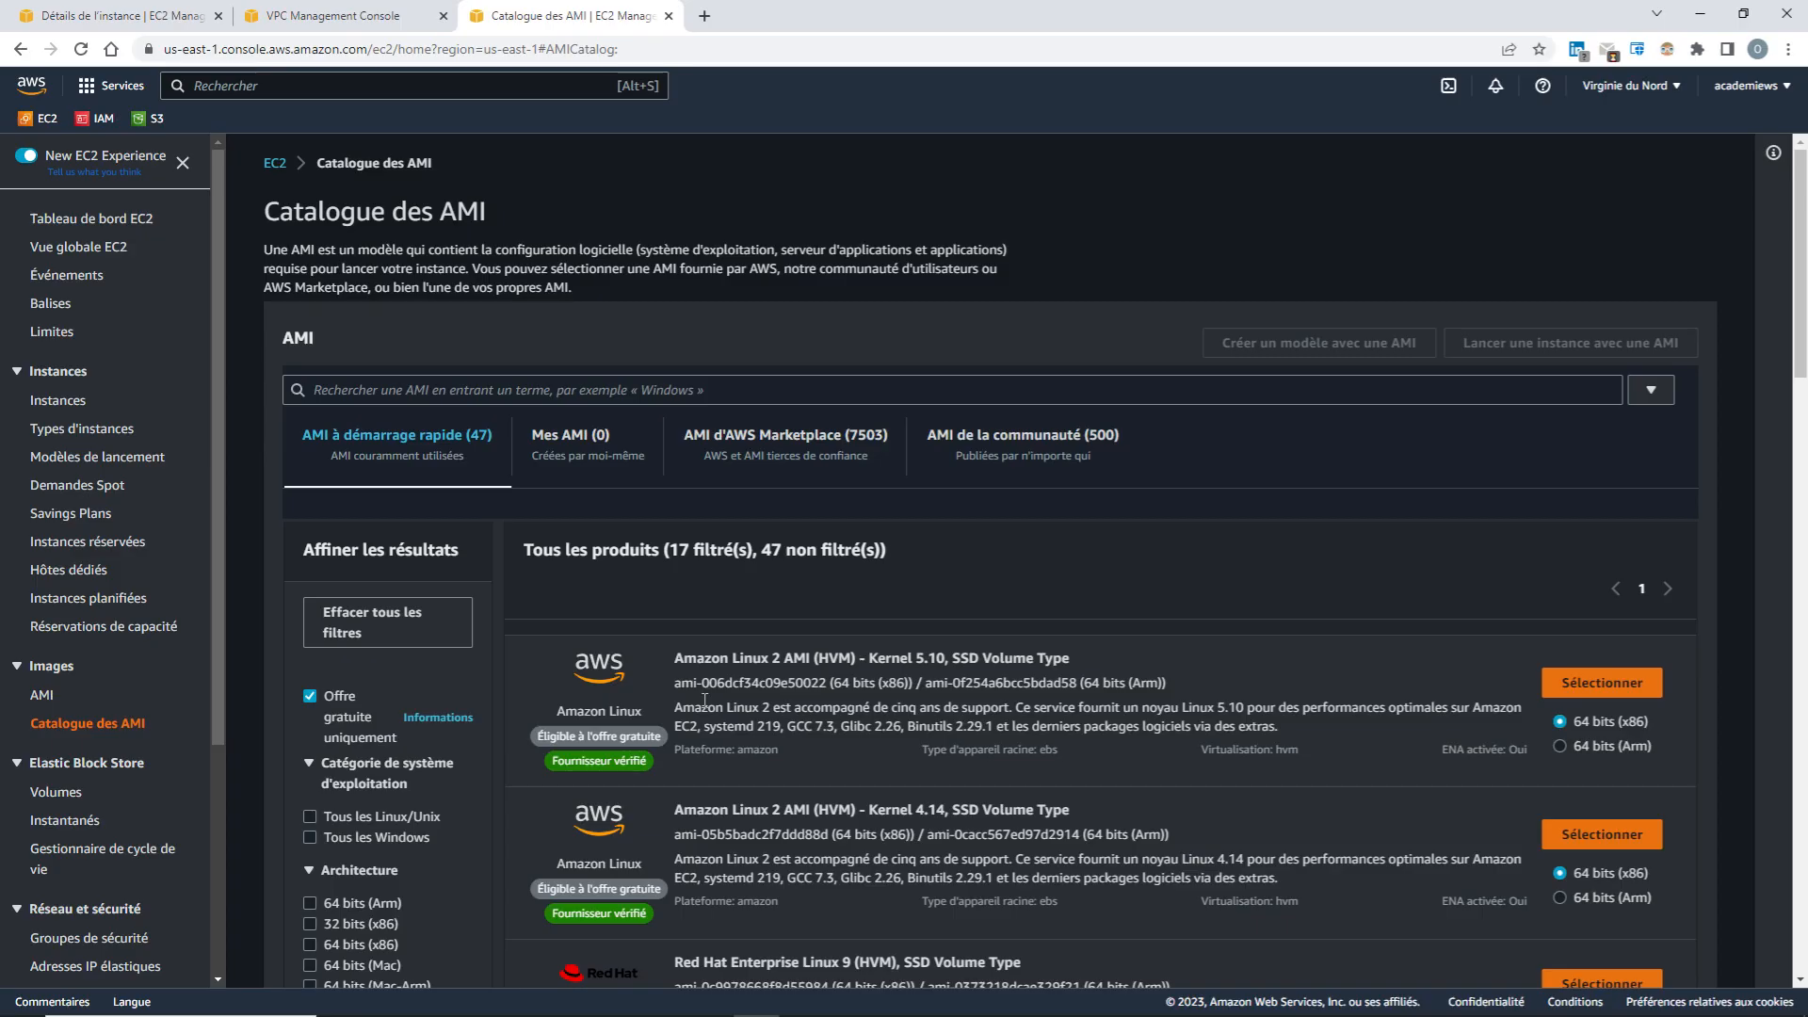
pyautogui.scroll(-7, 708, 697)
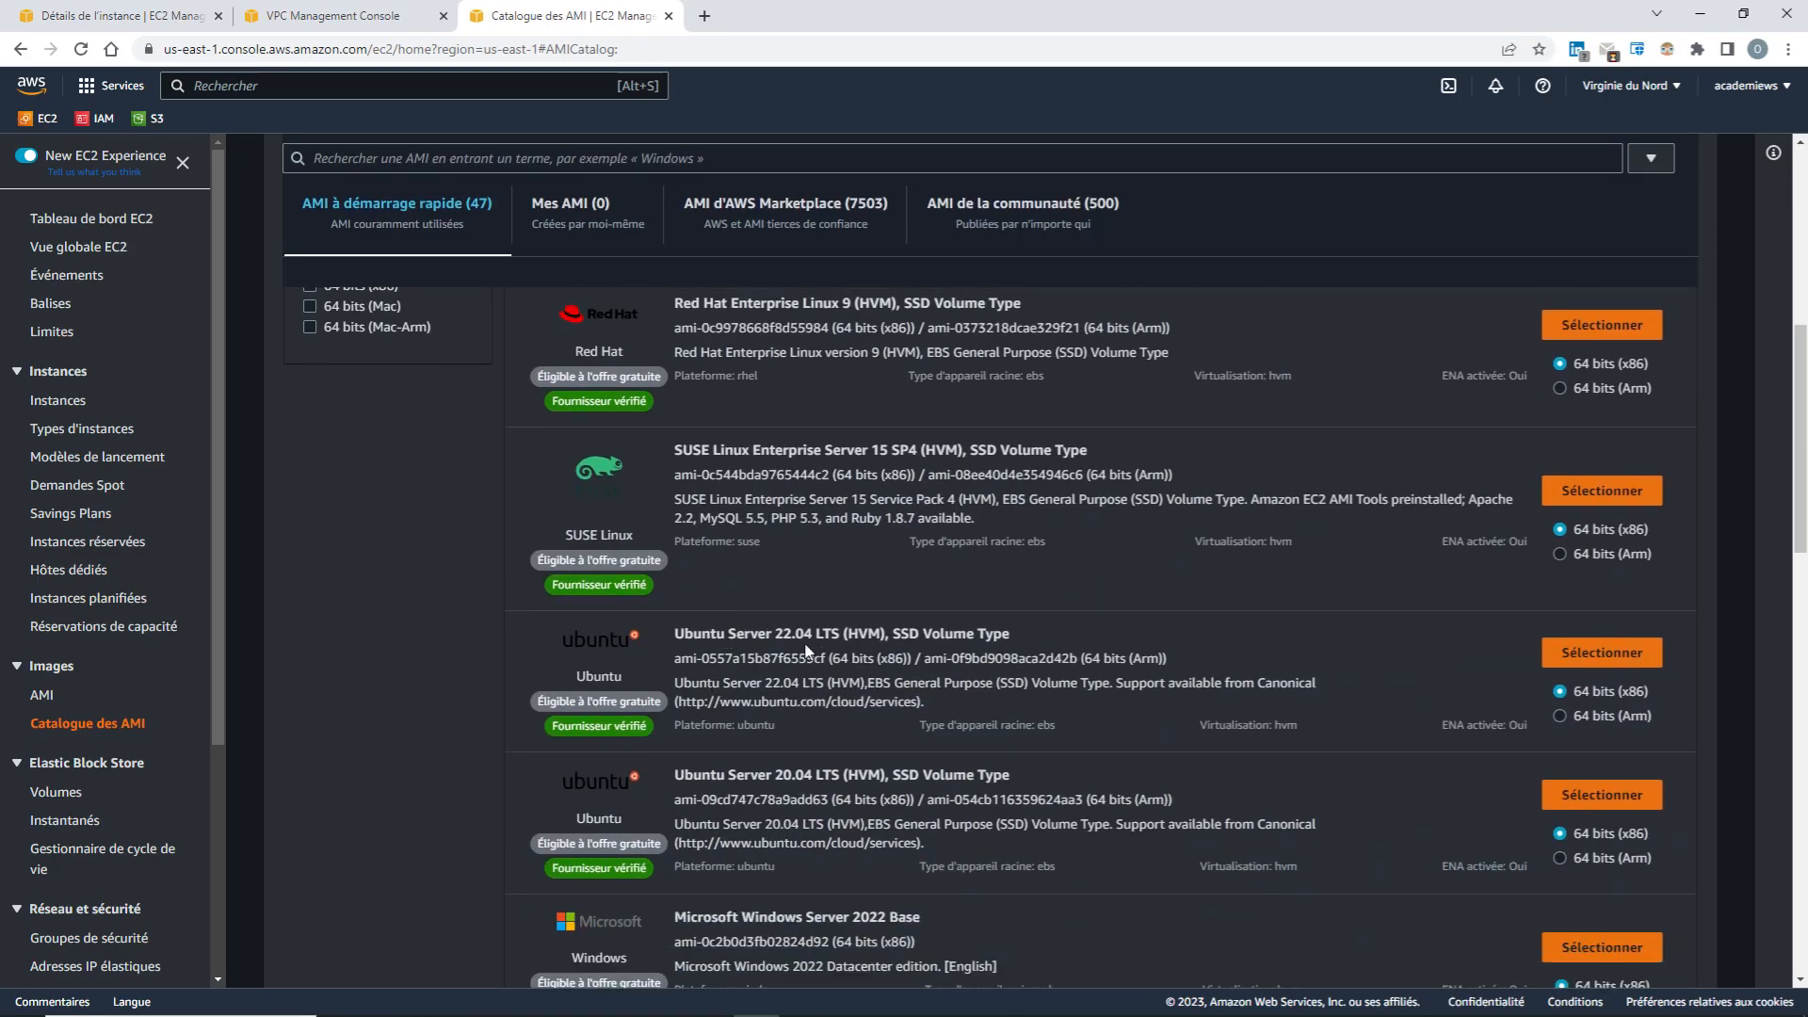
pyautogui.click(1582, 654)
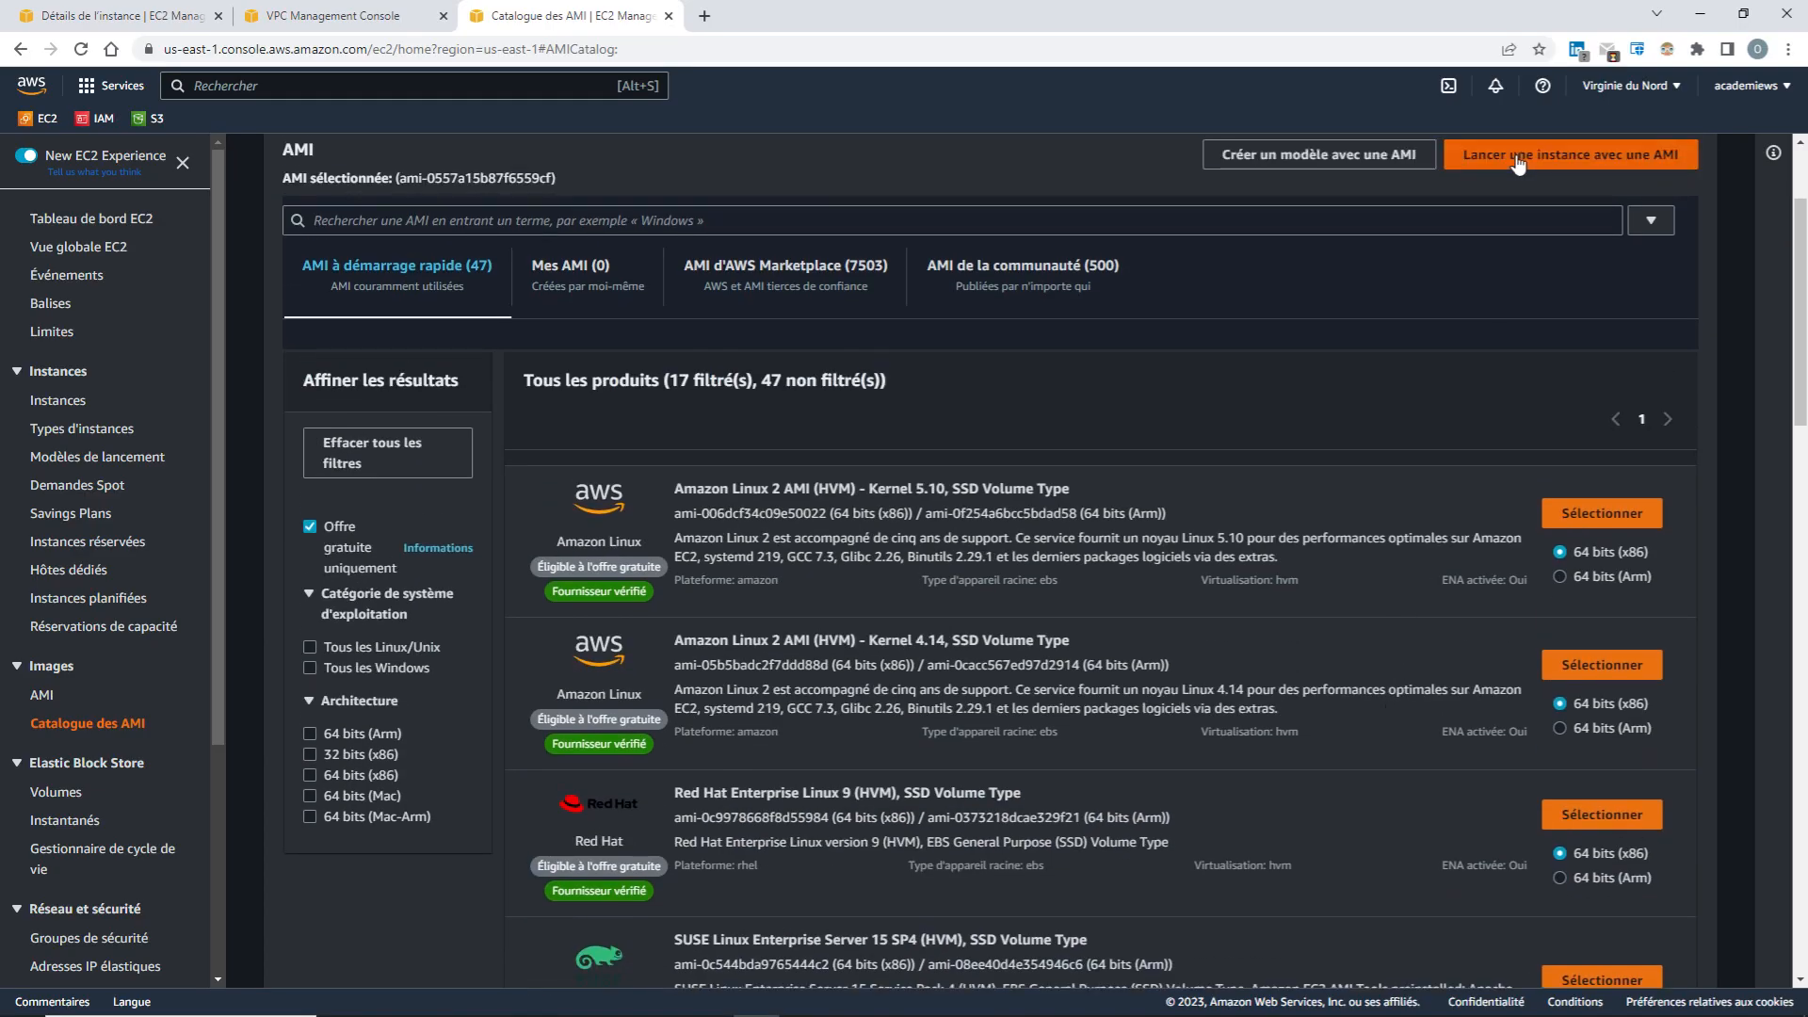
# Start configuring a new instance from the selected Ubuntu AMI and name it test
pyautogui.click(1516, 160)
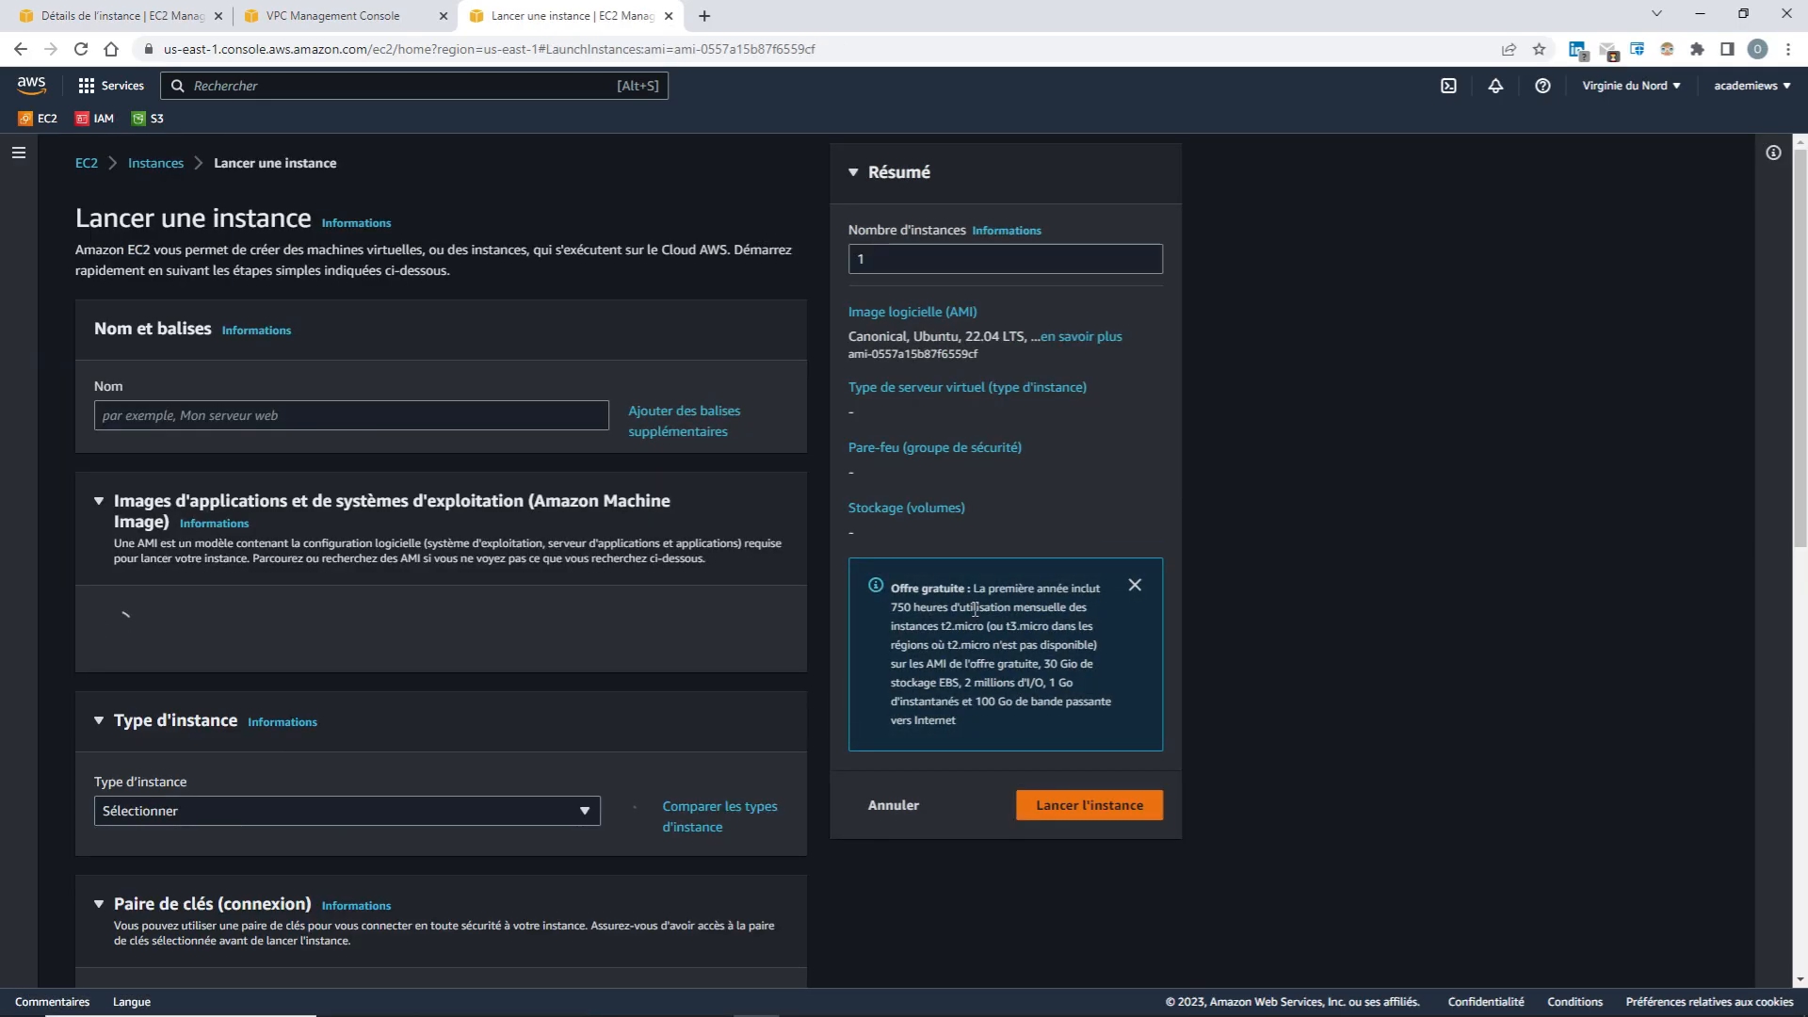
pyautogui.click(369, 414)
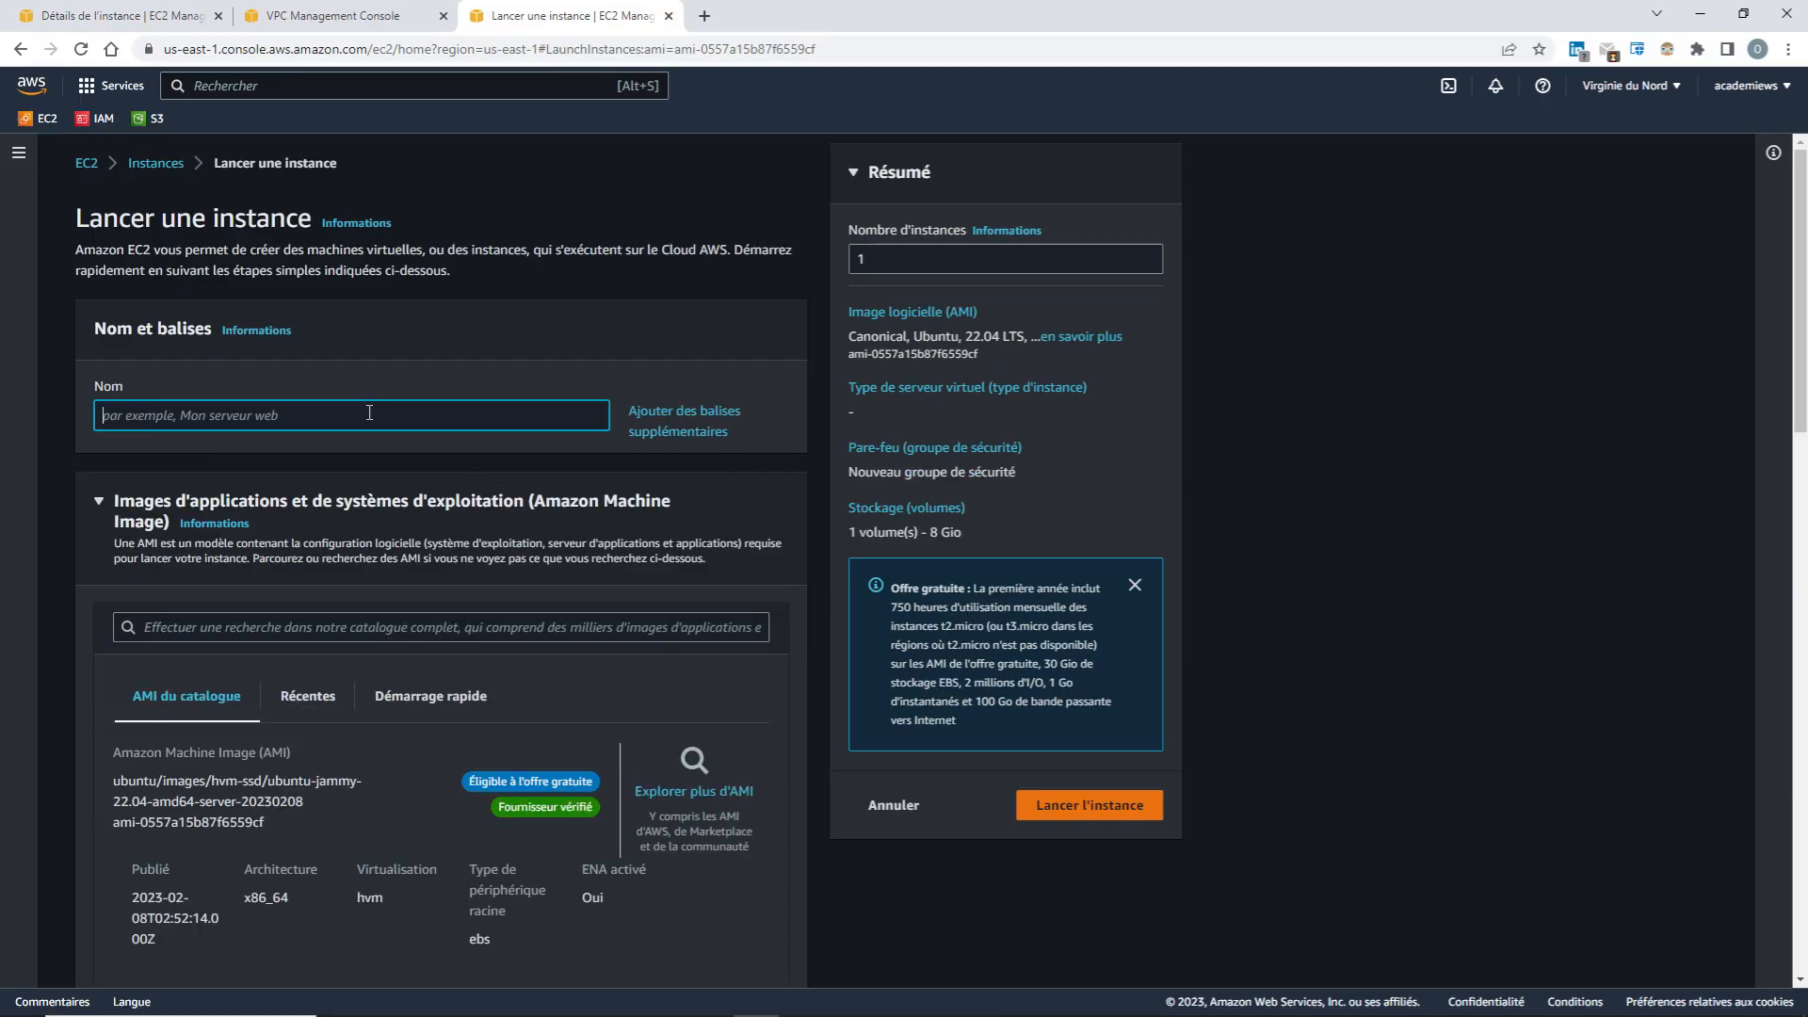
pyautogui.write('testy')
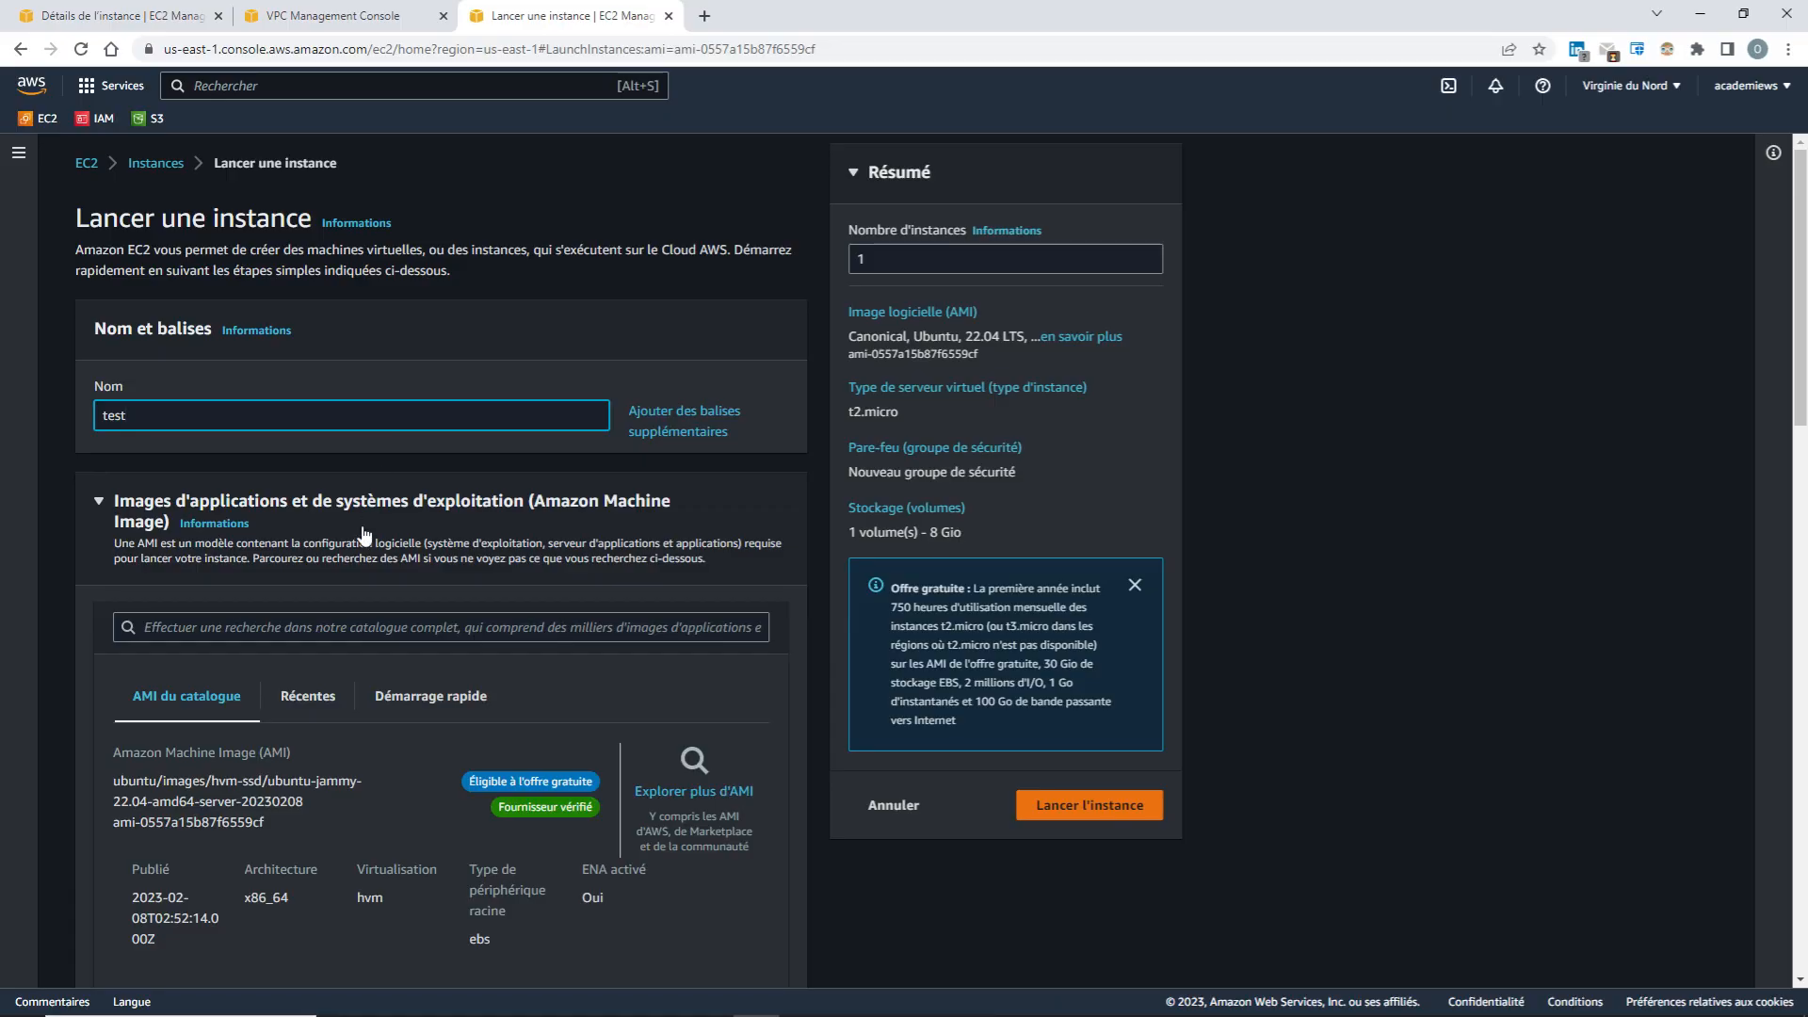
# Edit the instance's network settings to use the VPC projet-01-vpc and the subnet projet-01-subnet-public1-us-east-1a
pyautogui.scroll(-7, 393, 725)
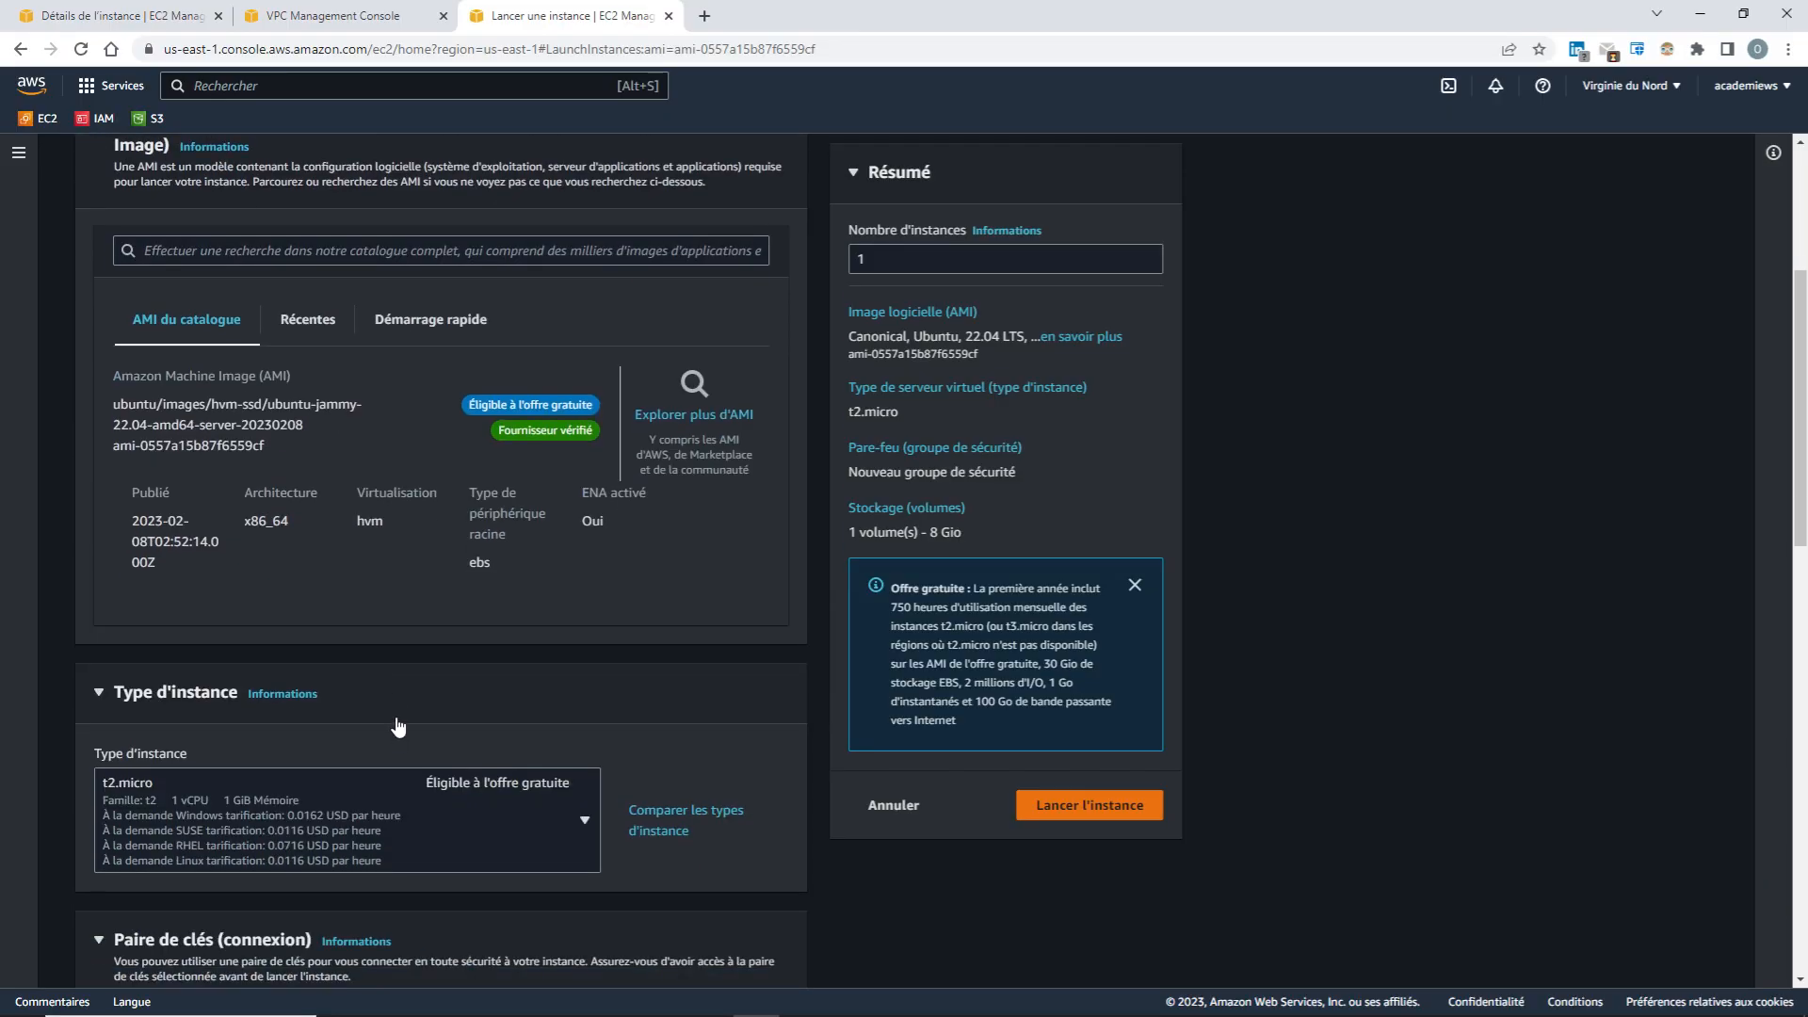
pyautogui.scroll(-4, 397, 725)
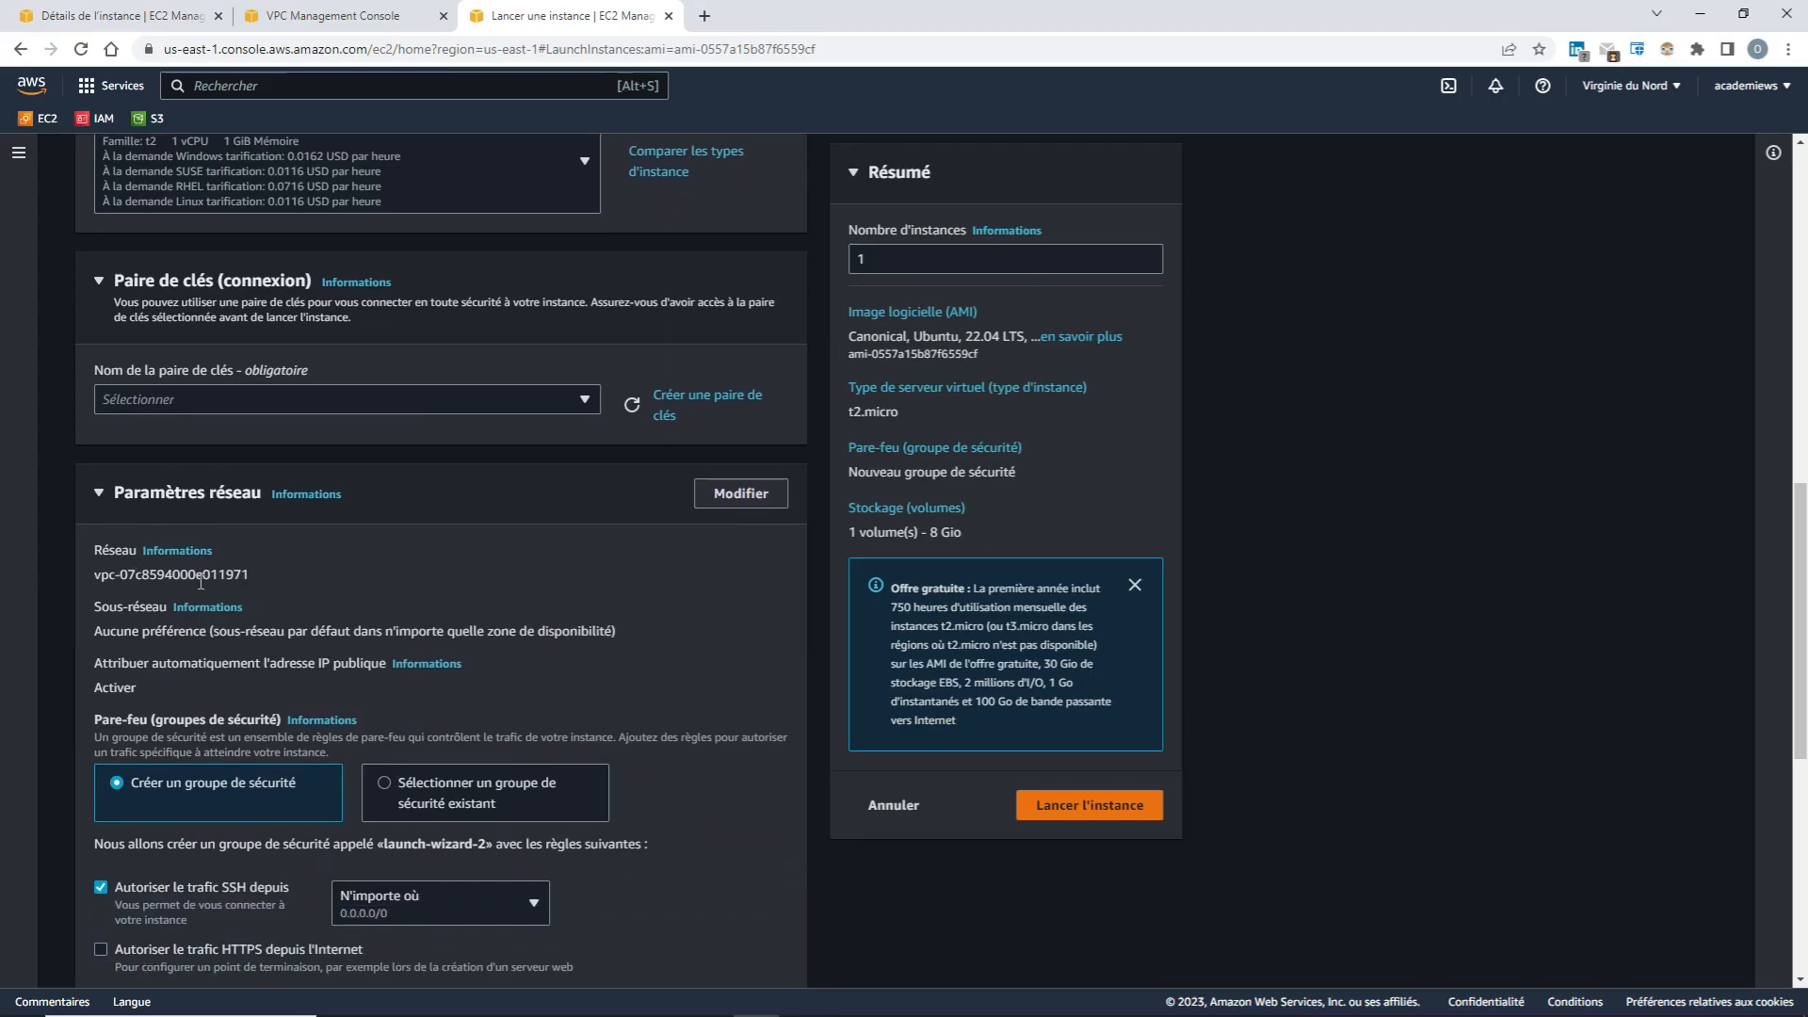
pyautogui.click(744, 496)
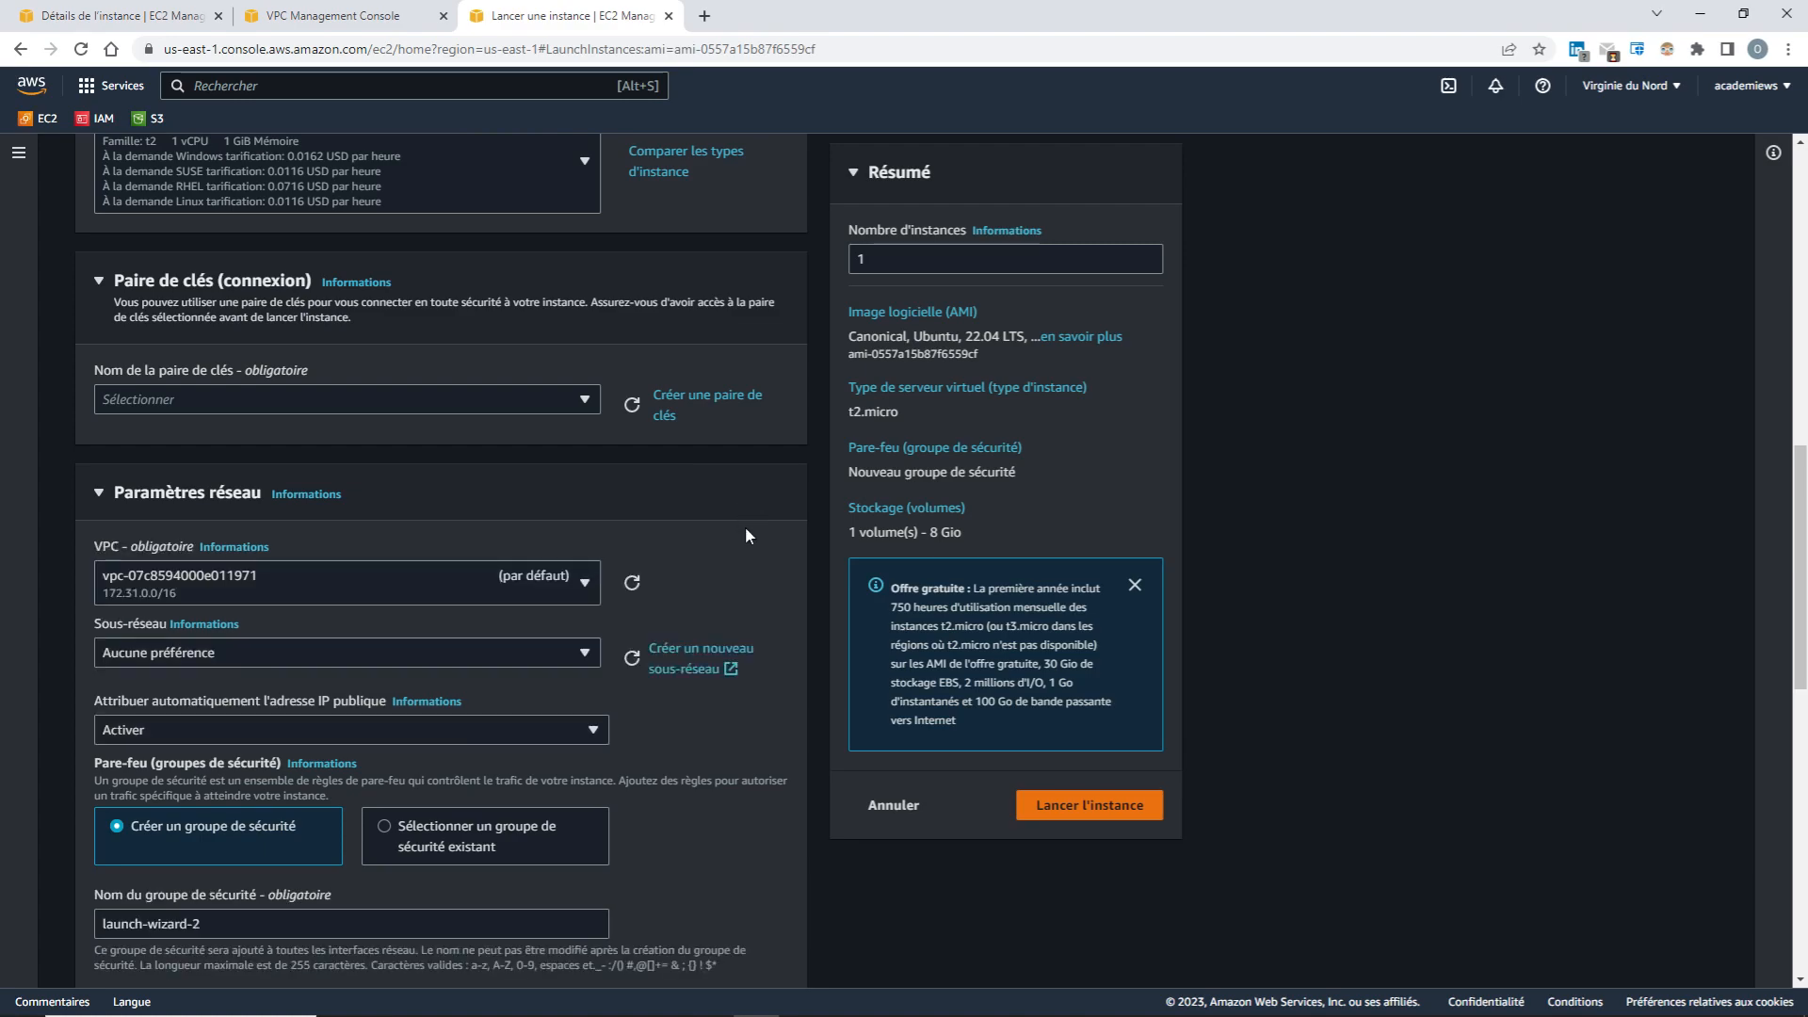
pyautogui.click(585, 588)
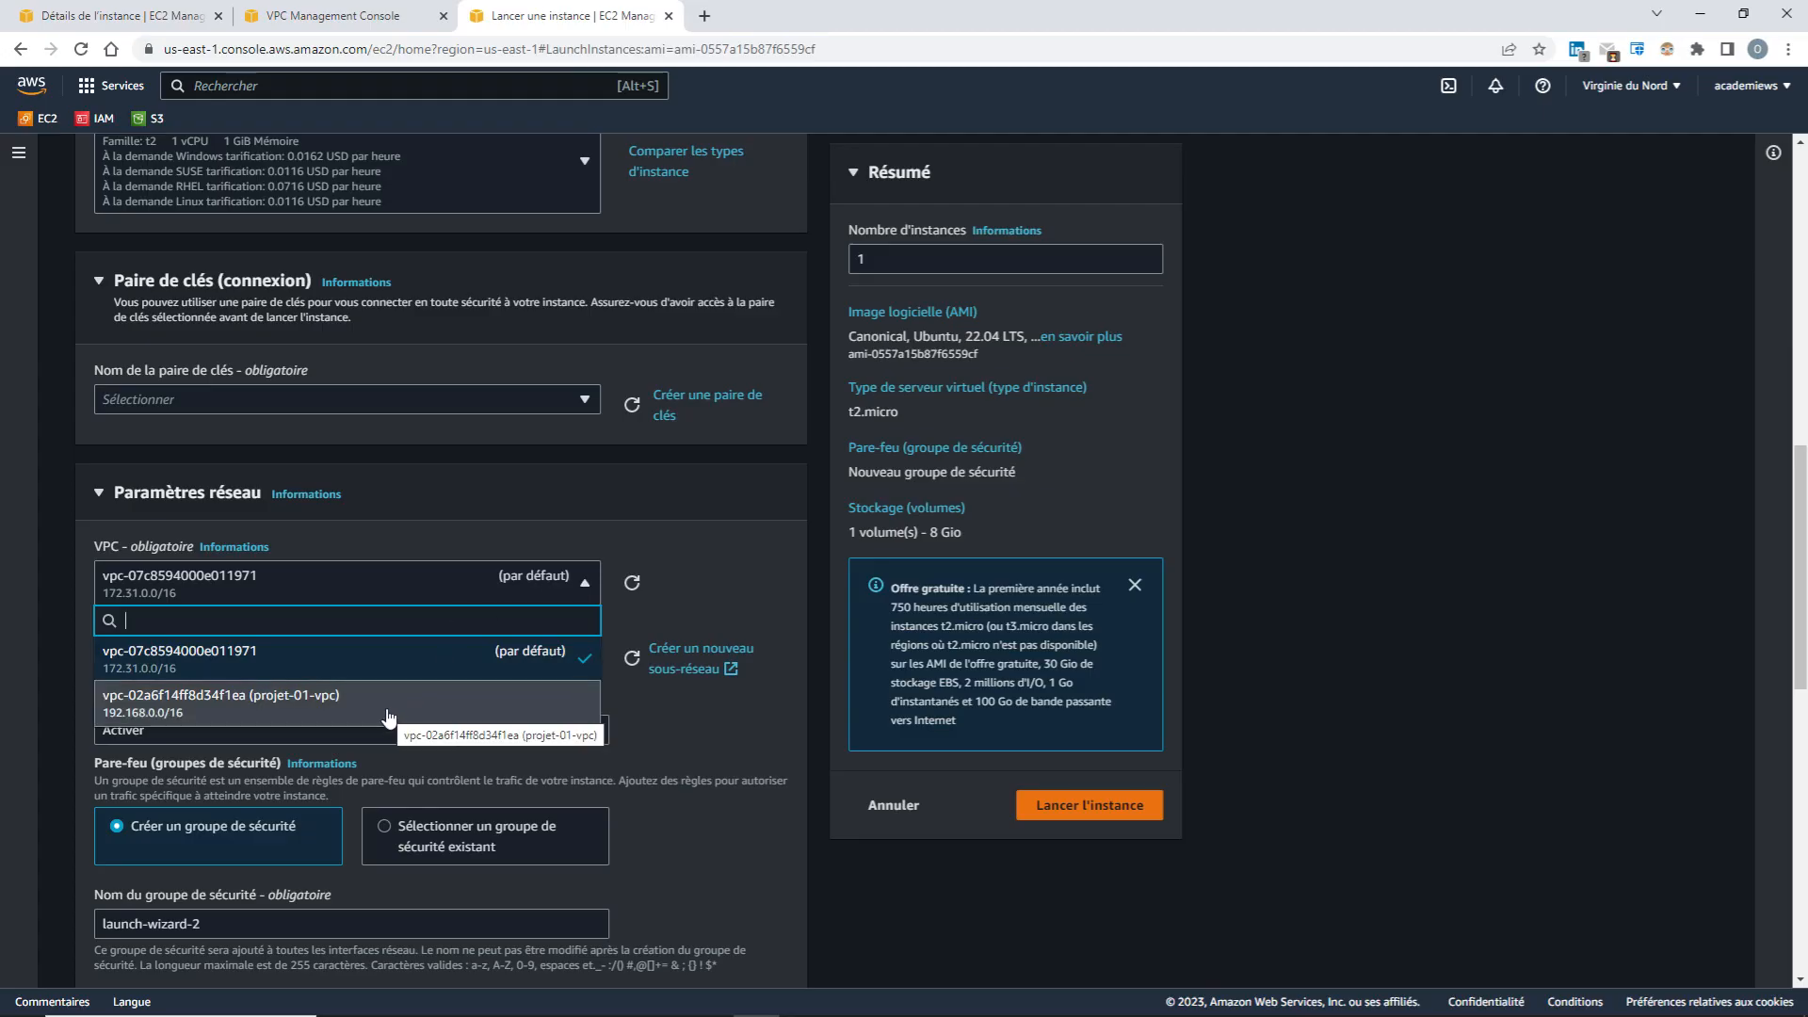
pyautogui.click(383, 708)
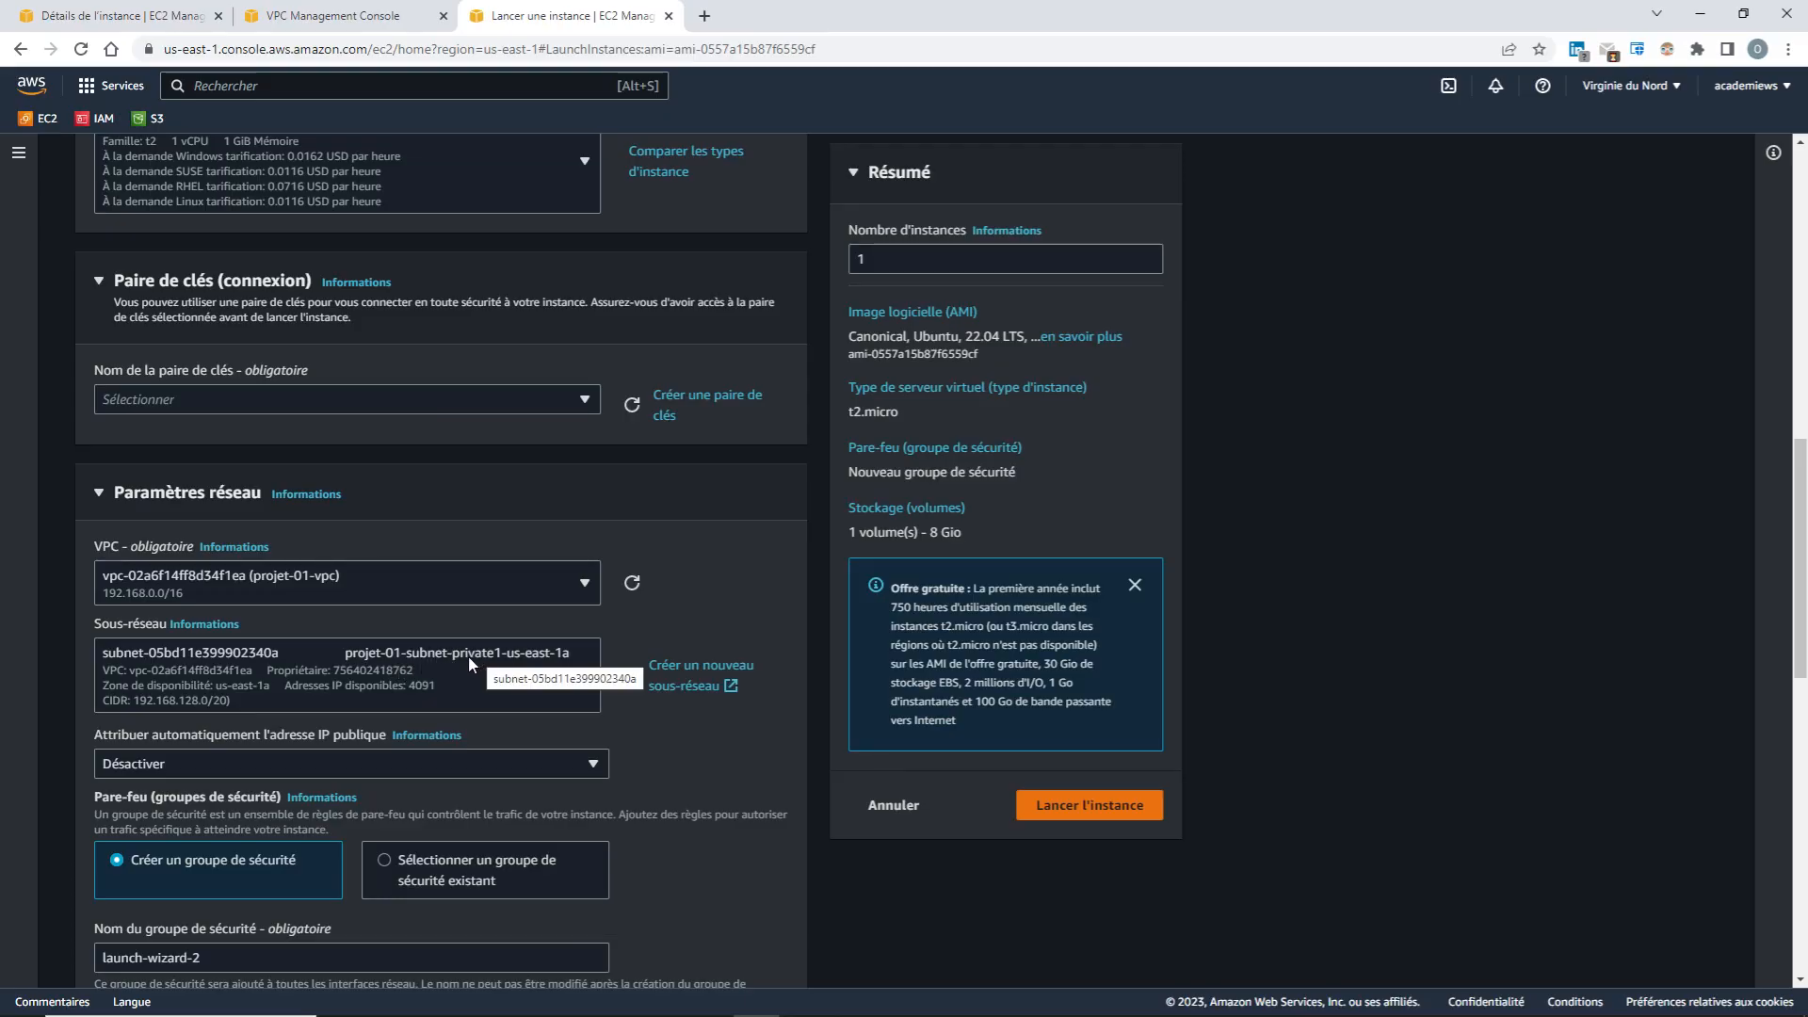
pyautogui.click(585, 677)
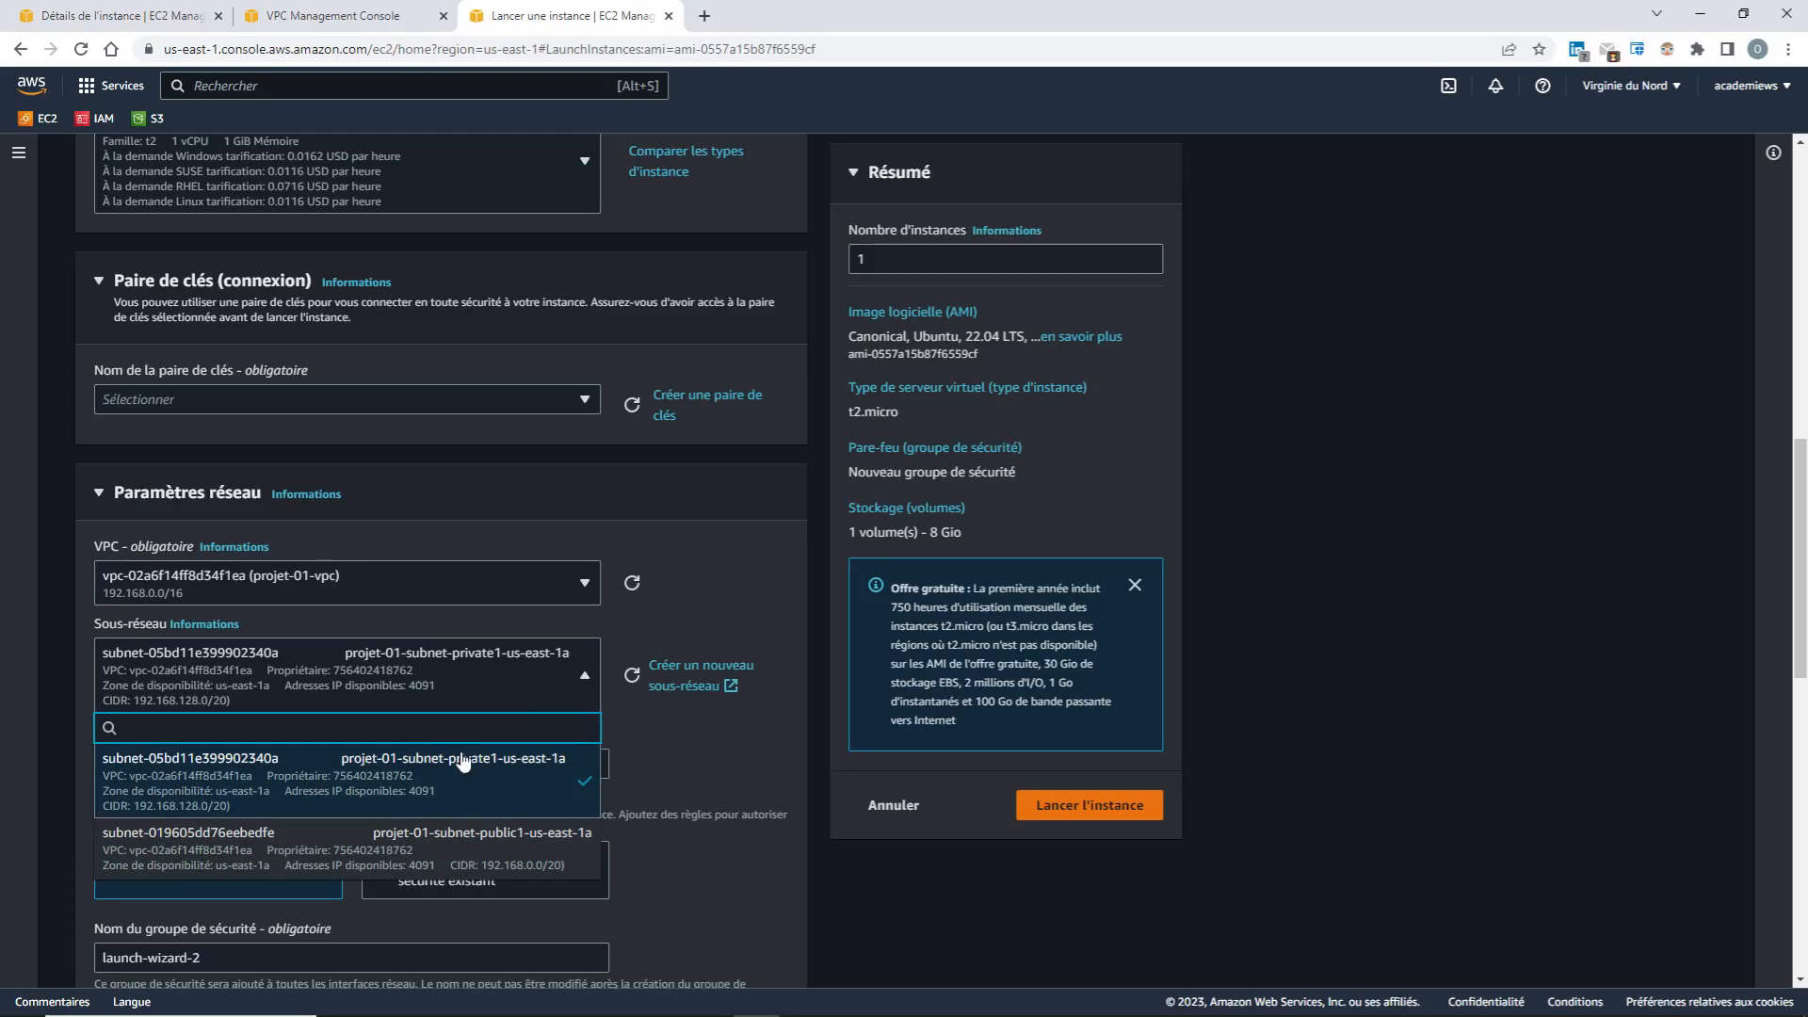
pyautogui.click(470, 841)
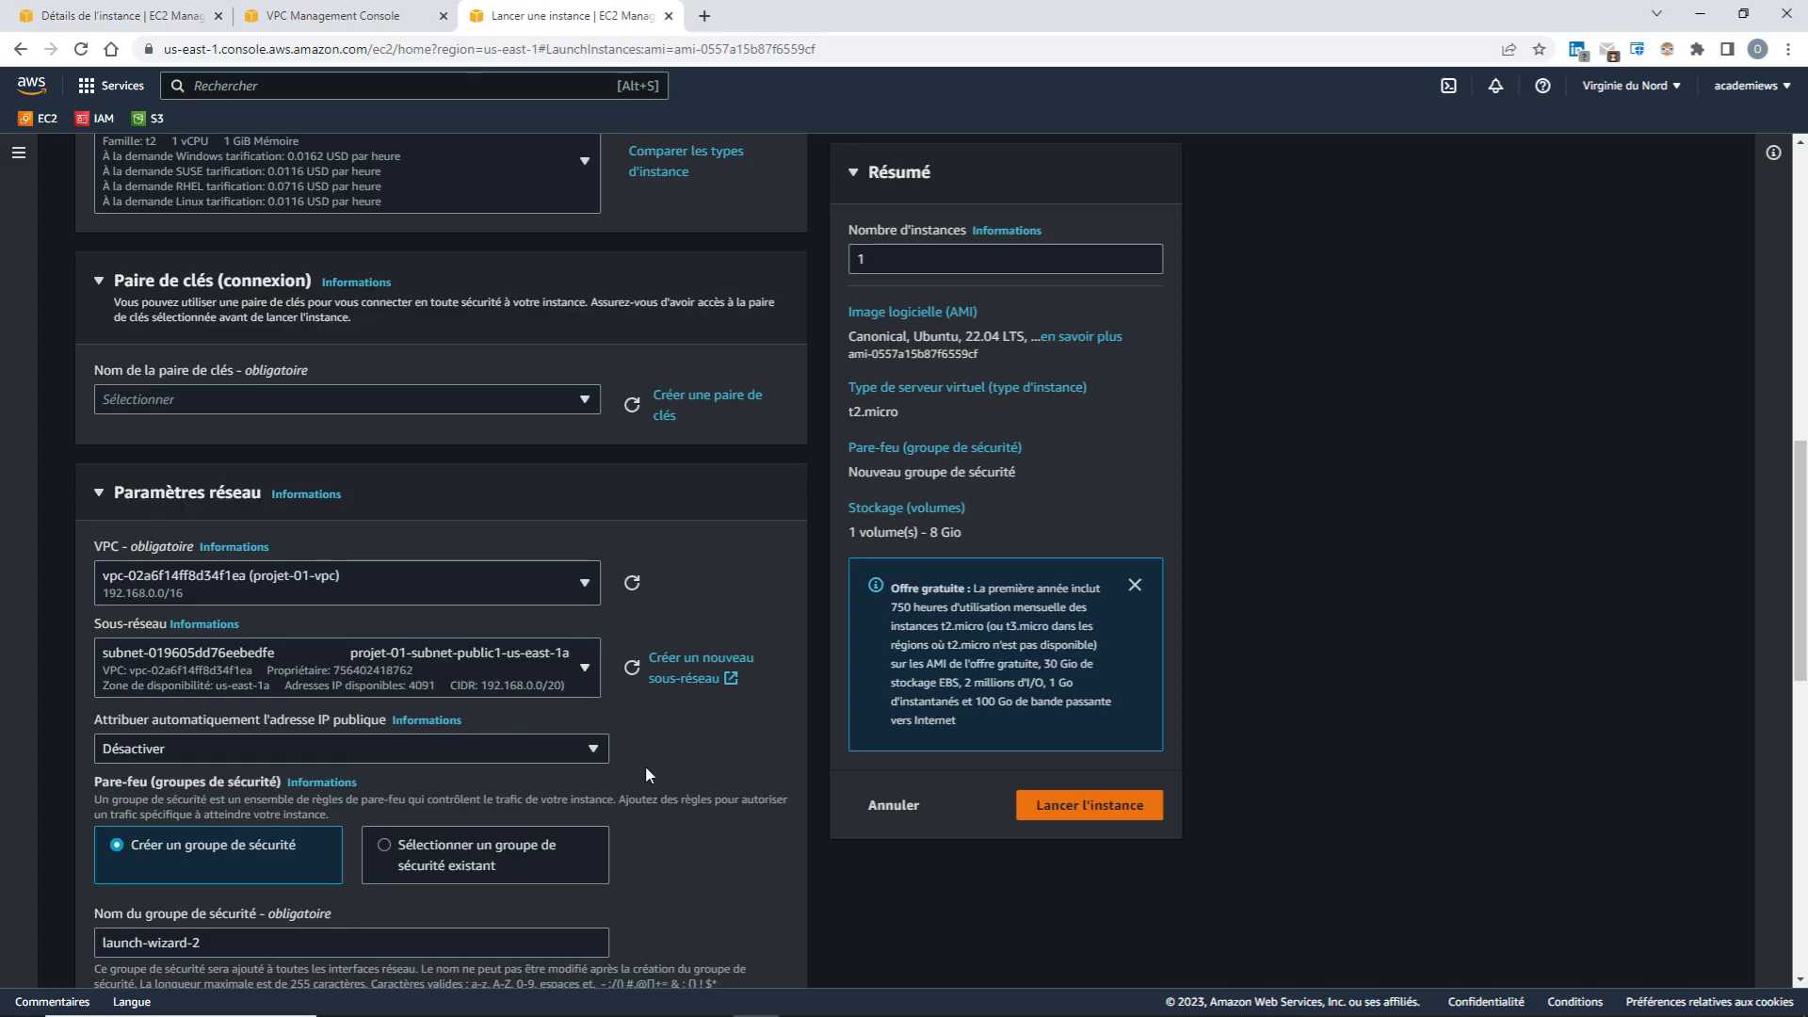
# Review the public IP assignment, security group and inbound SSH rule in the instance's network settings
pyautogui.scroll(-2, 646, 766)
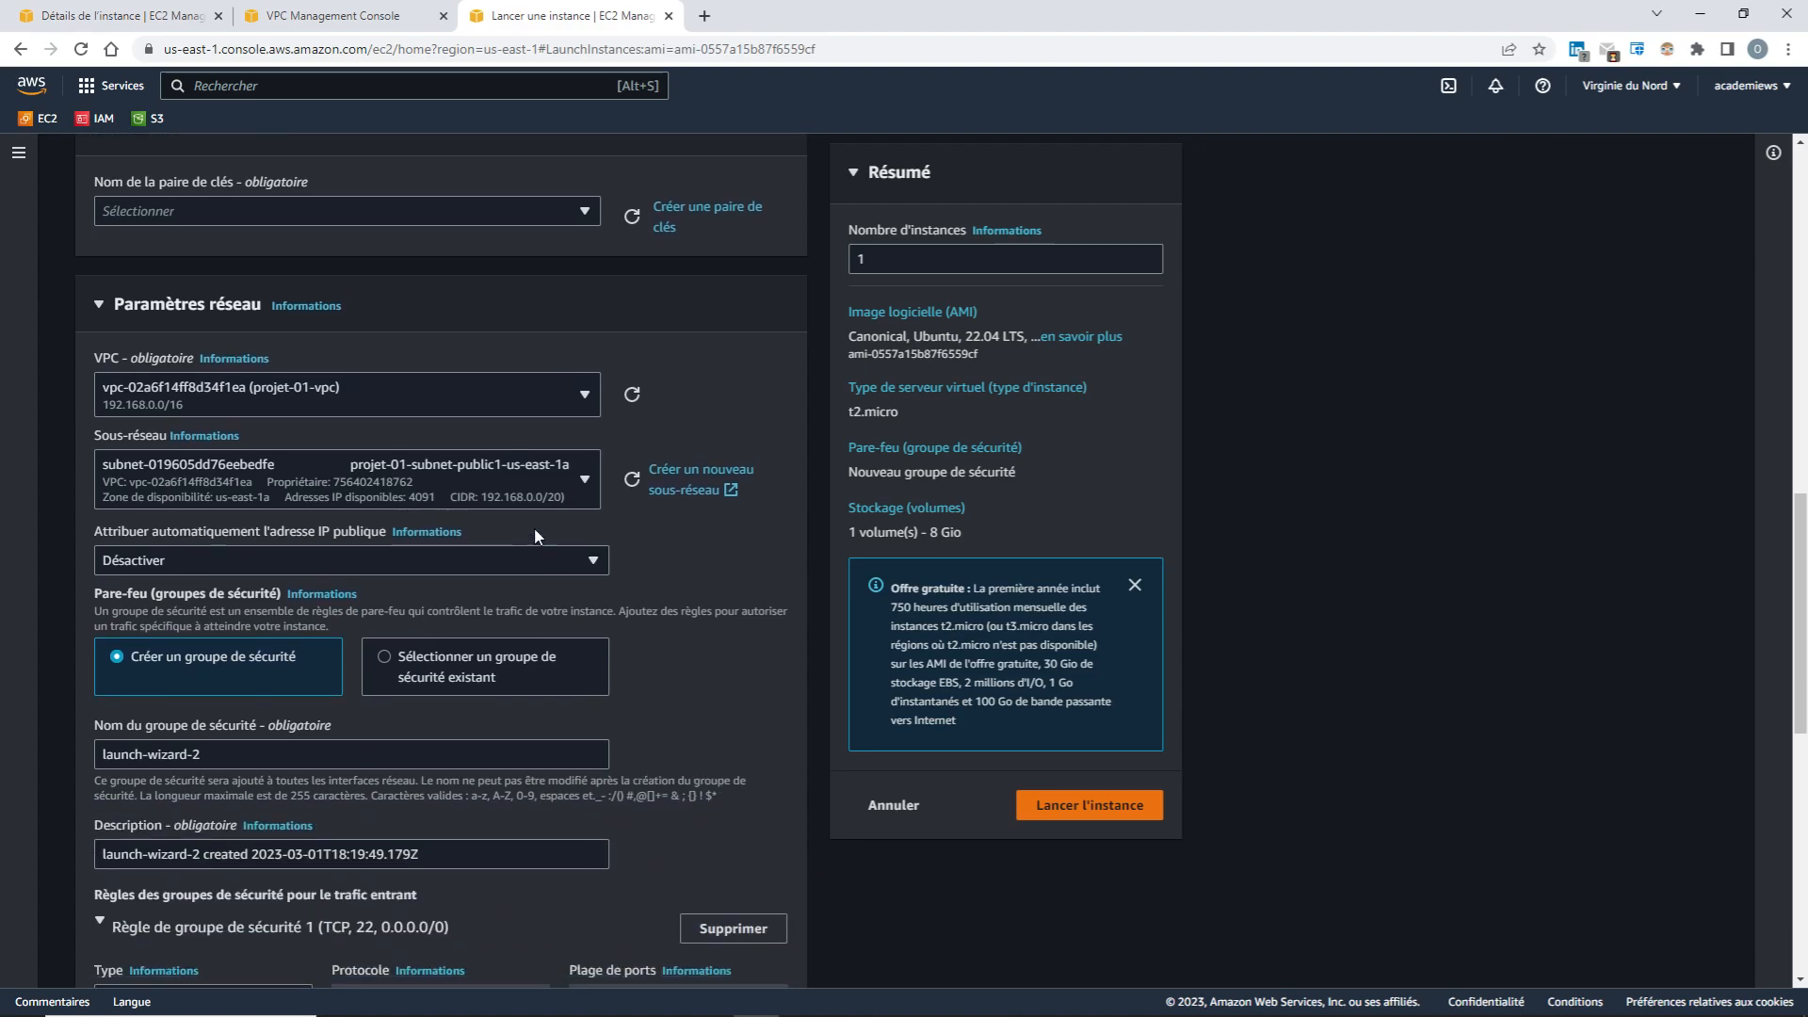
pyautogui.scroll(-1, 701, 741)
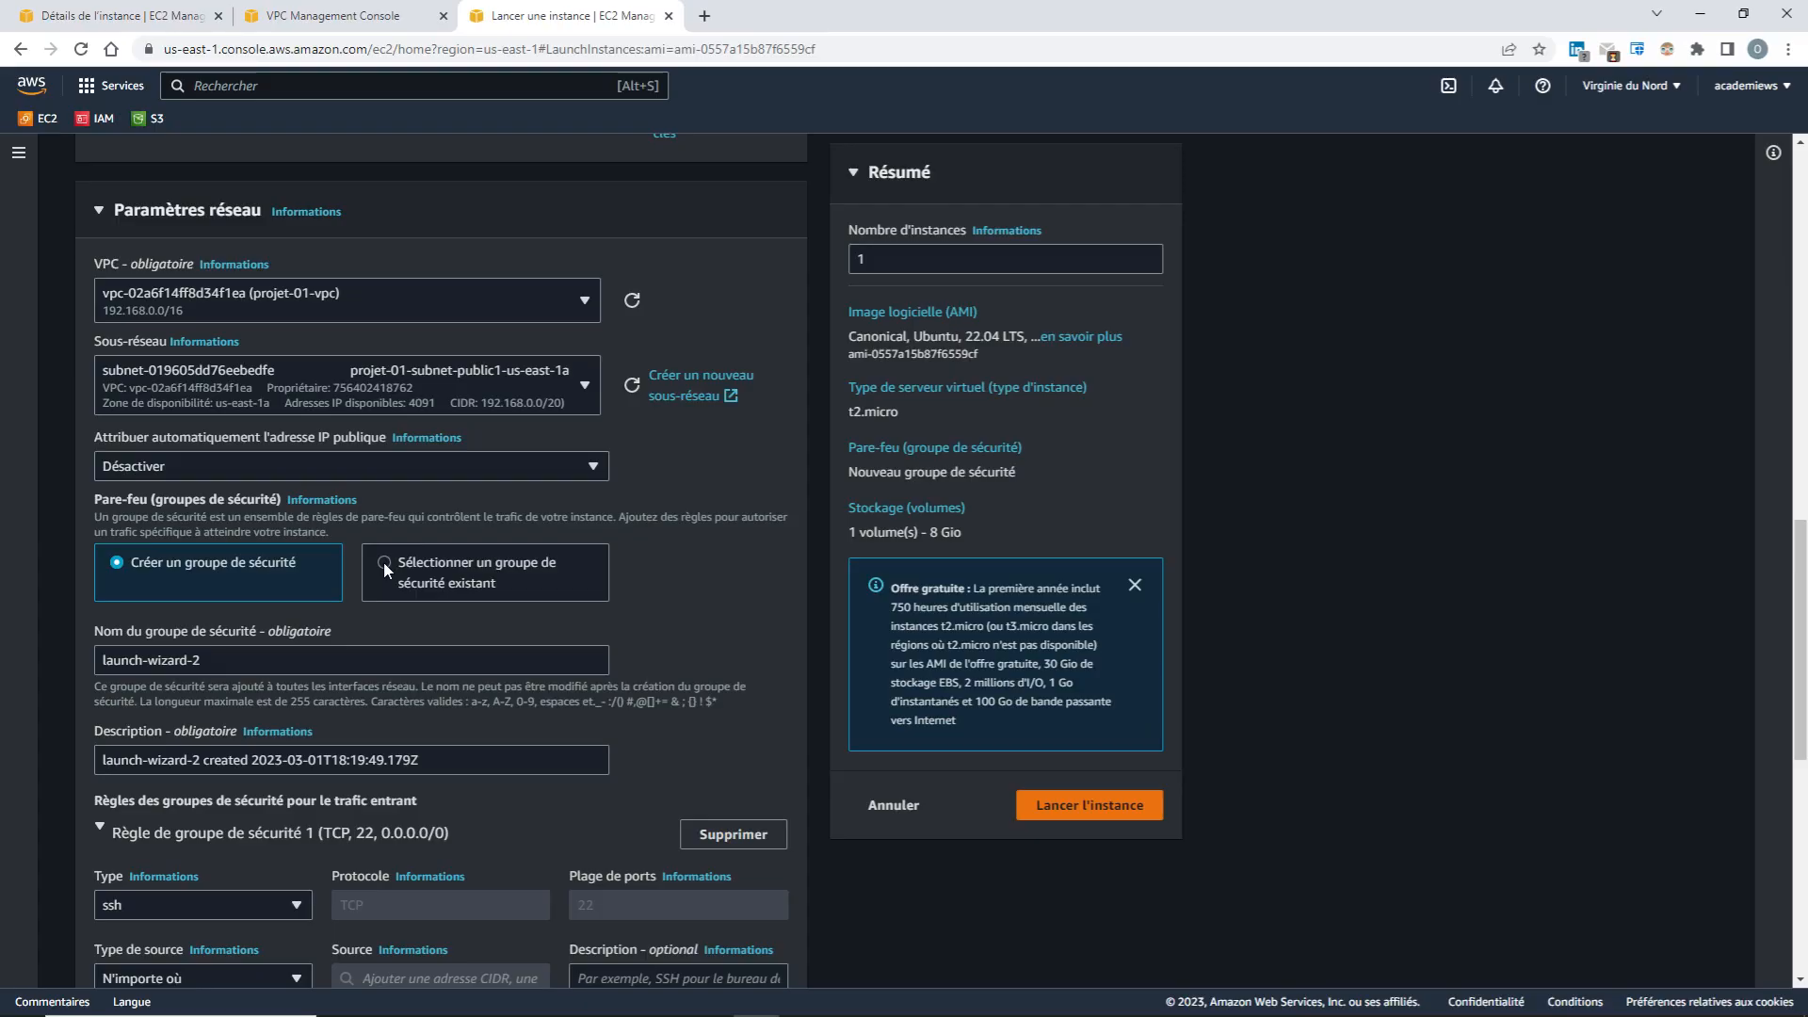
pyautogui.scroll(-5, 490, 657)
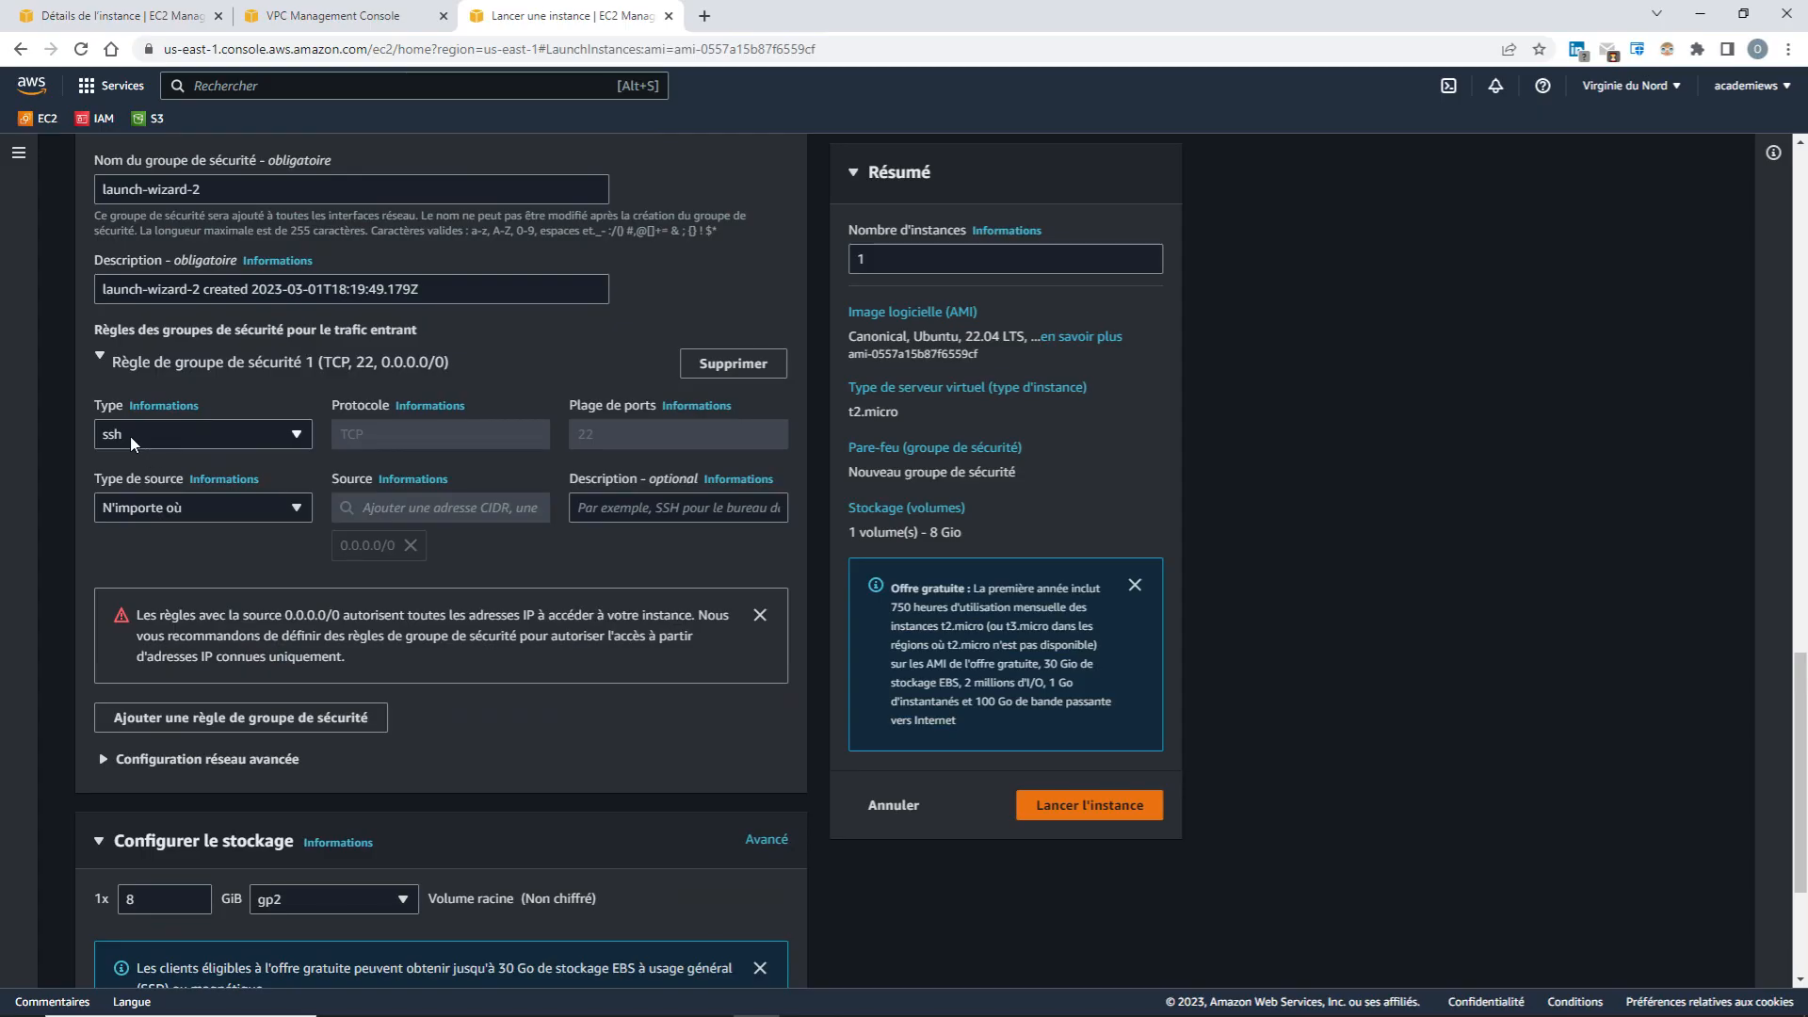
pyautogui.scroll(6, 541, 650)
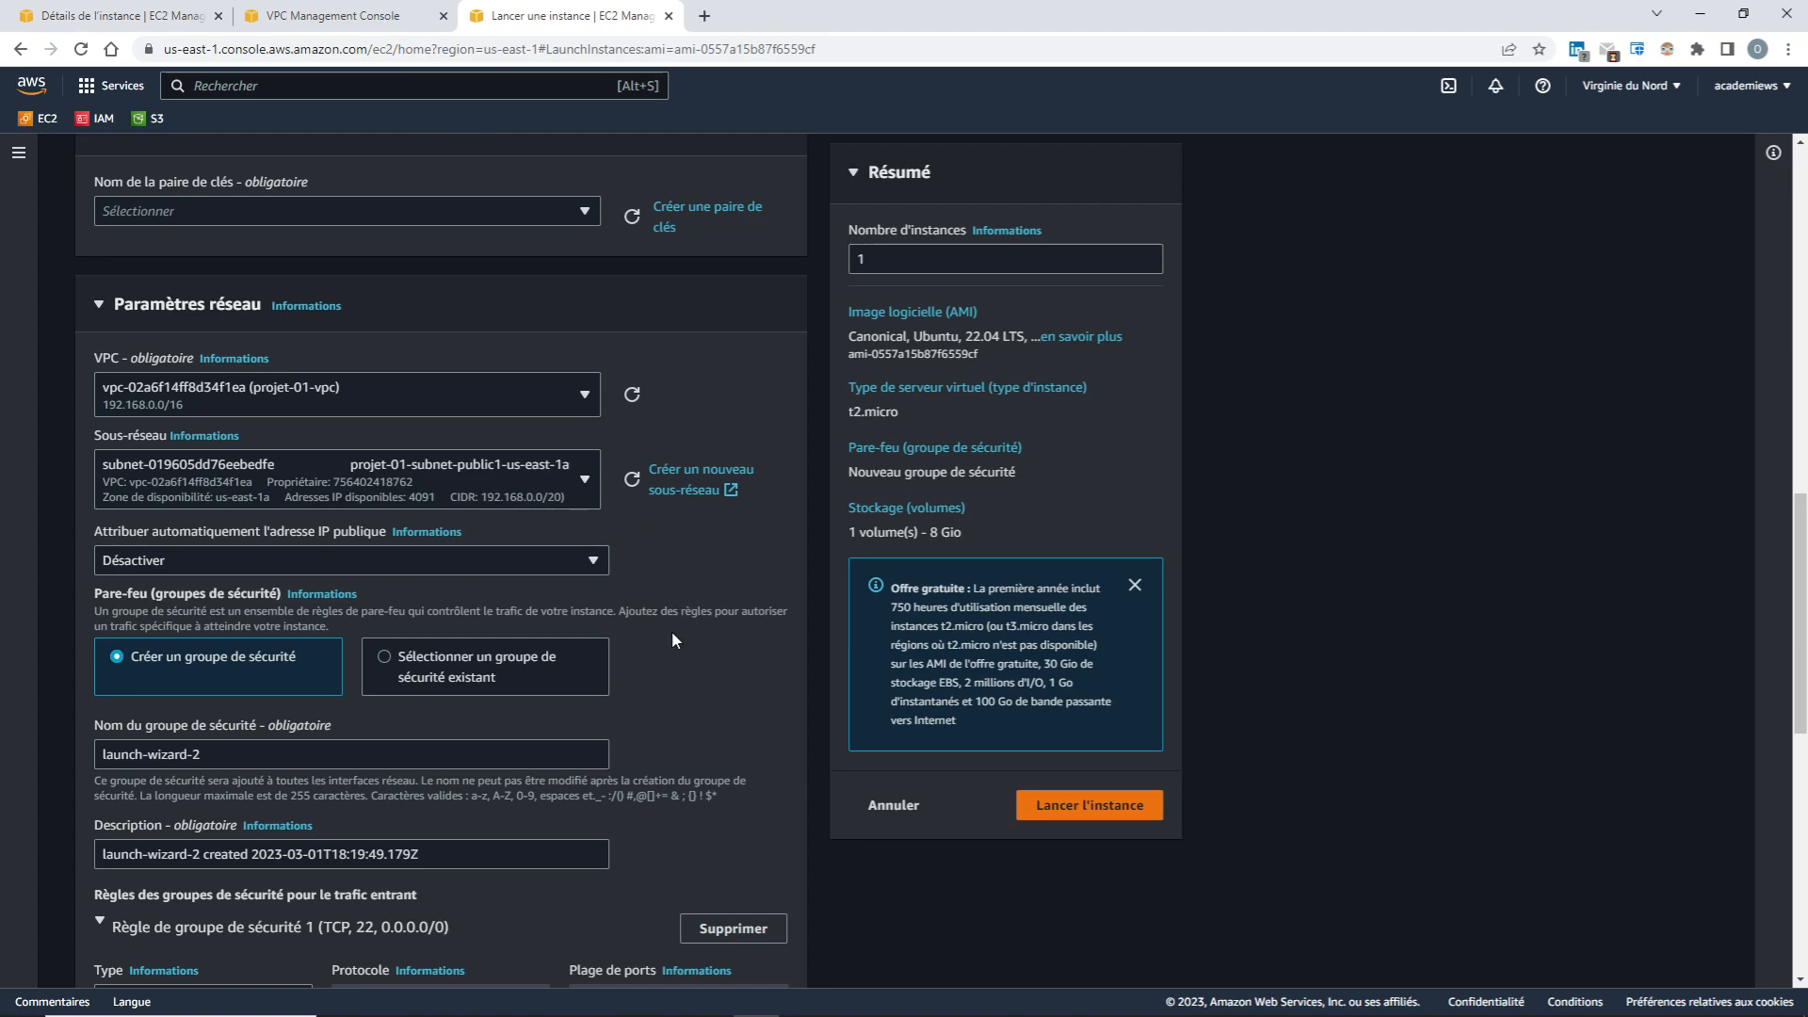
pyautogui.scroll(-4, 670, 631)
pyautogui.scroll(6, 597, 693)
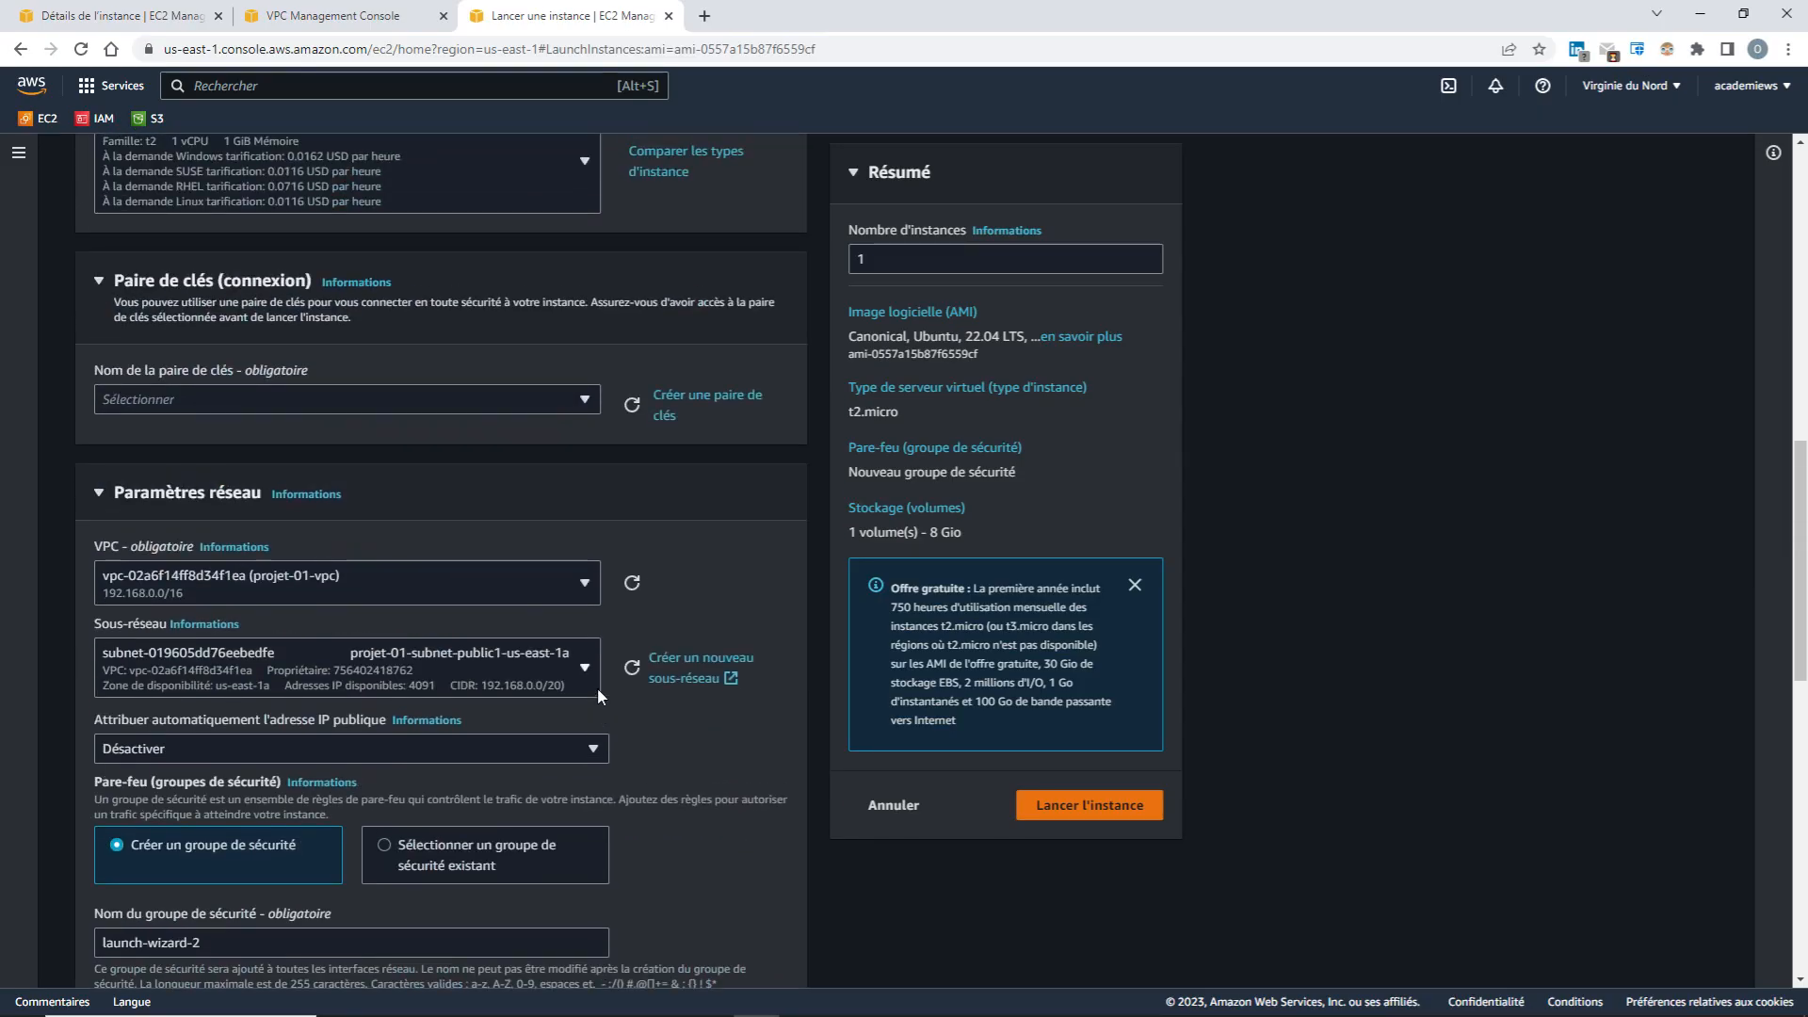